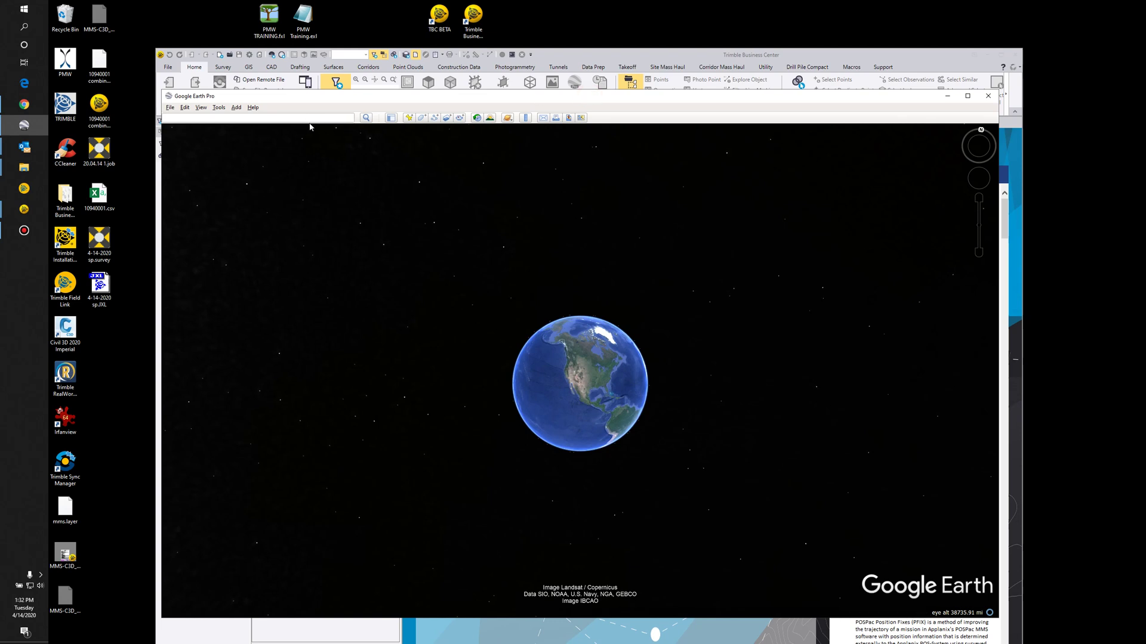
Step: Search Google Earth for ZIP 61455 and zoom in on the school area of Macomb, IL
left_click(310, 119)
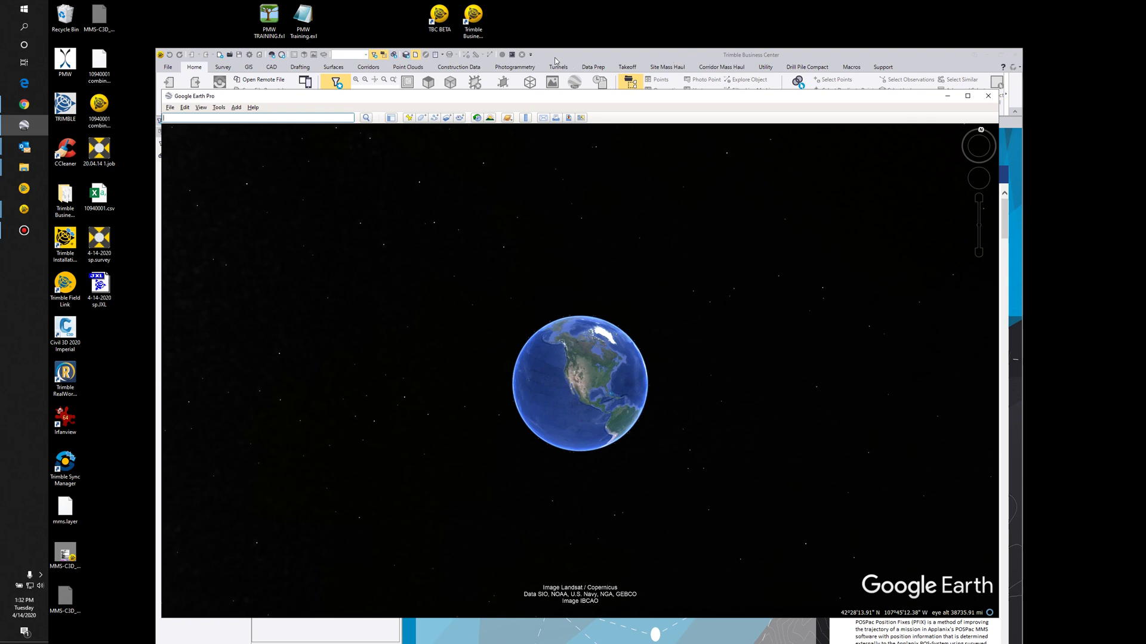
left_click(289, 119)
type("61")
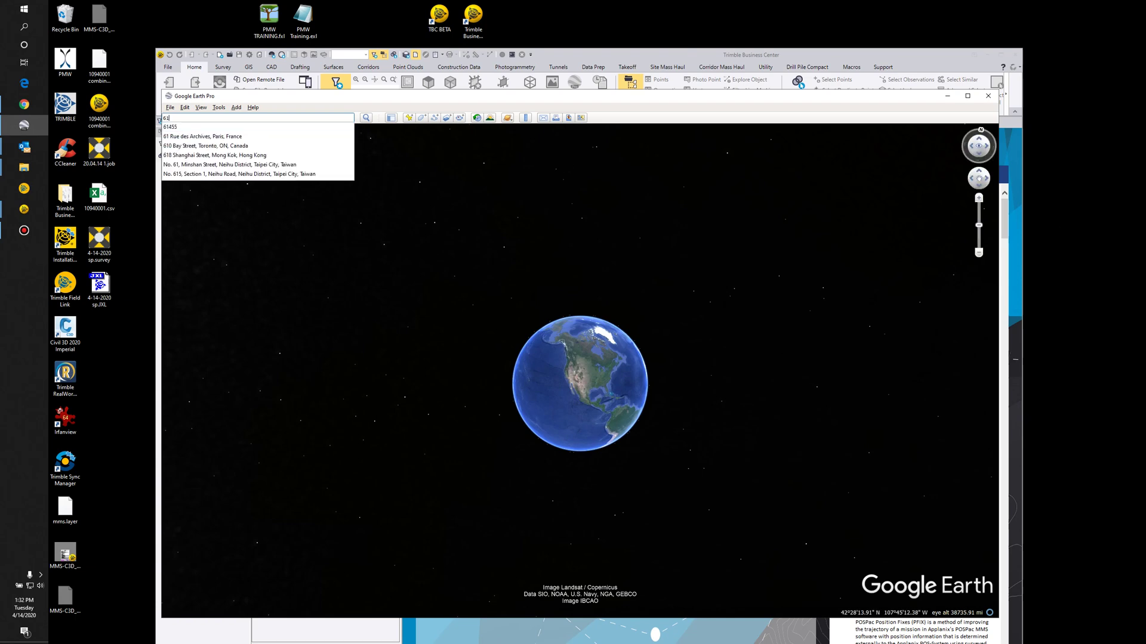
type("455")
key("Return")
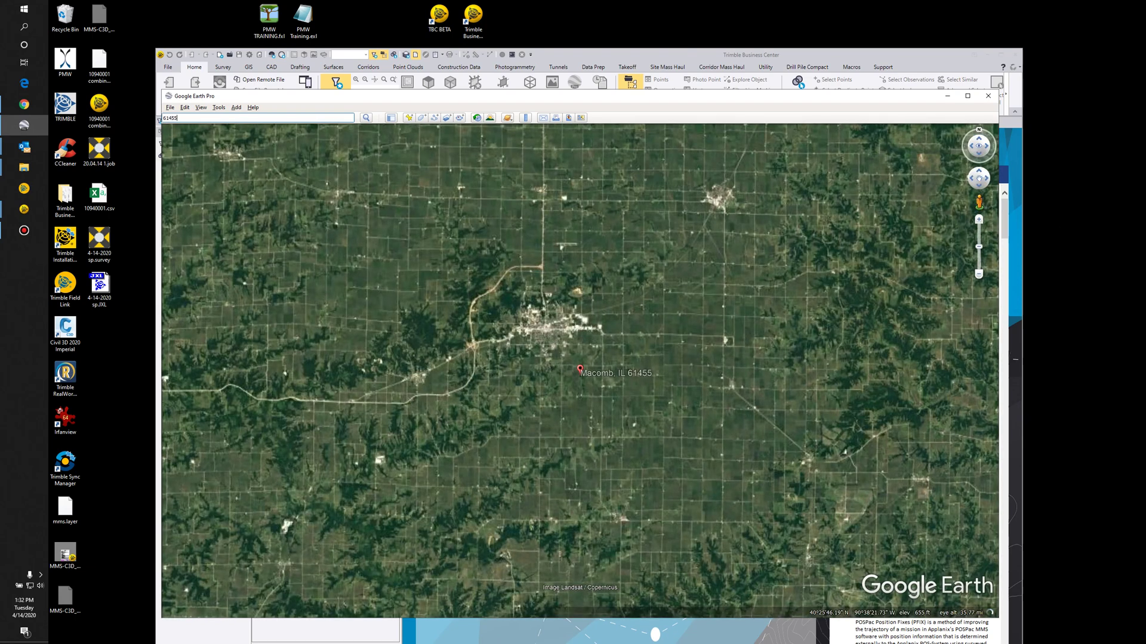
scroll(563, 304, "up", 3)
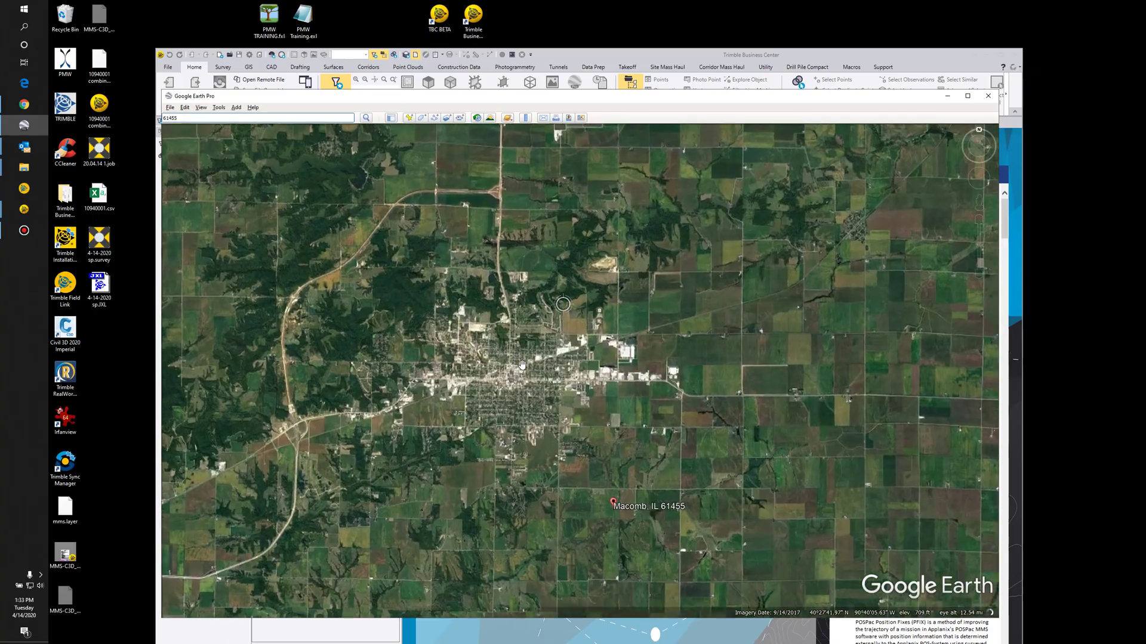
scroll(588, 434, "up", 5)
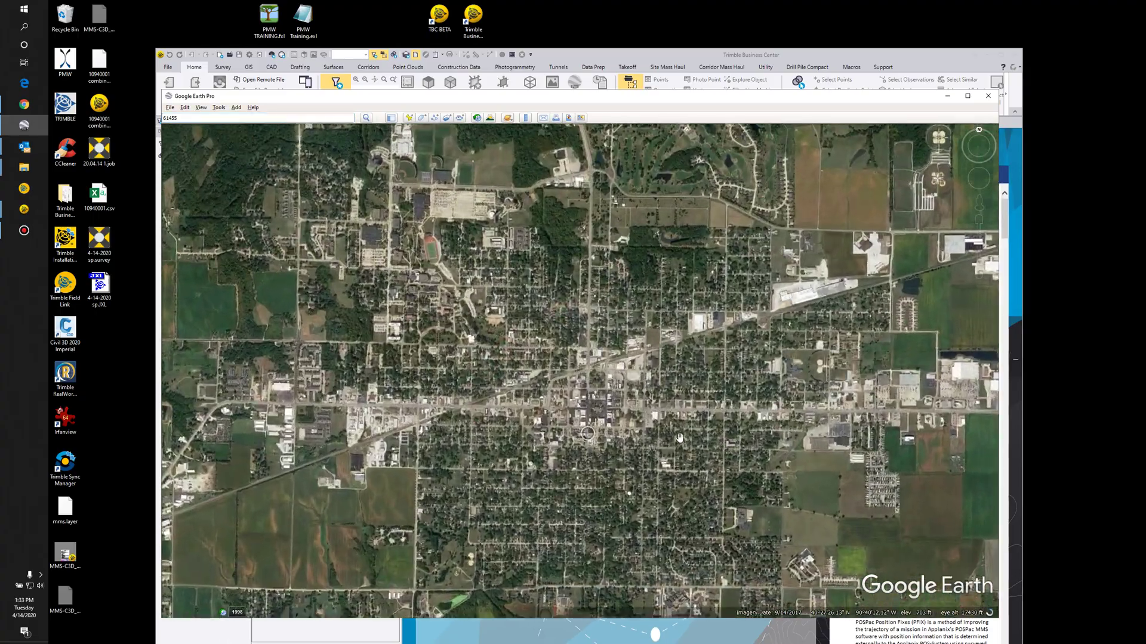
scroll(639, 430, "up", 3)
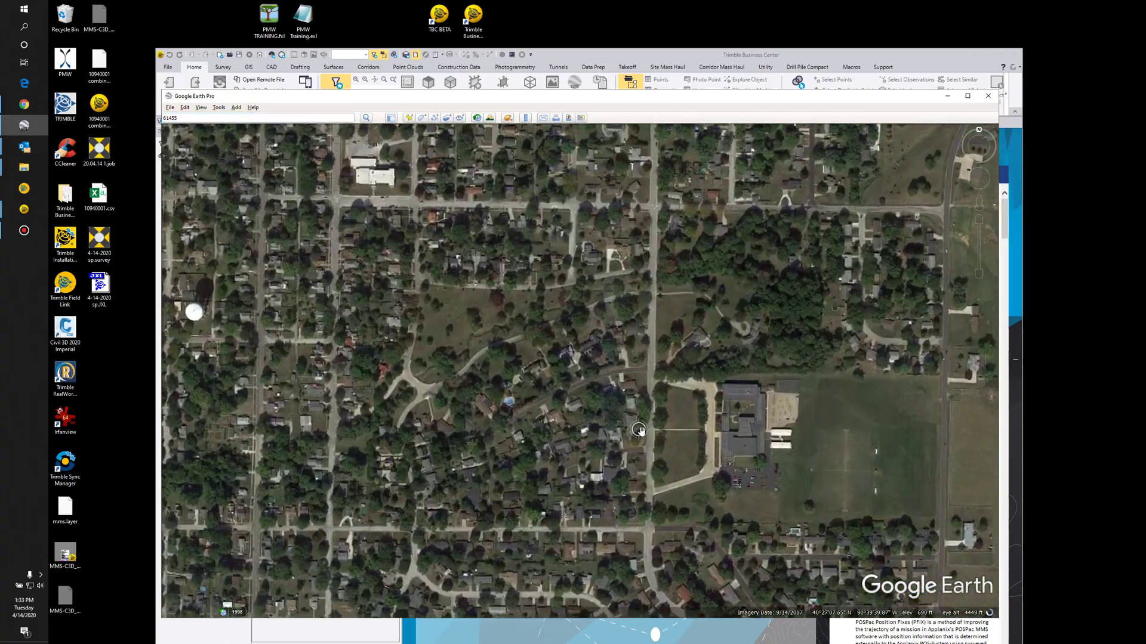
scroll(639, 430, "up", 2)
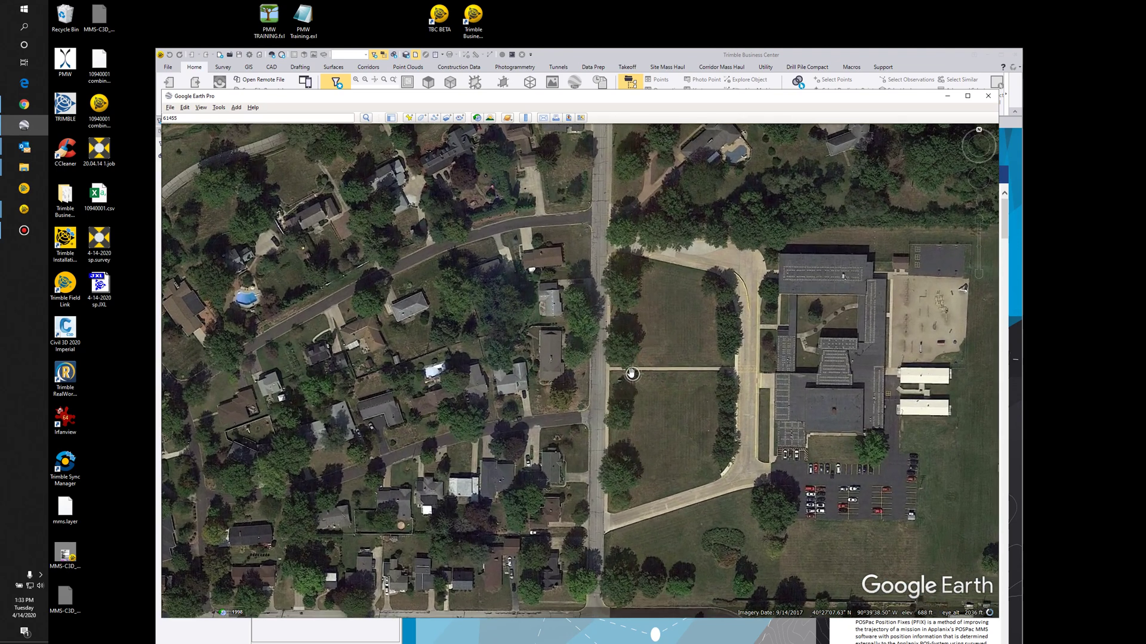
Step: Place a placemark beside the road by the school and select its latitude 40°27'7.68"N
left_click(409, 119)
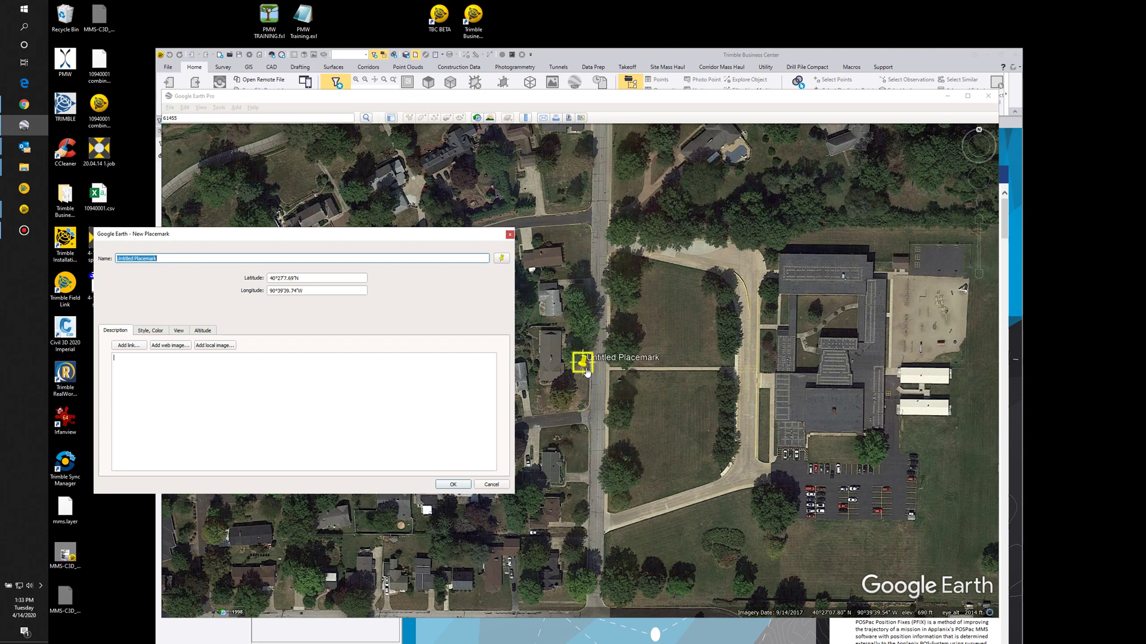
left_click_drag(587, 371, 610, 375)
scroll(610, 375, "up", 3)
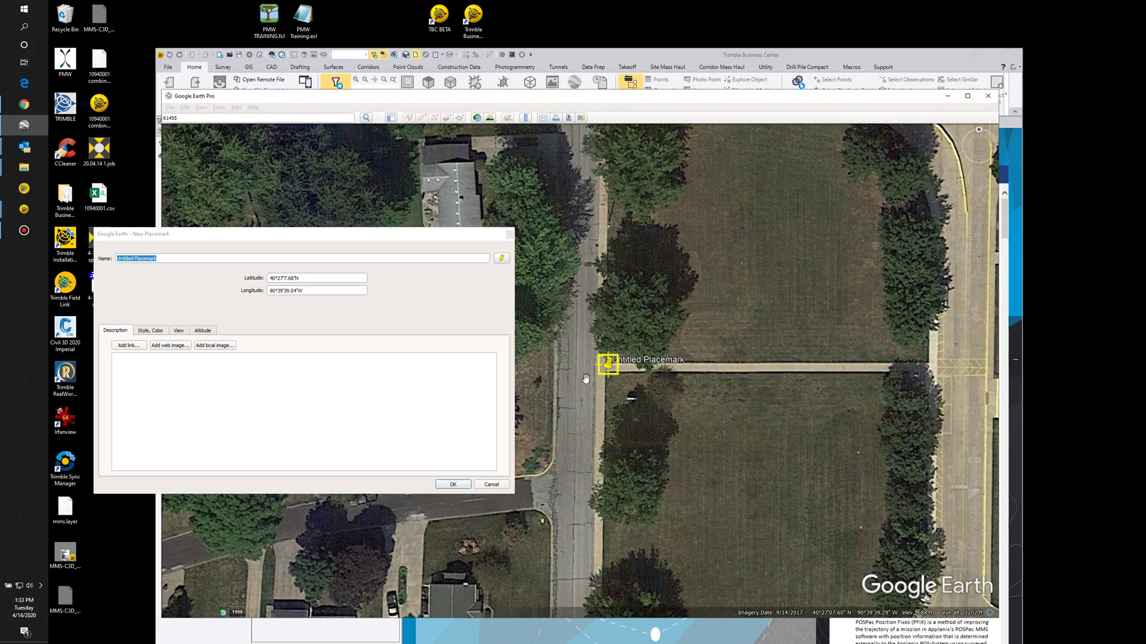
left_click(425, 241)
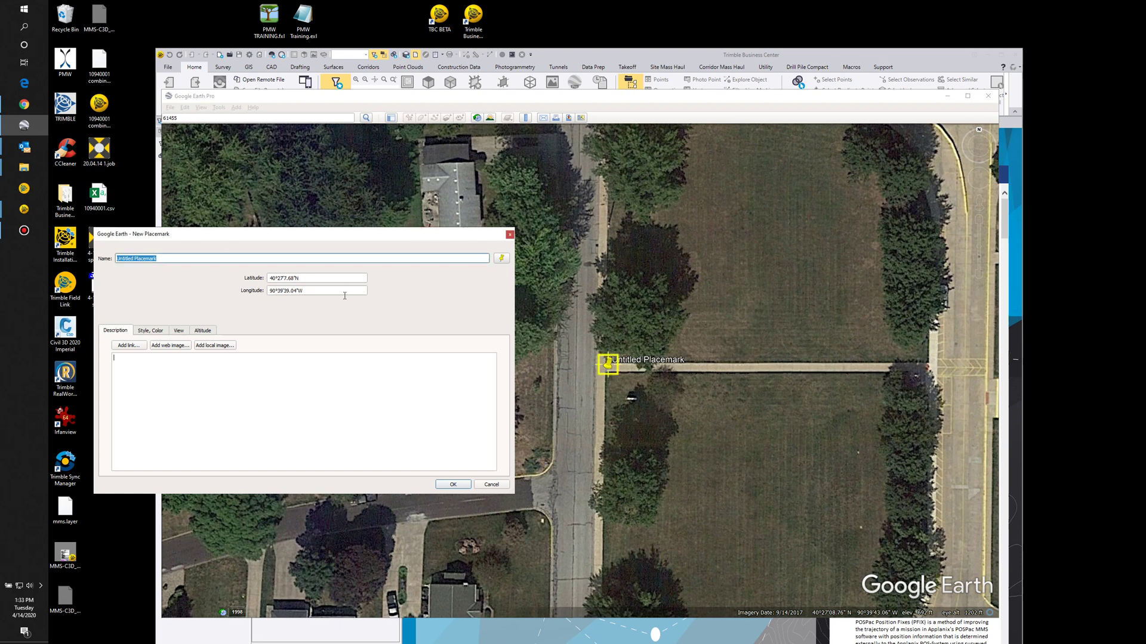
left_click(324, 278)
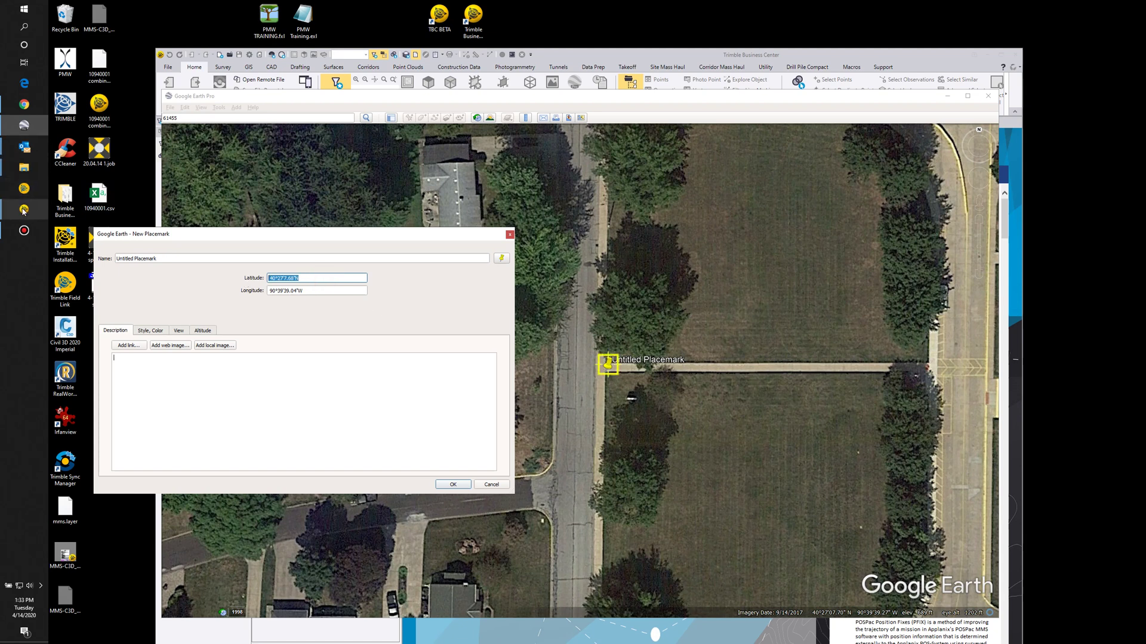
mouse_move(24, 211)
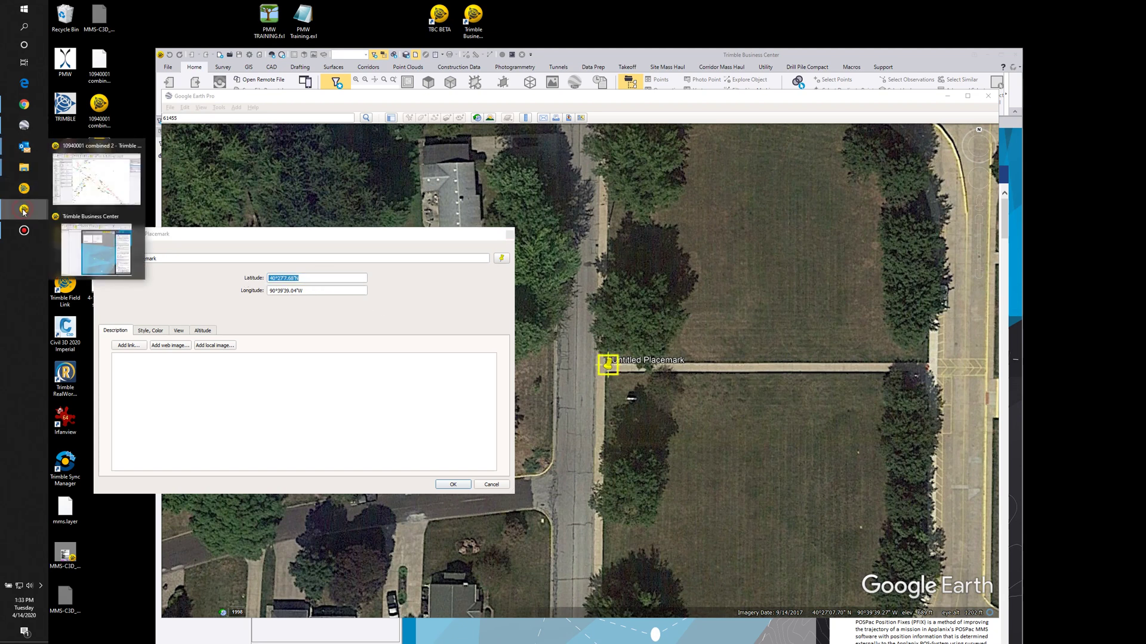
Step: Create a new Trimble Business Center project from the US Survey Foot template
left_click(100, 246)
left_click(686, 149)
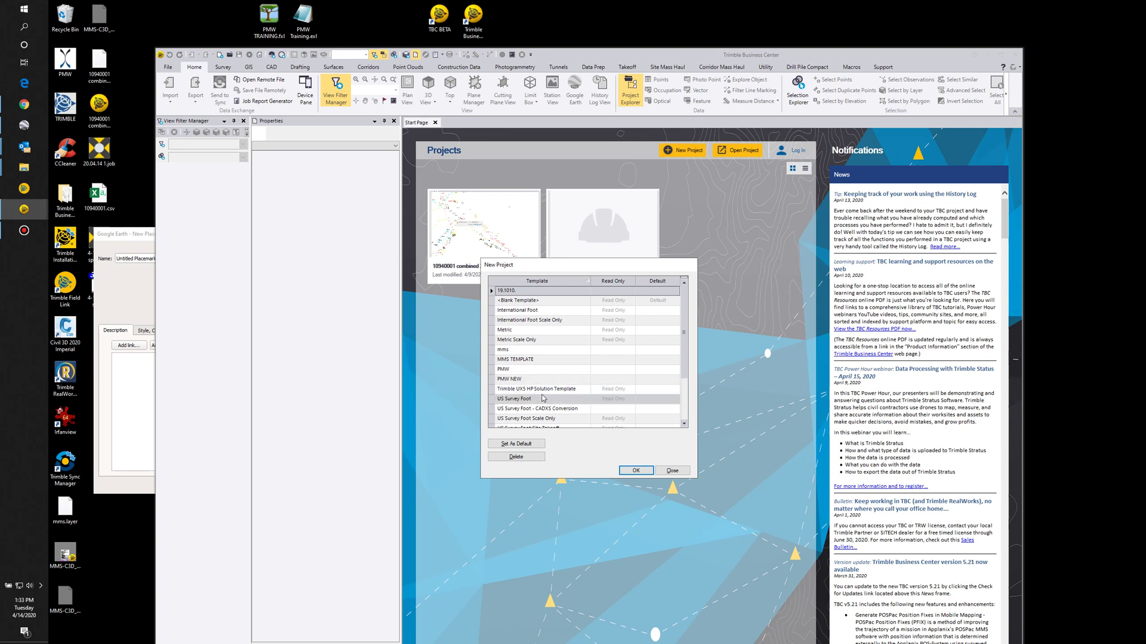
double_click(523, 400)
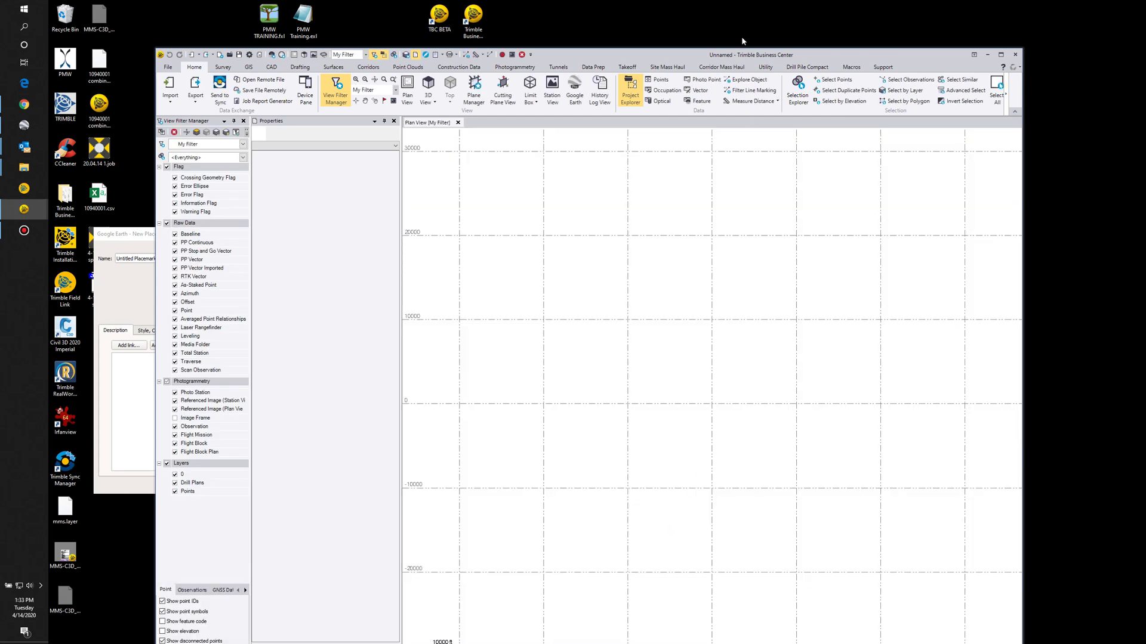
Step: Maximize TBC, make the plan view black, and set the coordinate system to Illinois West 1202
left_click_drag(741, 57, 729, 5)
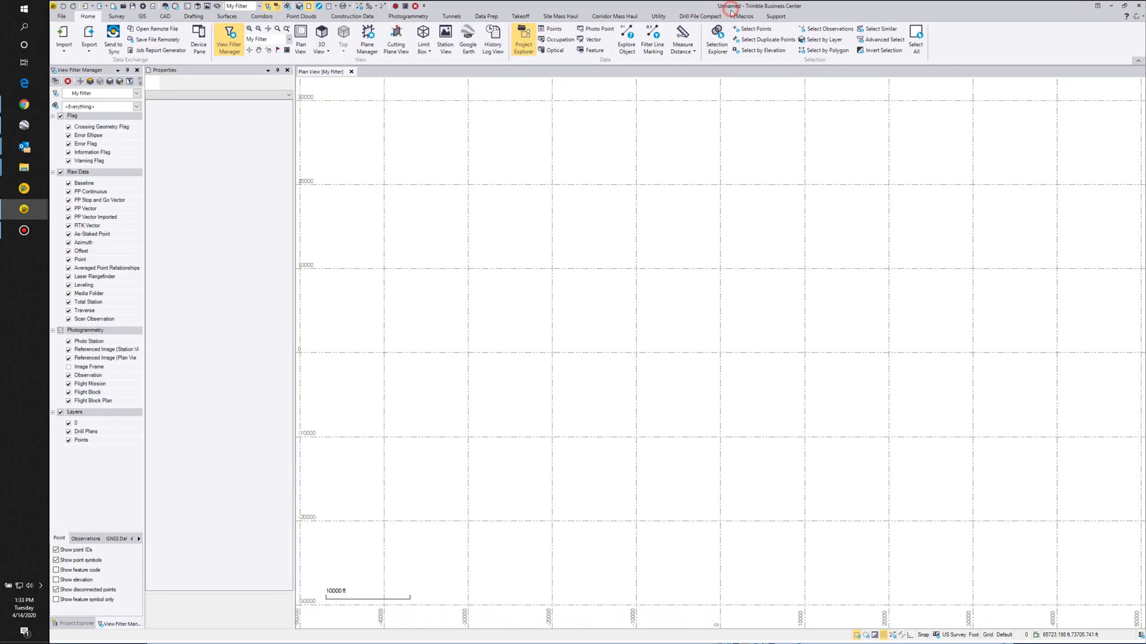
left_click(876, 635)
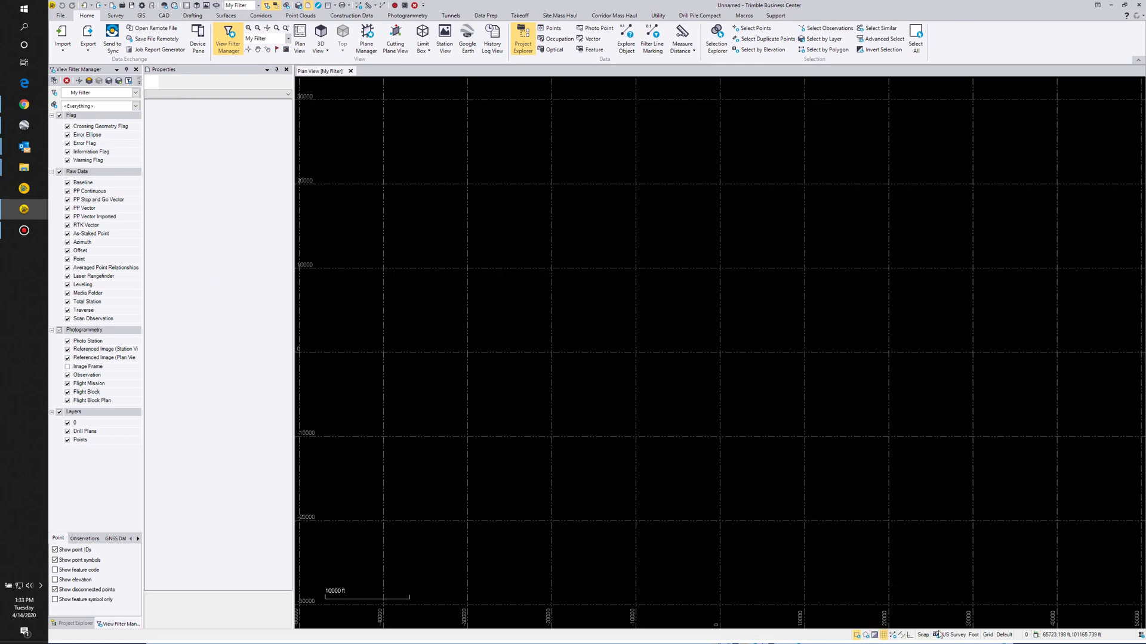
left_click(988, 636)
left_click(691, 428)
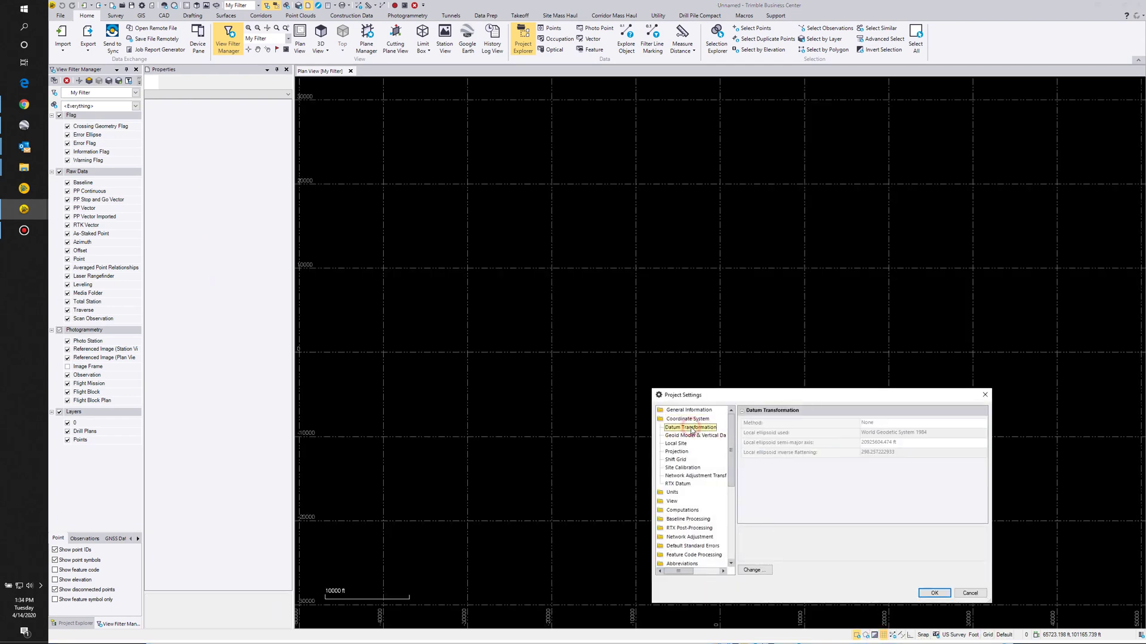
left_click(756, 572)
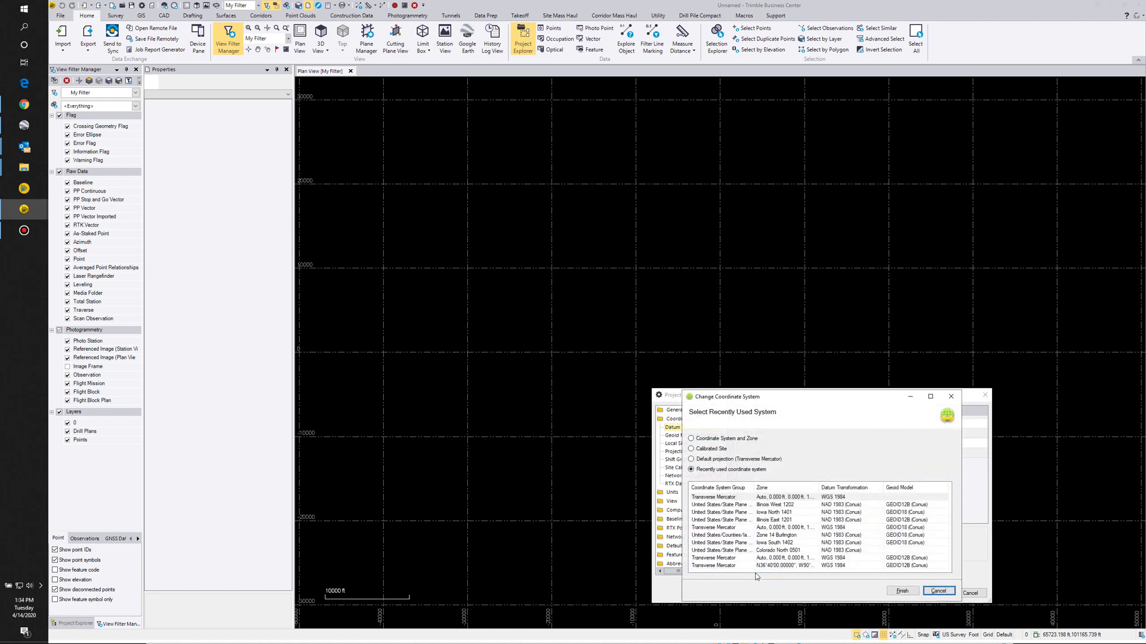
left_click(762, 505)
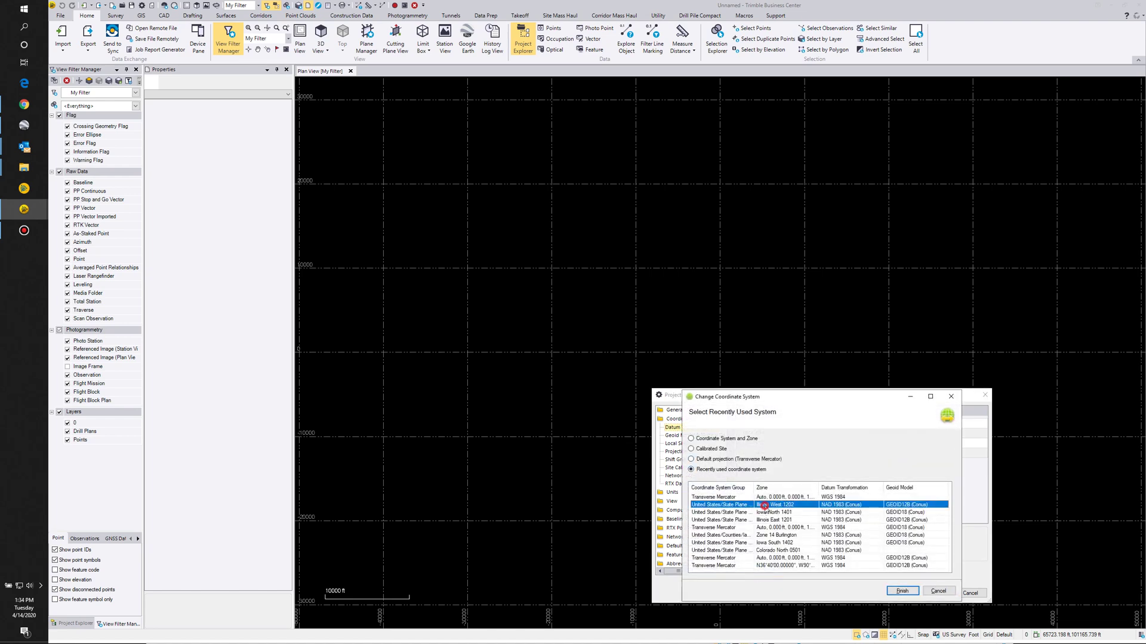
left_click(902, 592)
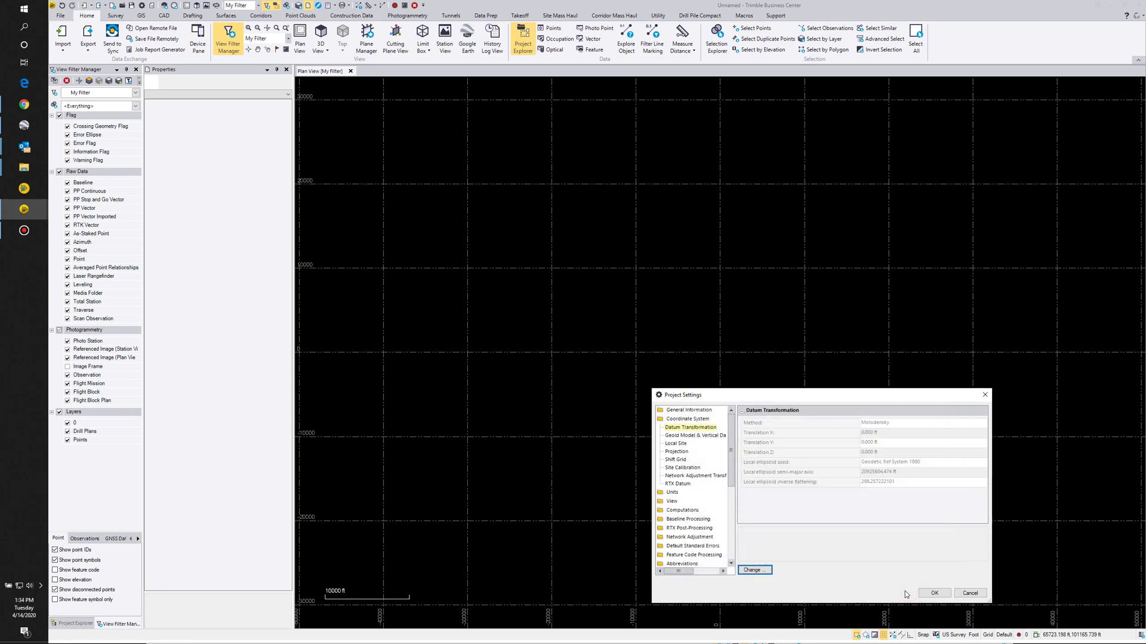
left_click(932, 593)
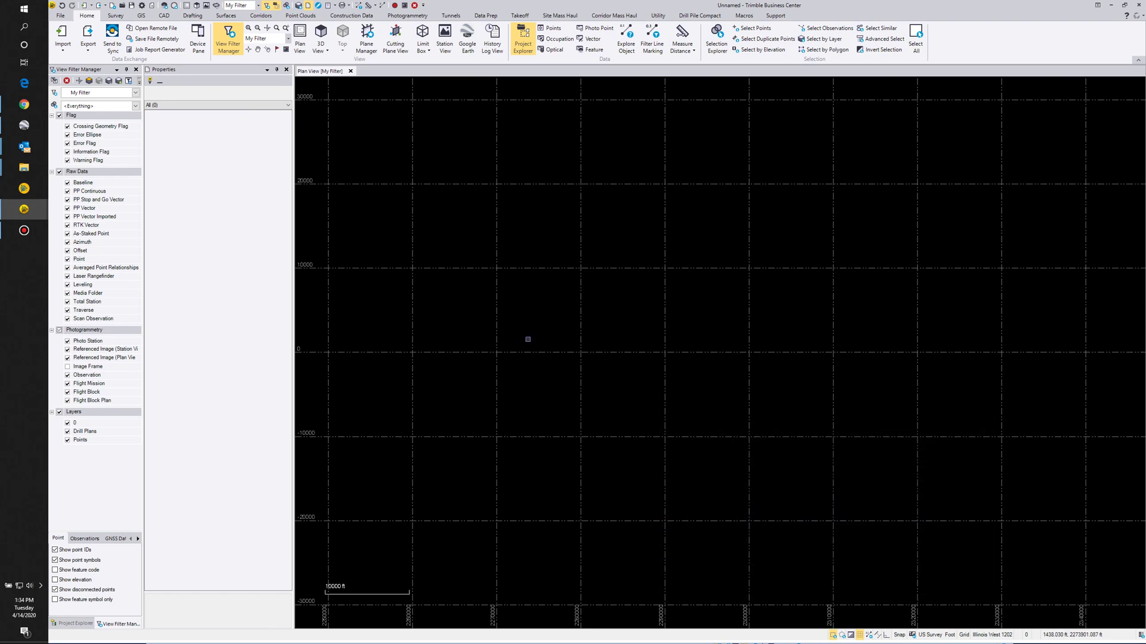
Step: Start Create Point with Local latitude/longitude and paste latitude N40°27'07.68"
left_click(163, 16)
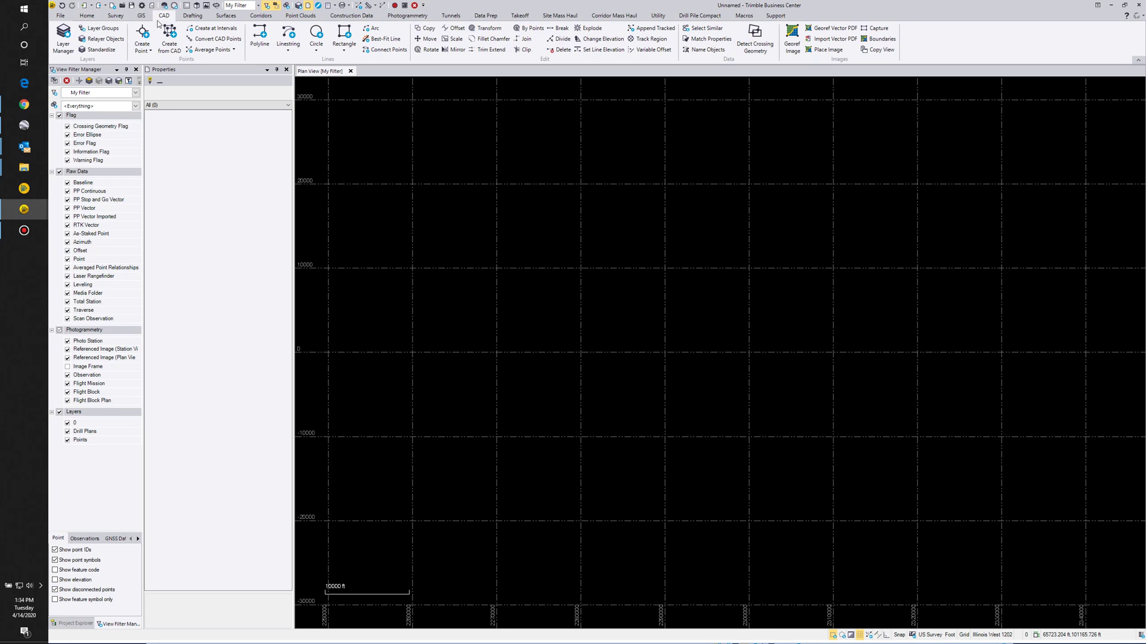
left_click(143, 34)
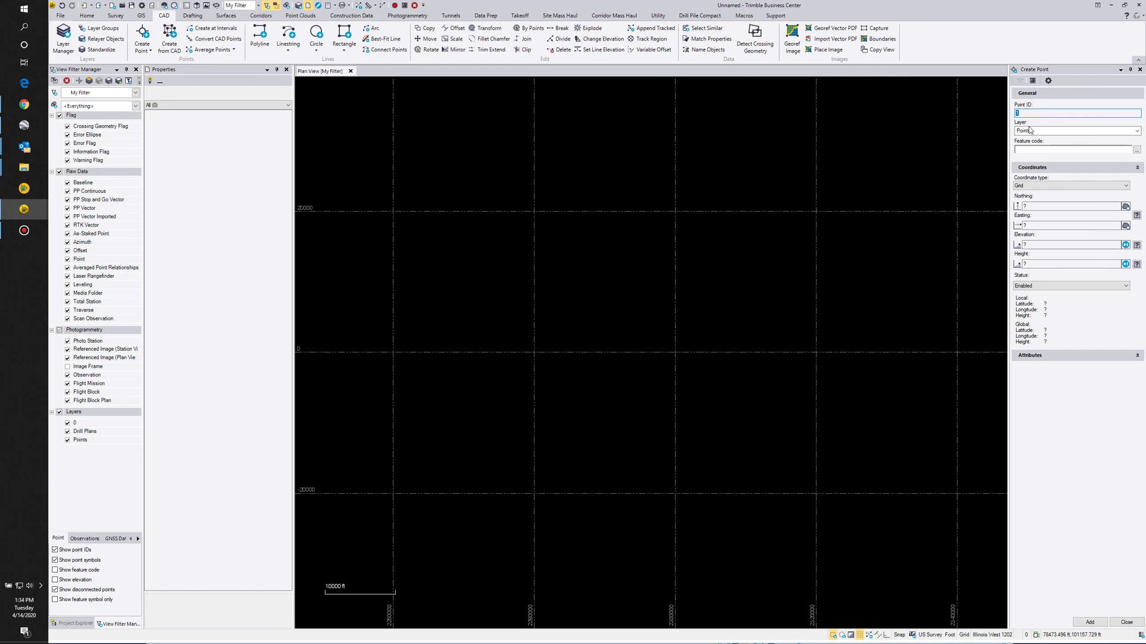
left_click(1038, 186)
left_click(1034, 200)
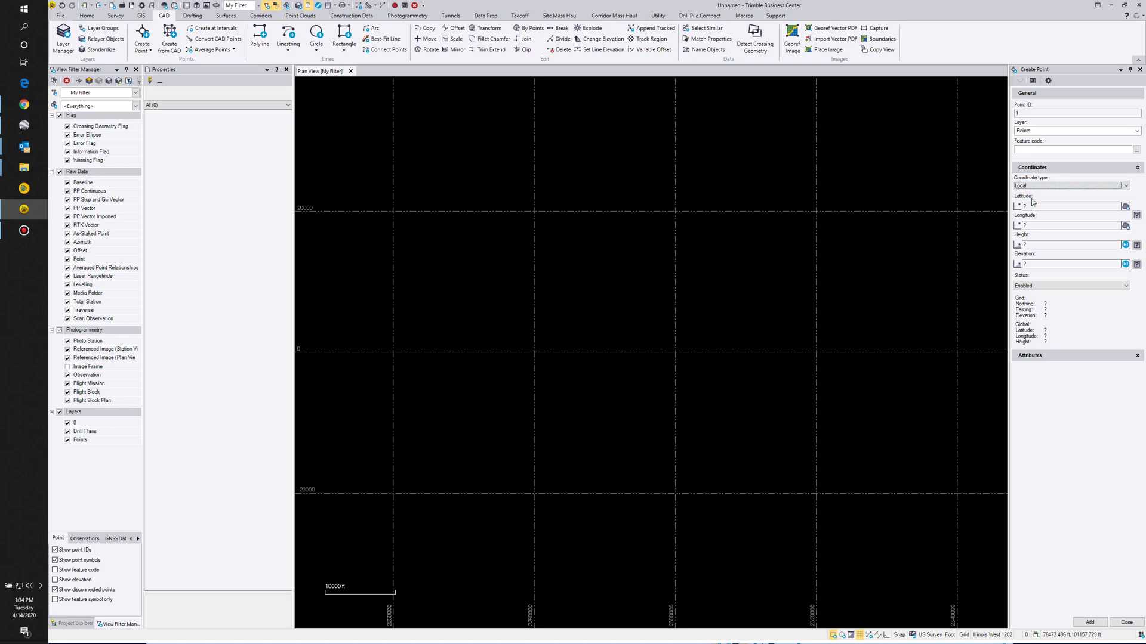
left_click(1032, 189)
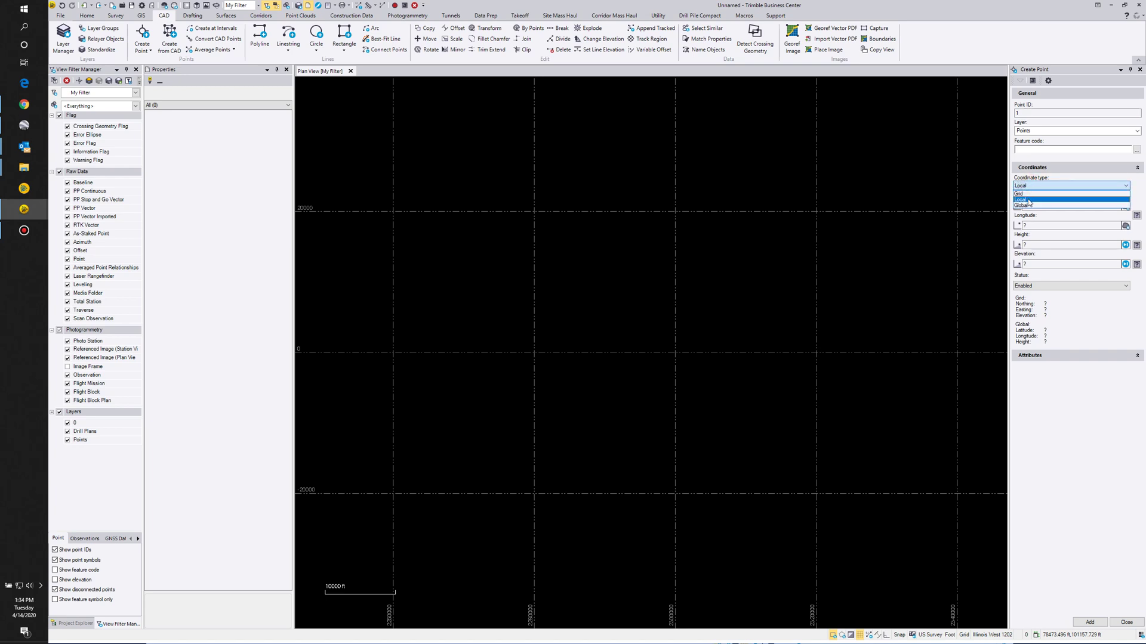
left_click(1029, 201)
left_click(1033, 206)
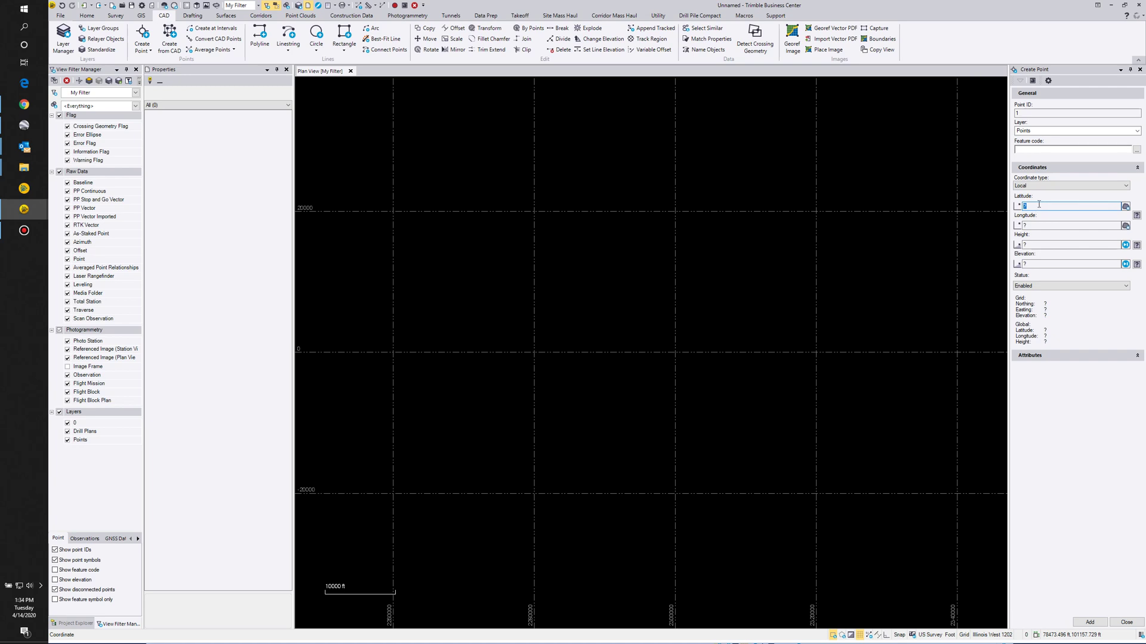
type("40°27'7.68\"N")
Step: Copy the placemark's longitude from Google Earth and paste W90°39'39.04" into the point
left_click(1035, 227)
left_click(23, 126)
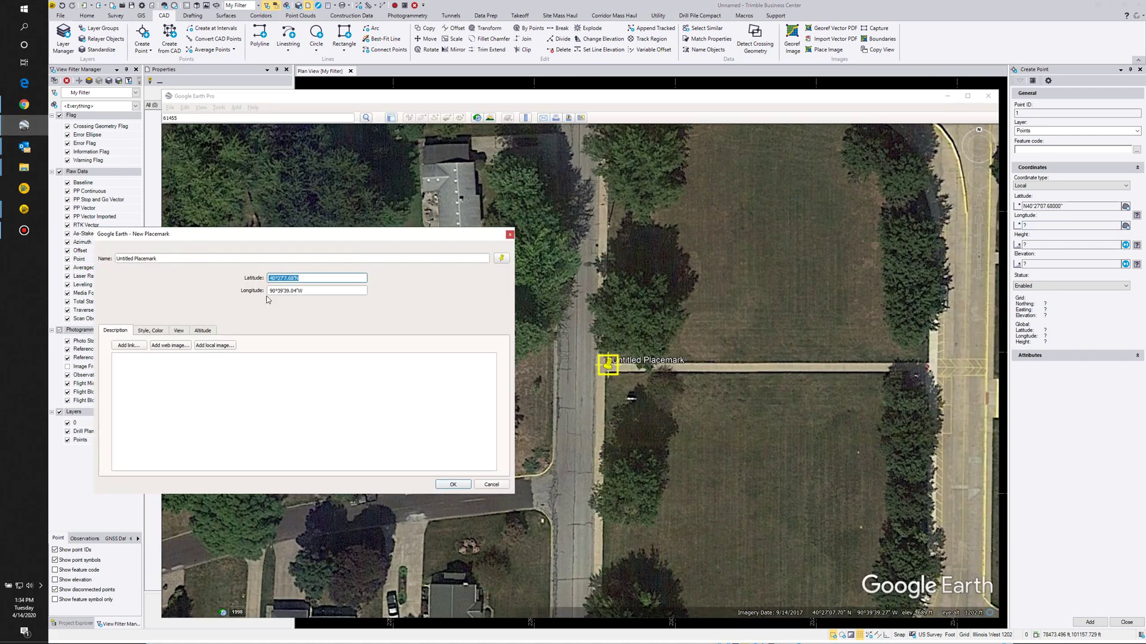
left_click(303, 291)
left_click_drag(304, 291, 238, 293)
key("ctrl+c")
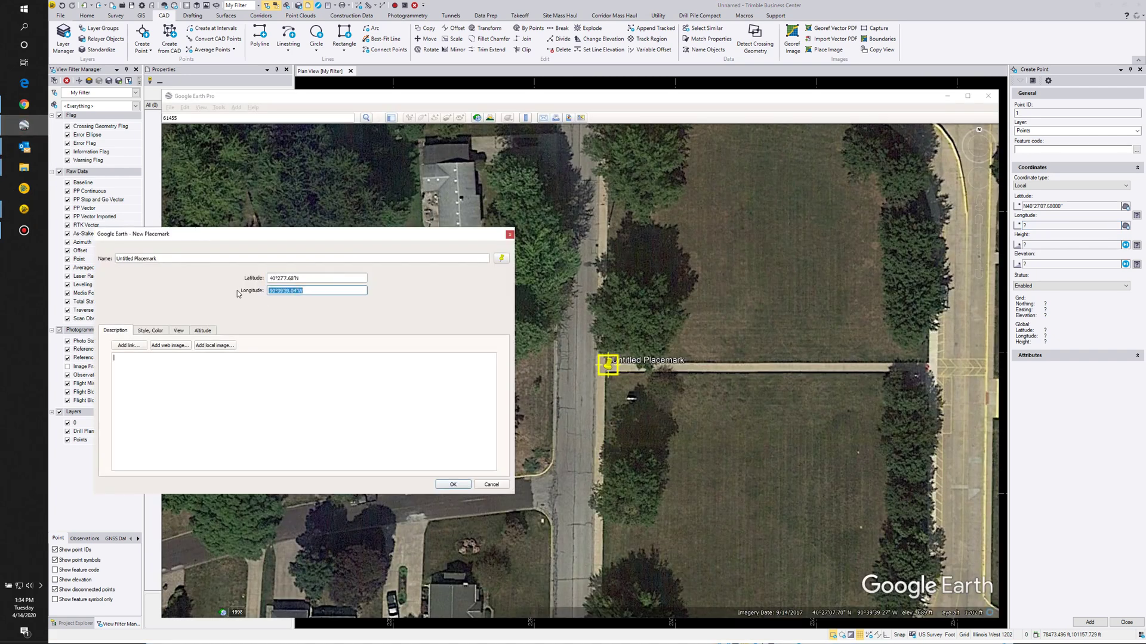
left_click(1036, 226)
key("ctrl+v")
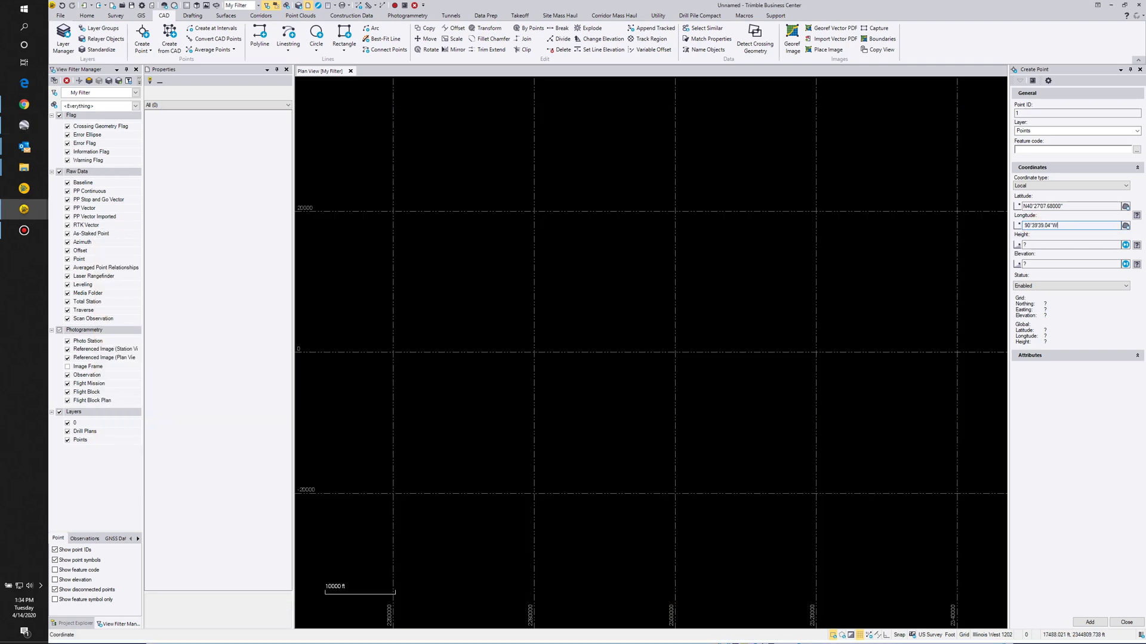
Step: Enter elevation 65, add point 1, and fit the plan view around it
left_click(1026, 265)
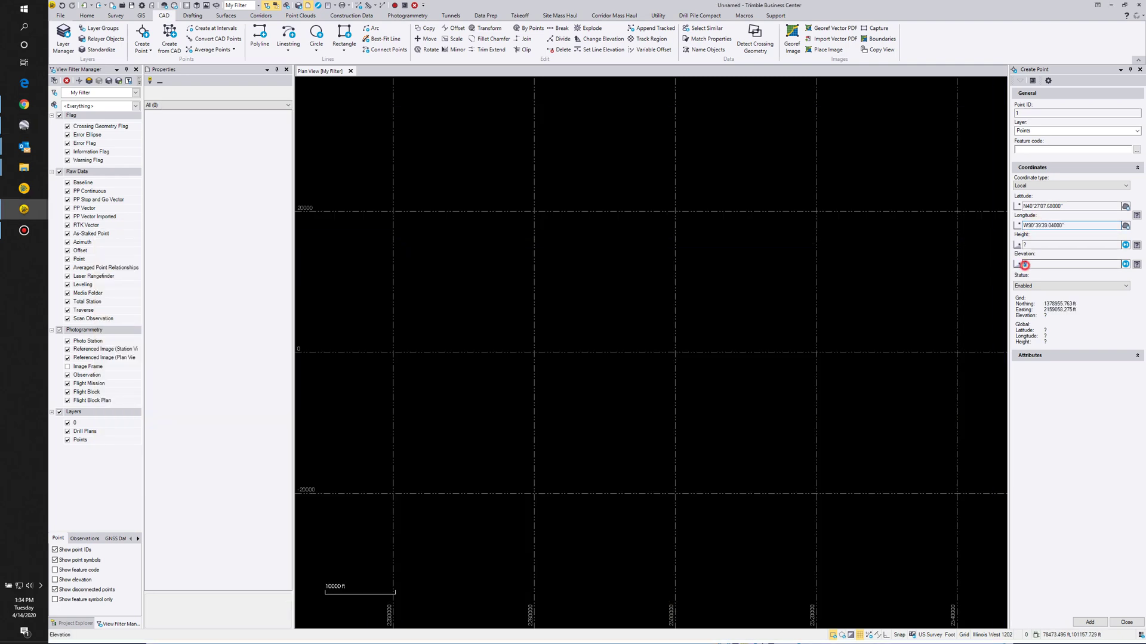
type("65")
key("Return")
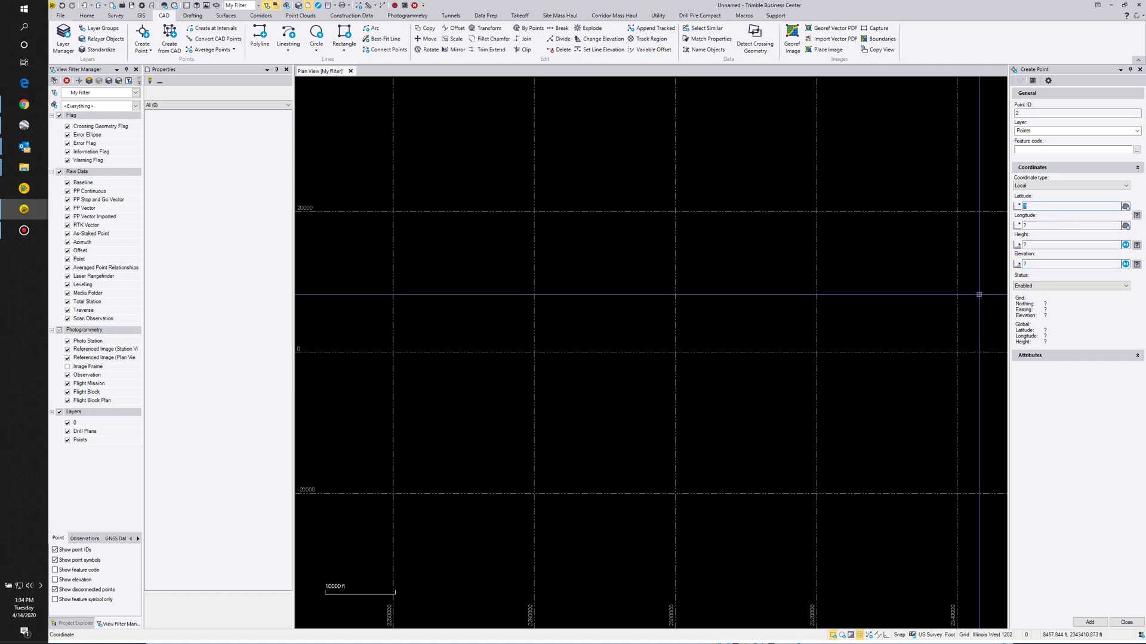
scroll(567, 388, "down", 5)
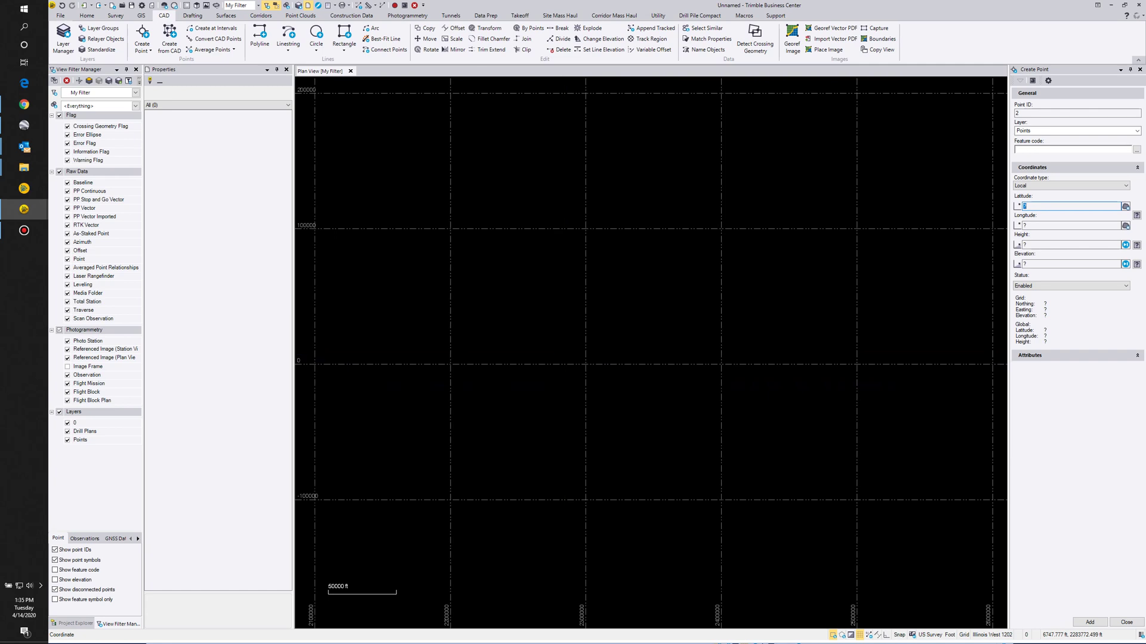
middle_click(564, 354)
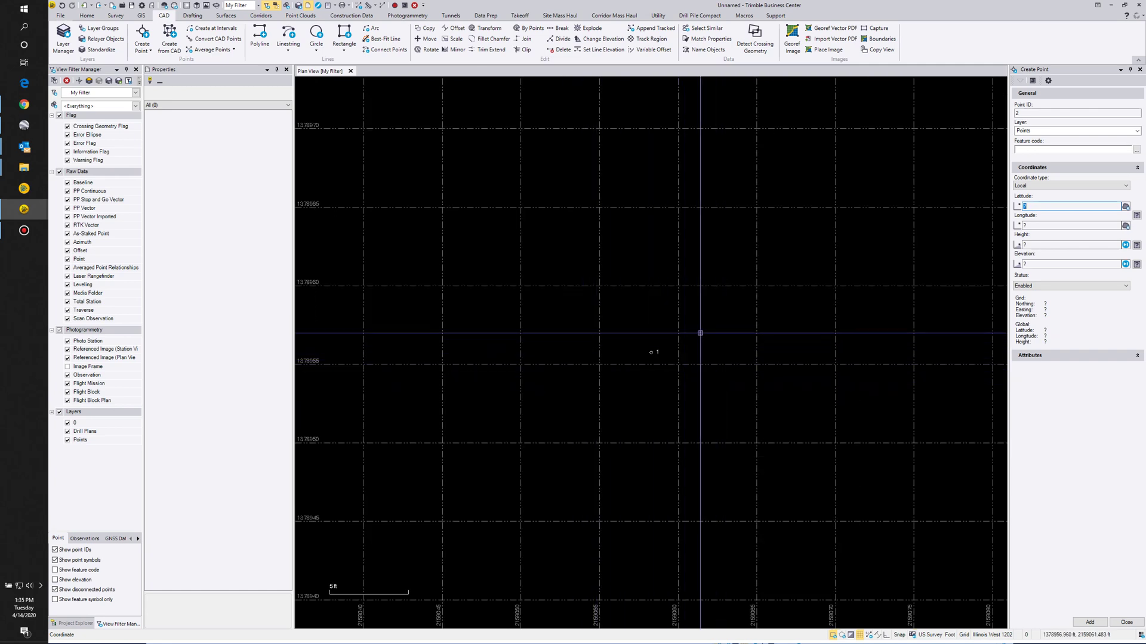
left_click(24, 127)
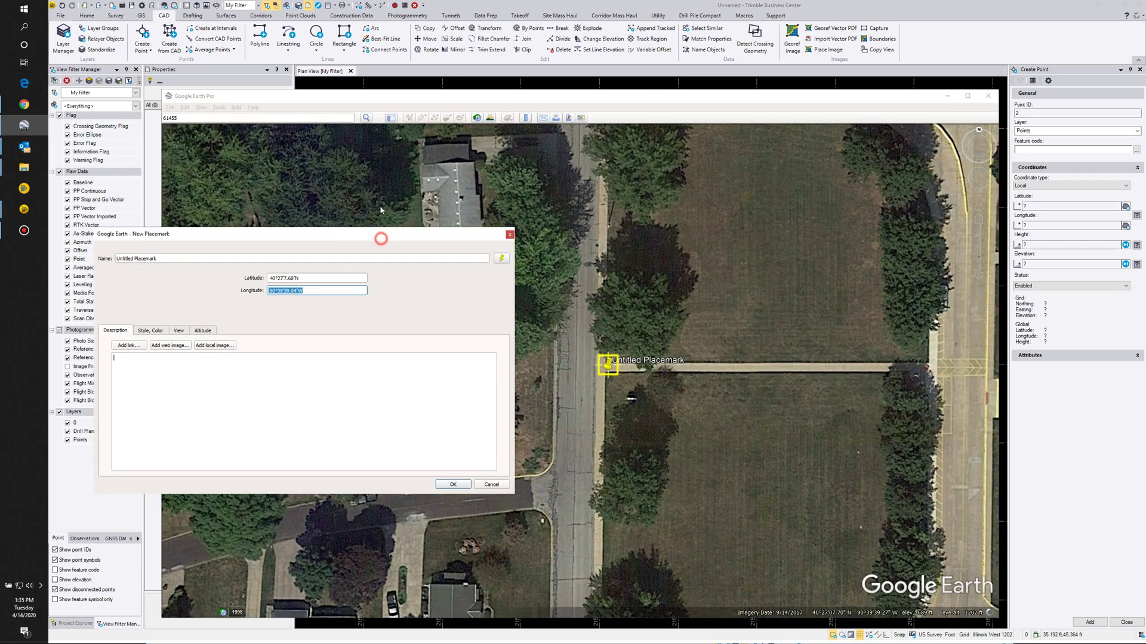
Step: Move the placemark to the school parking lot corner and select its latitude 40°27'5.01"N
left_click_drag(381, 235, 342, 163)
left_click_drag(481, 447, 553, 388)
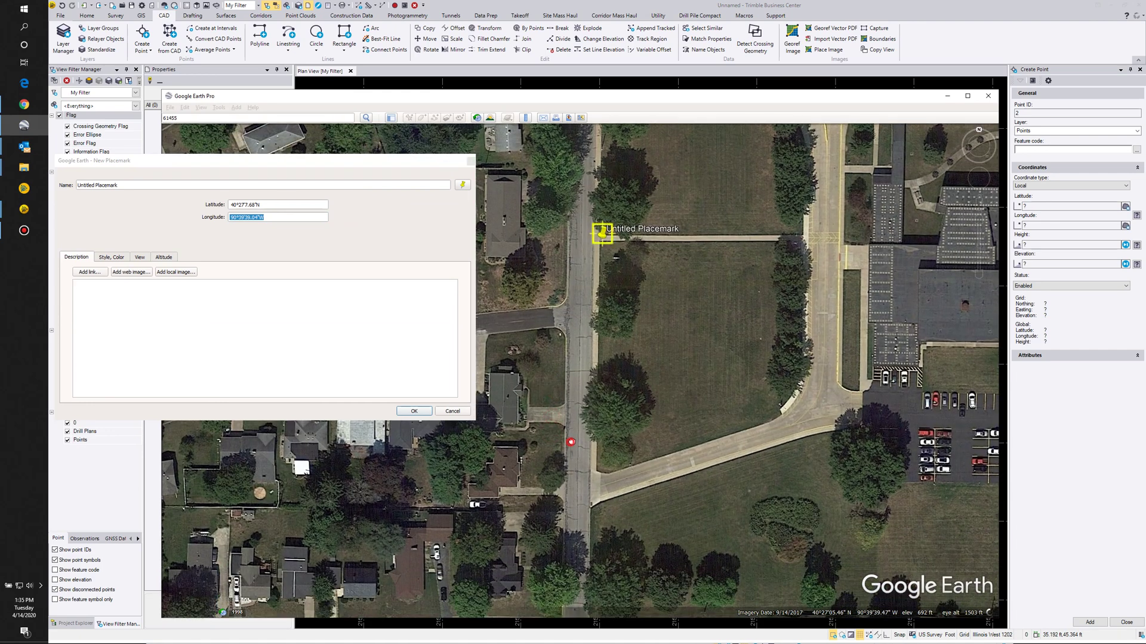
left_click_drag(571, 442, 561, 396)
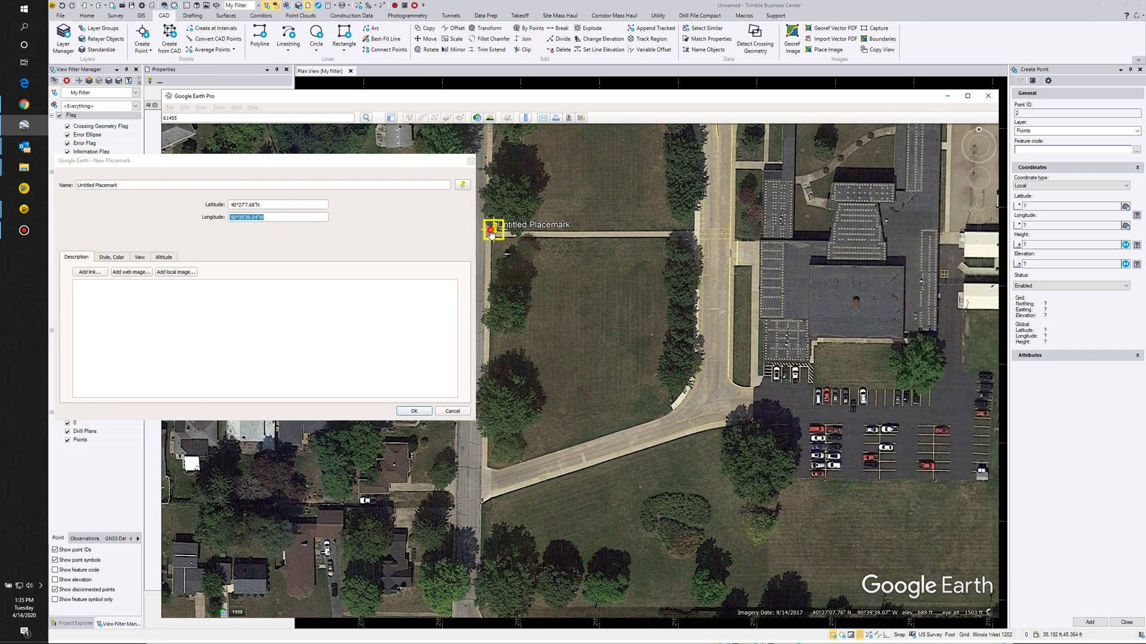
left_click_drag(492, 237, 880, 484)
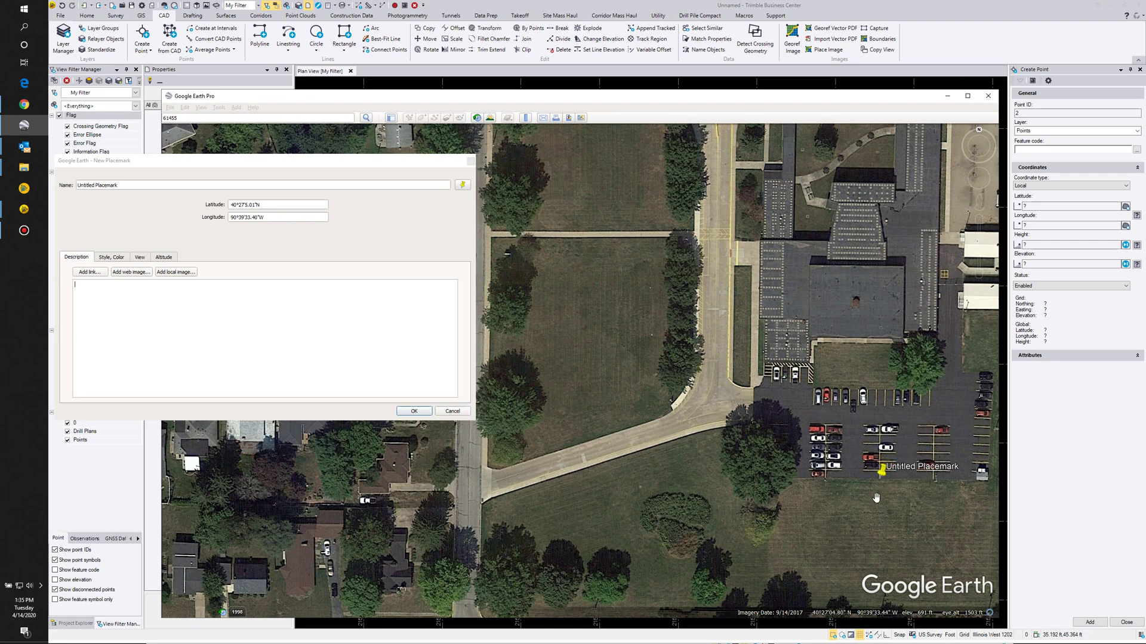
triple_click(279, 204)
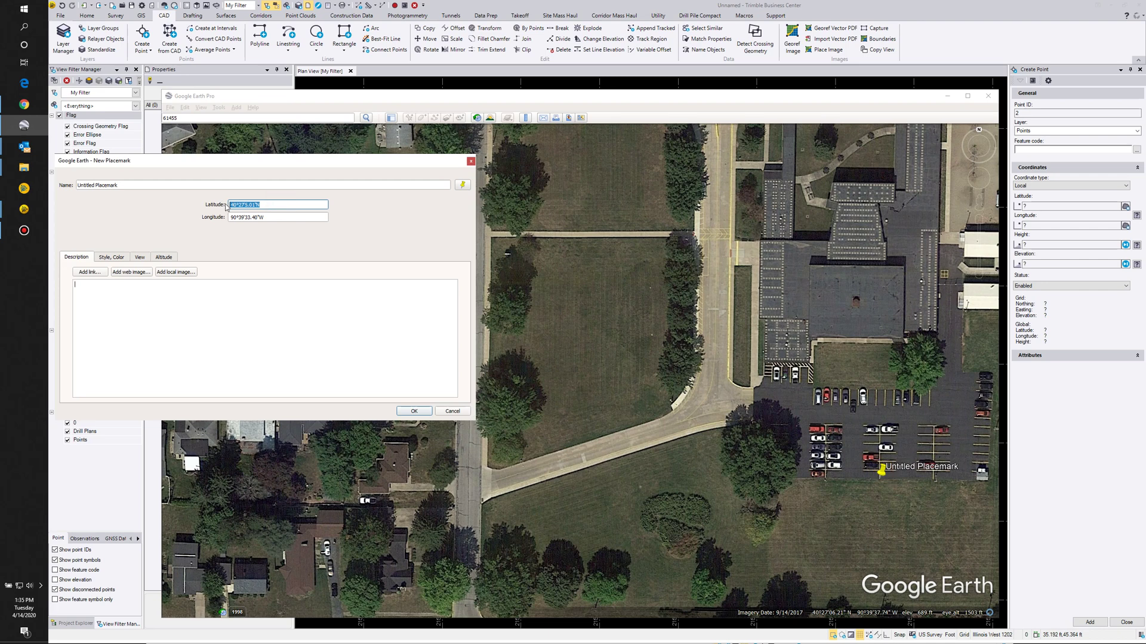
left_click(876, 7)
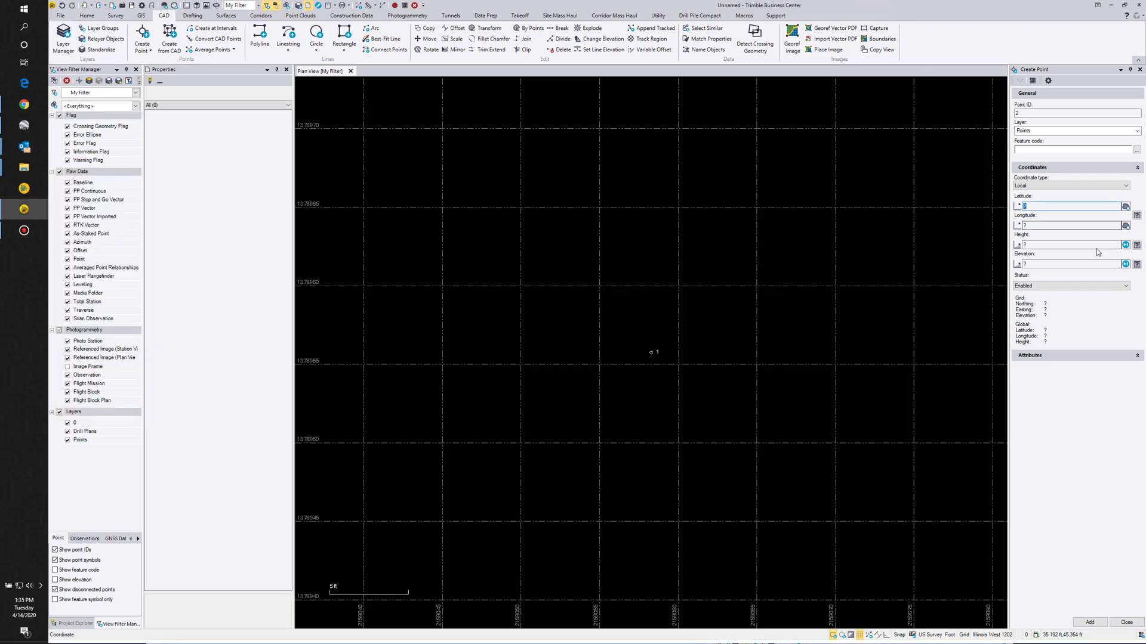
Step: Paste latitude N40°27'05.01" into Create Point, dismissing the invalid coordinate error
left_click(1039, 207)
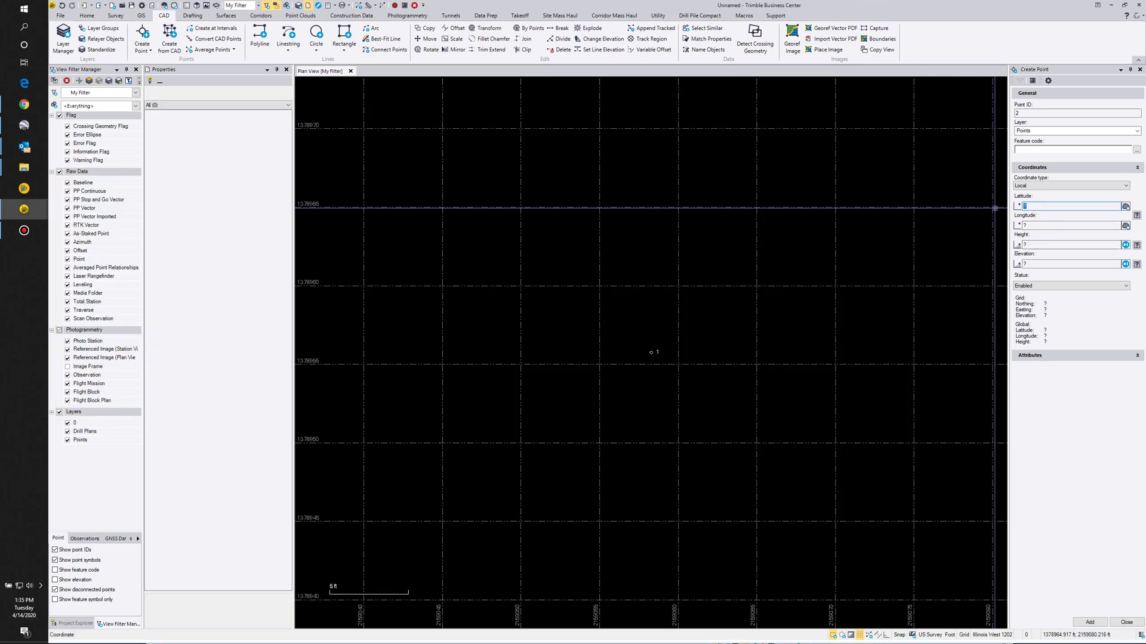
type("N40°27'05.01000\"")
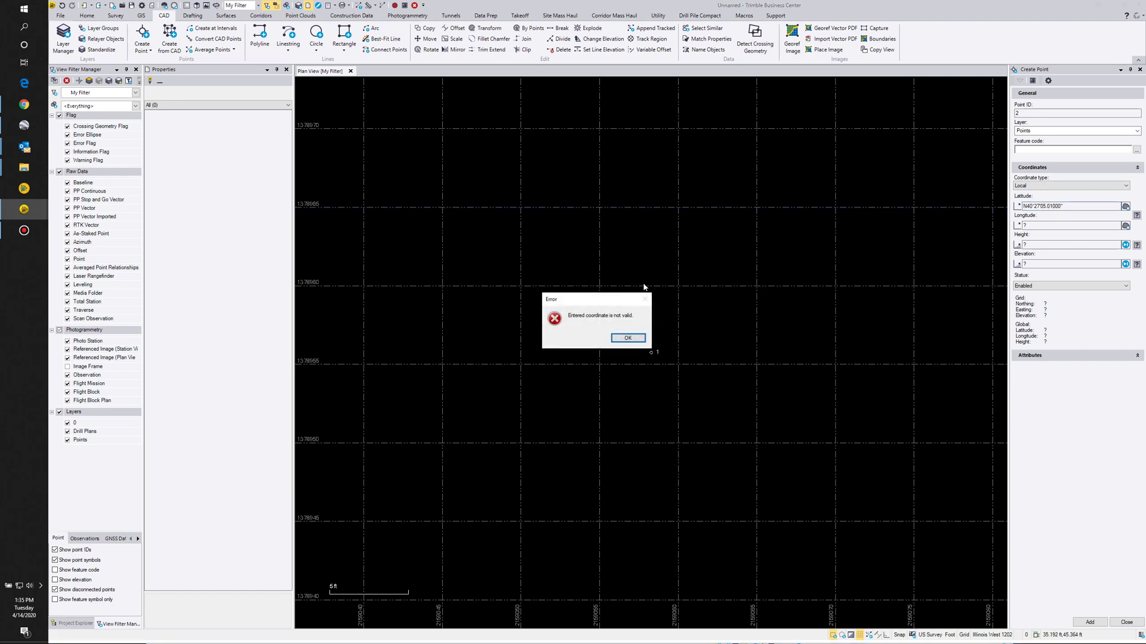
left_click(628, 337)
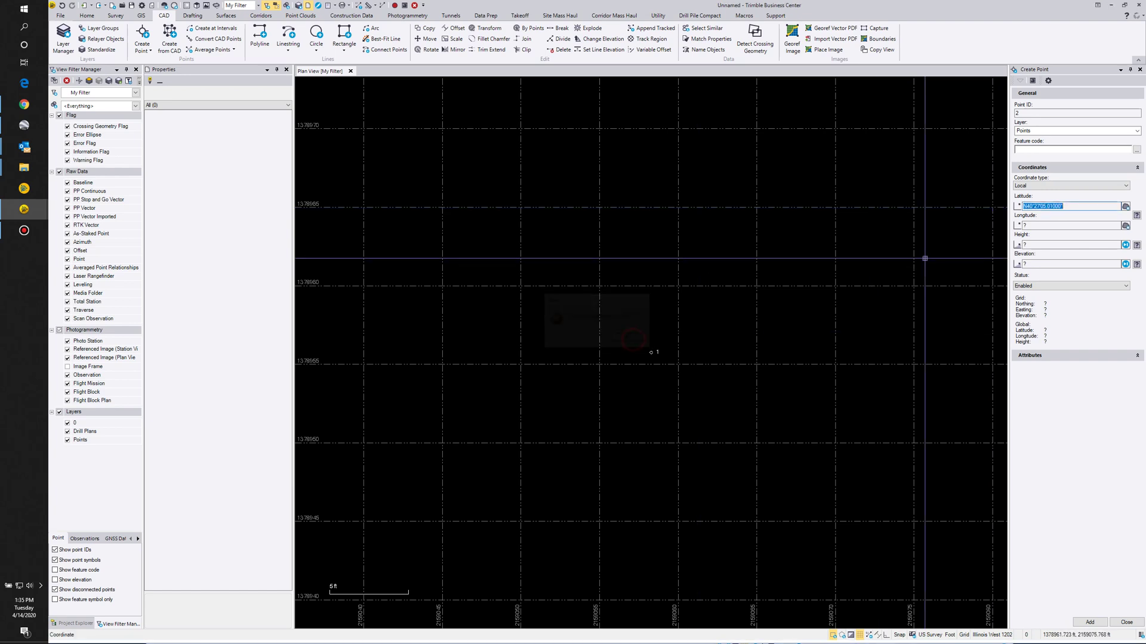
left_click(1034, 225)
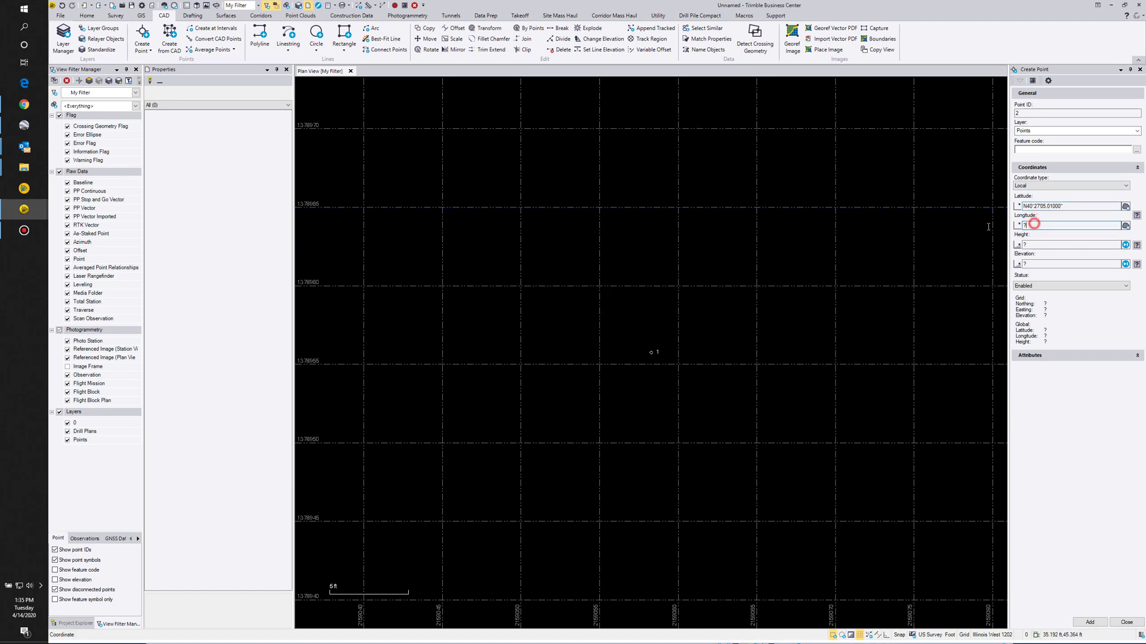
Step: Copy longitude 90°39'33.40"W from Google Earth, add point 2, and fit both points
left_click(24, 127)
left_click_drag(276, 218, 213, 220)
key("ctrl+c")
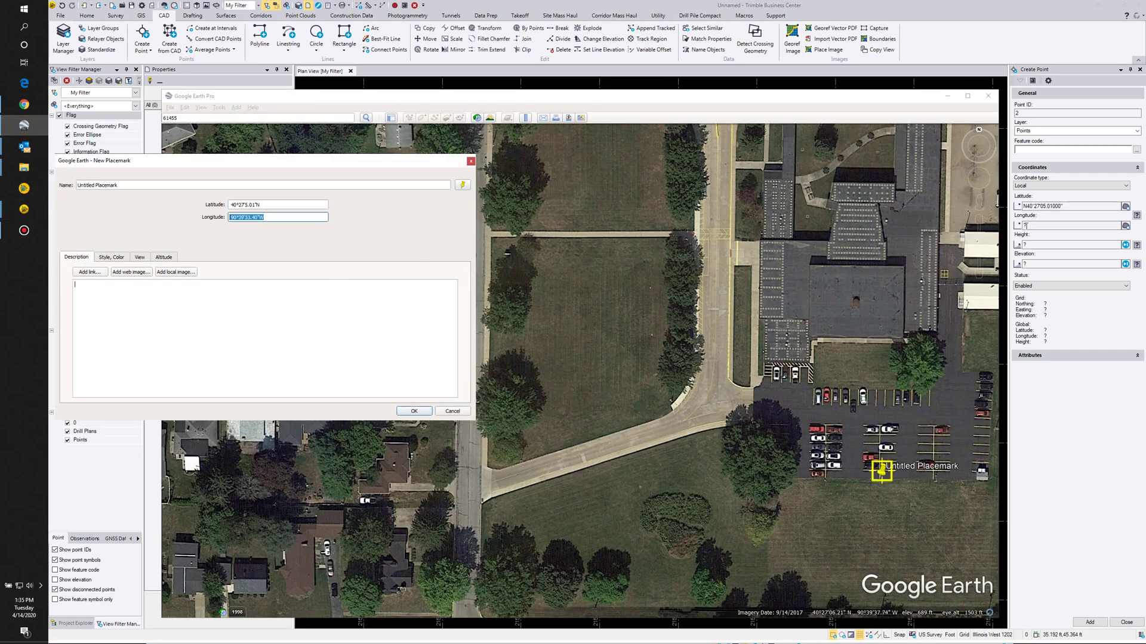
key("alt+Tab")
key("ctrl+v")
key("Return")
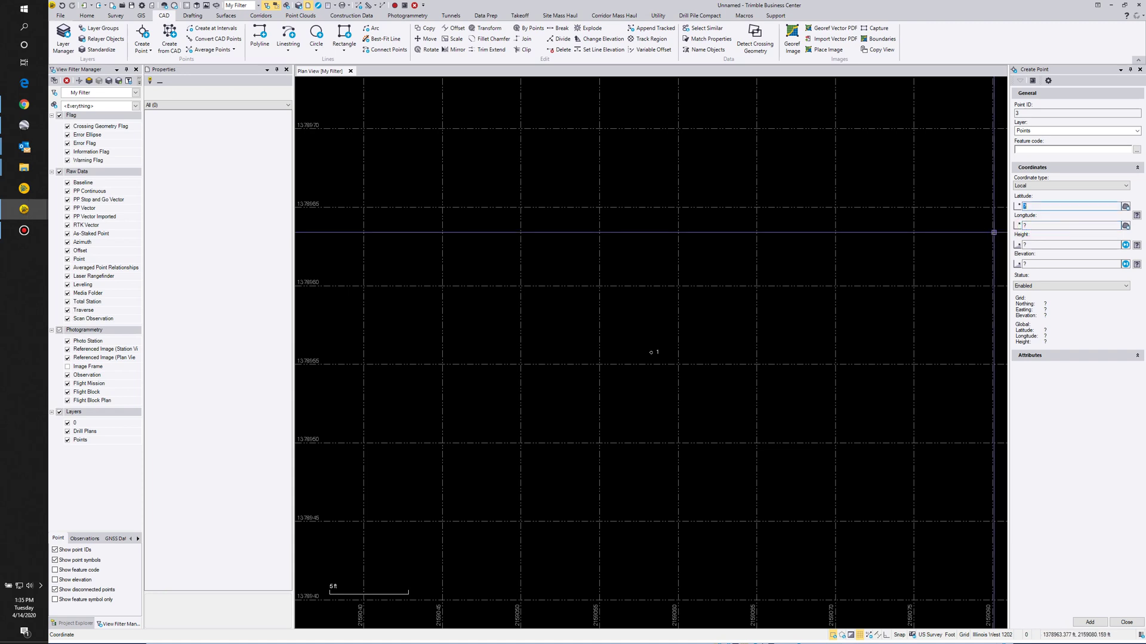
middle_click(614, 335)
middle_click(614, 335)
scroll(715, 391, "down", 1)
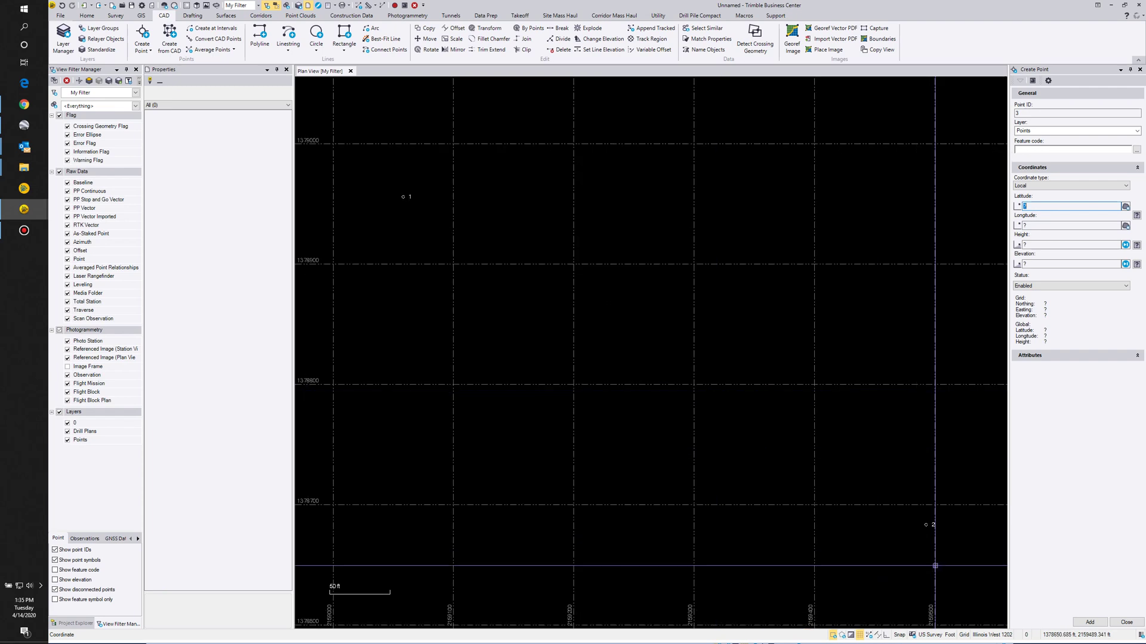
Step: Close the point entry panel and Properties, then frame both points in the plan view
left_click(1126, 623)
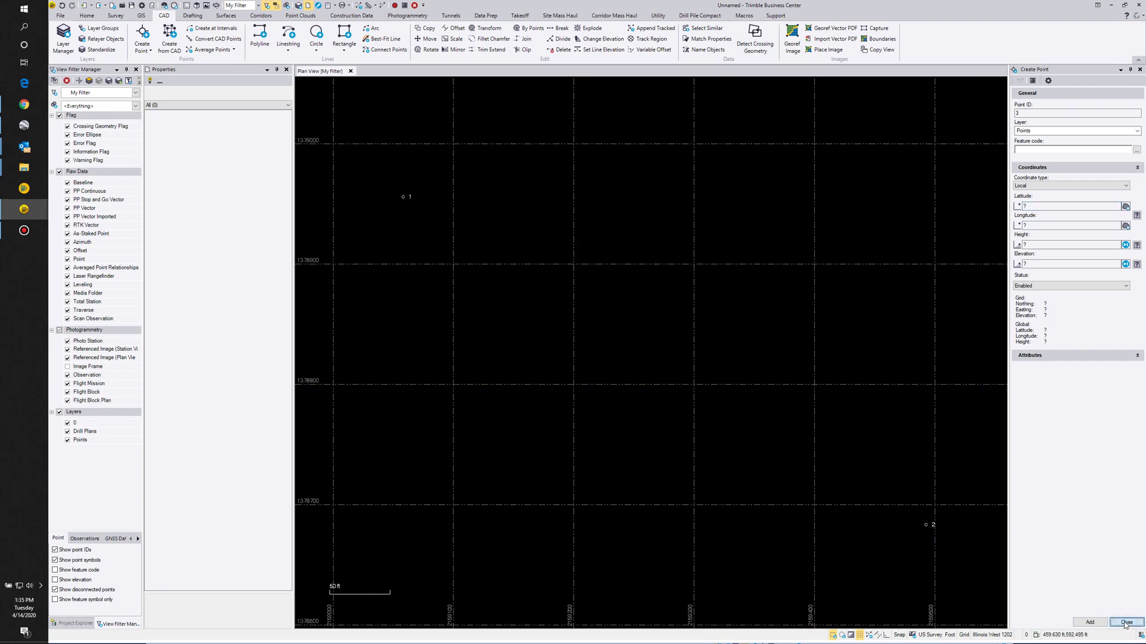
left_click(1125, 623)
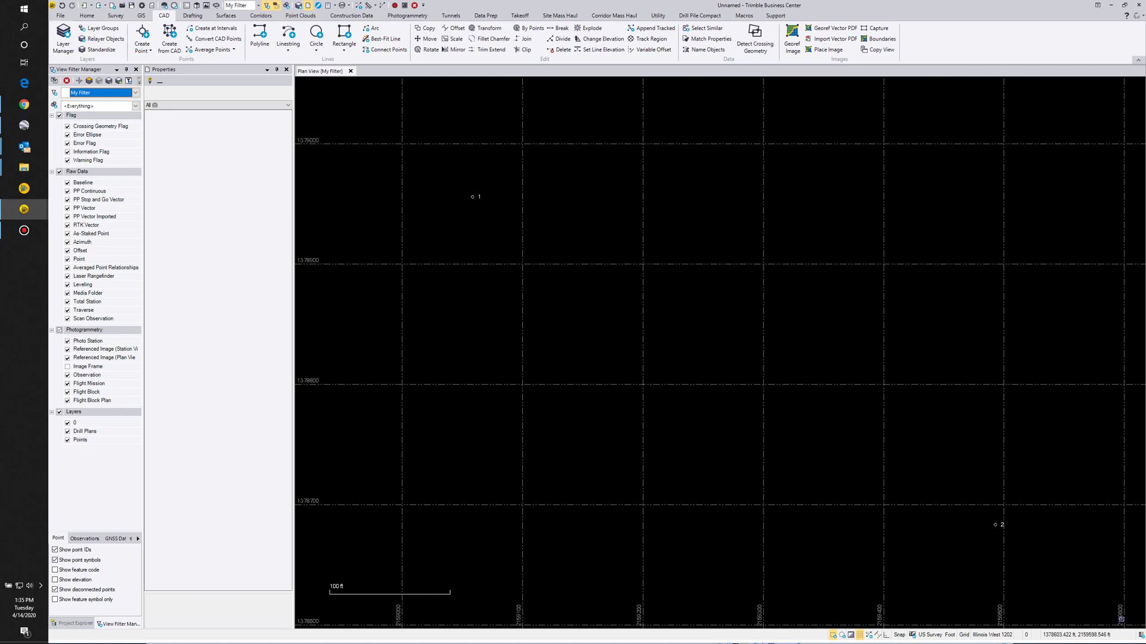
left_click(285, 71)
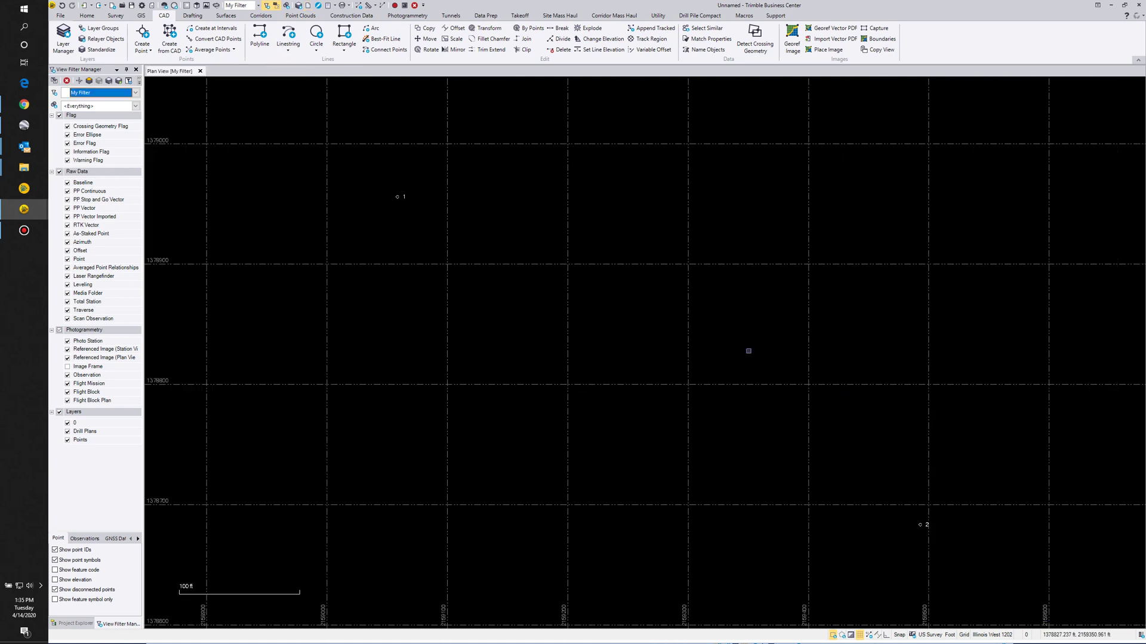
scroll(747, 351, "up", 2)
left_click_drag(667, 301, 678, 323)
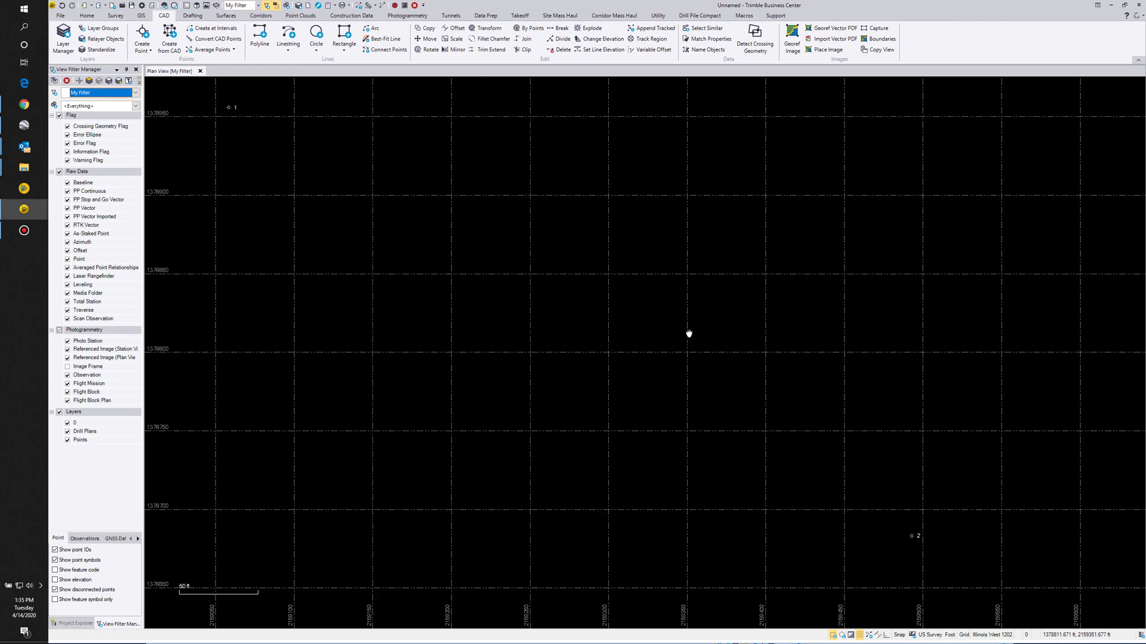
left_click_drag(688, 334, 713, 350)
scroll(713, 351, "down", 1)
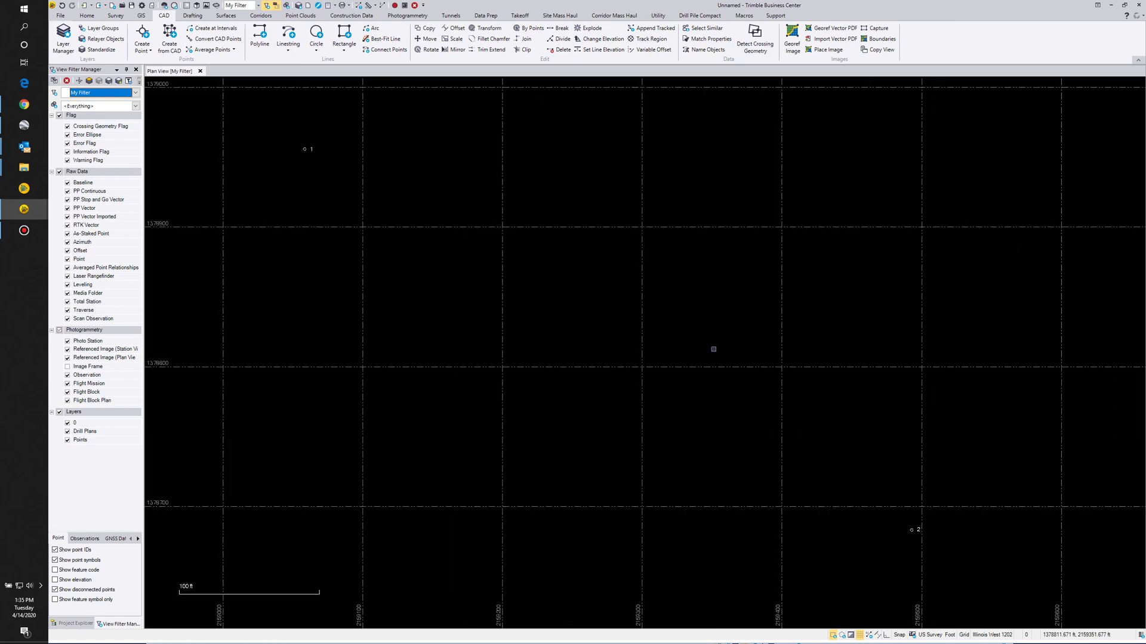
scroll(713, 349, "down", 1)
left_click_drag(463, 358, 605, 387)
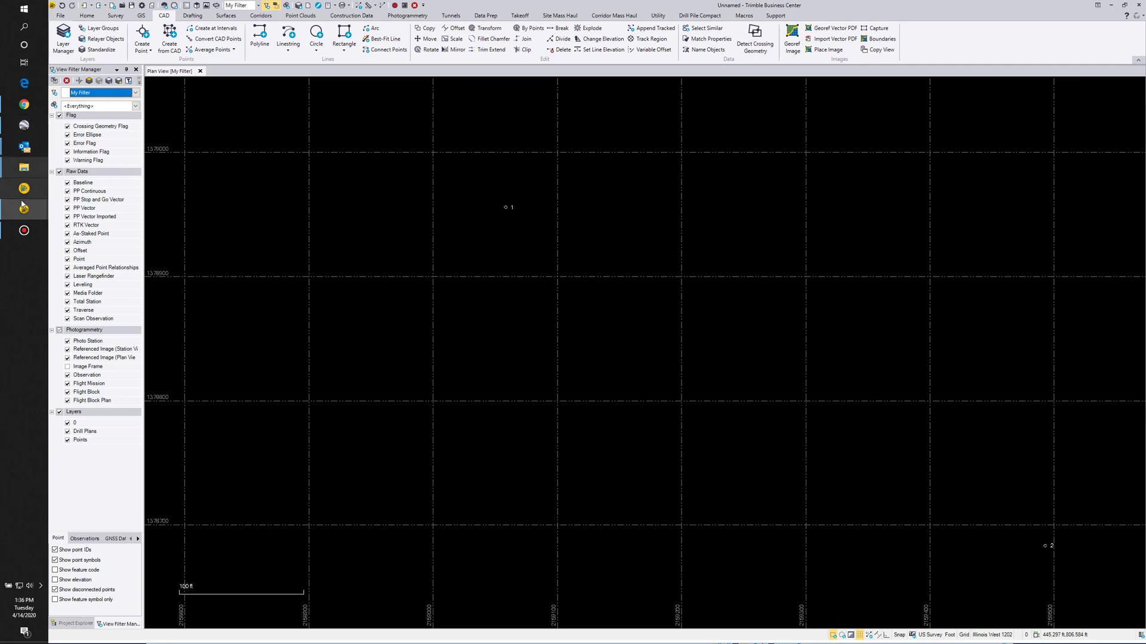
Step: Cancel the temporary Google Earth placemark and maximize the aerial view to full screen
left_click(23, 125)
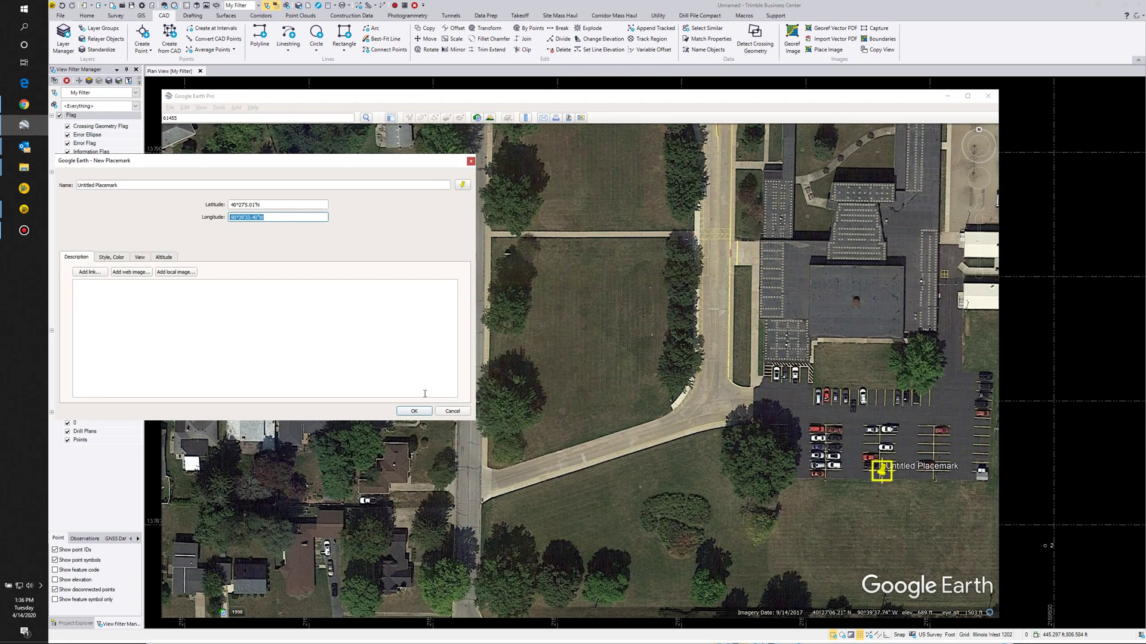
left_click(452, 412)
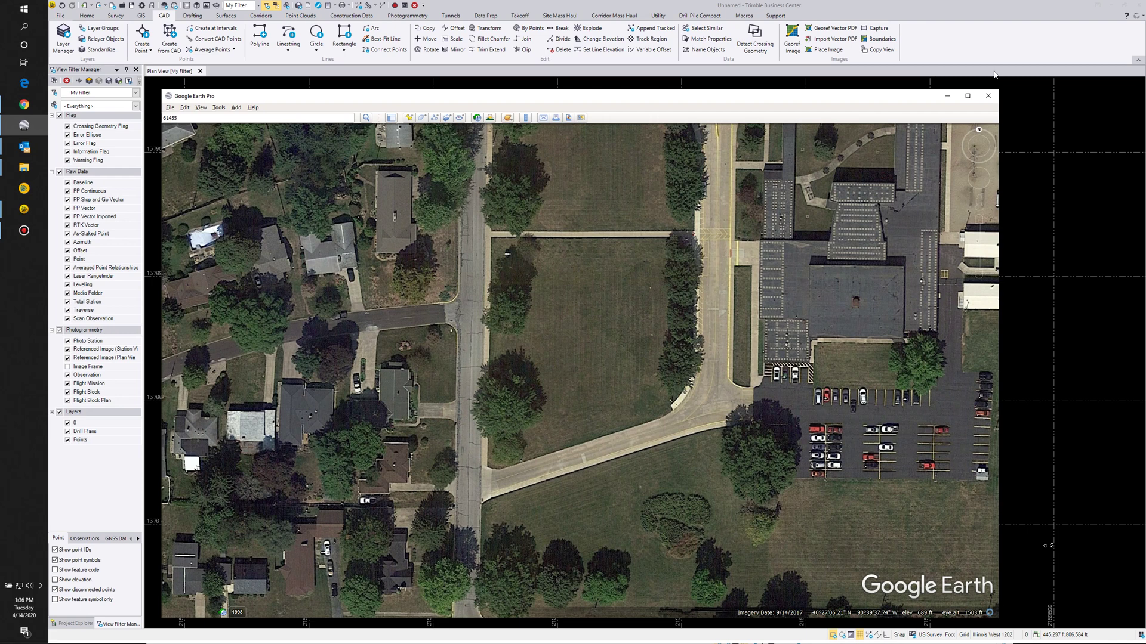
left_click(967, 95)
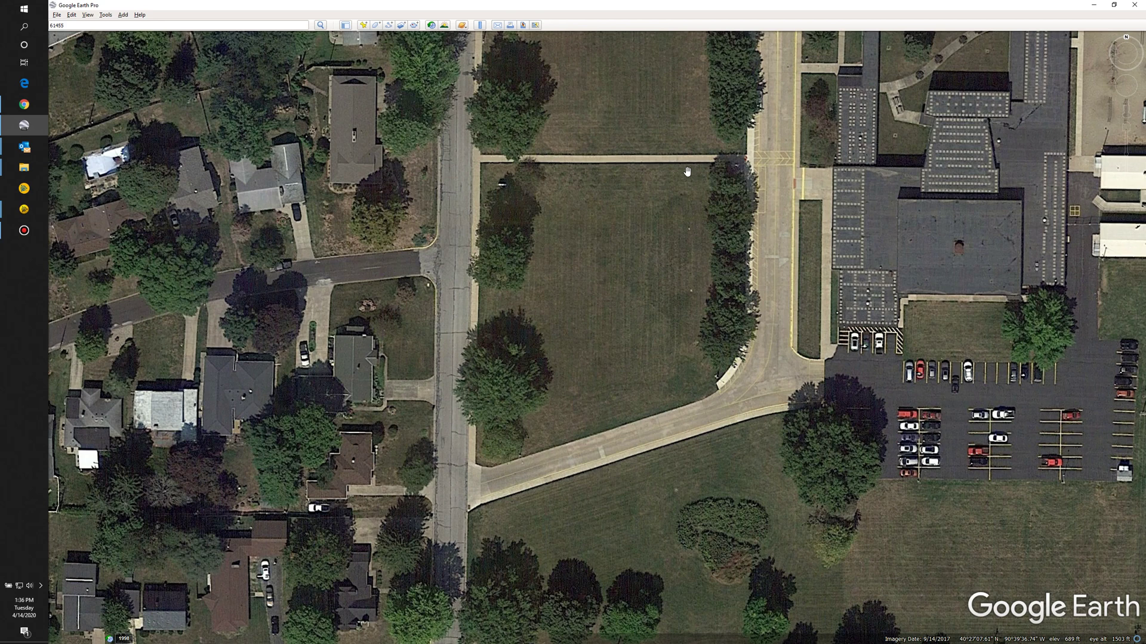
Step: Launch Snipping Tool and capture the full aerial map area
key("super")
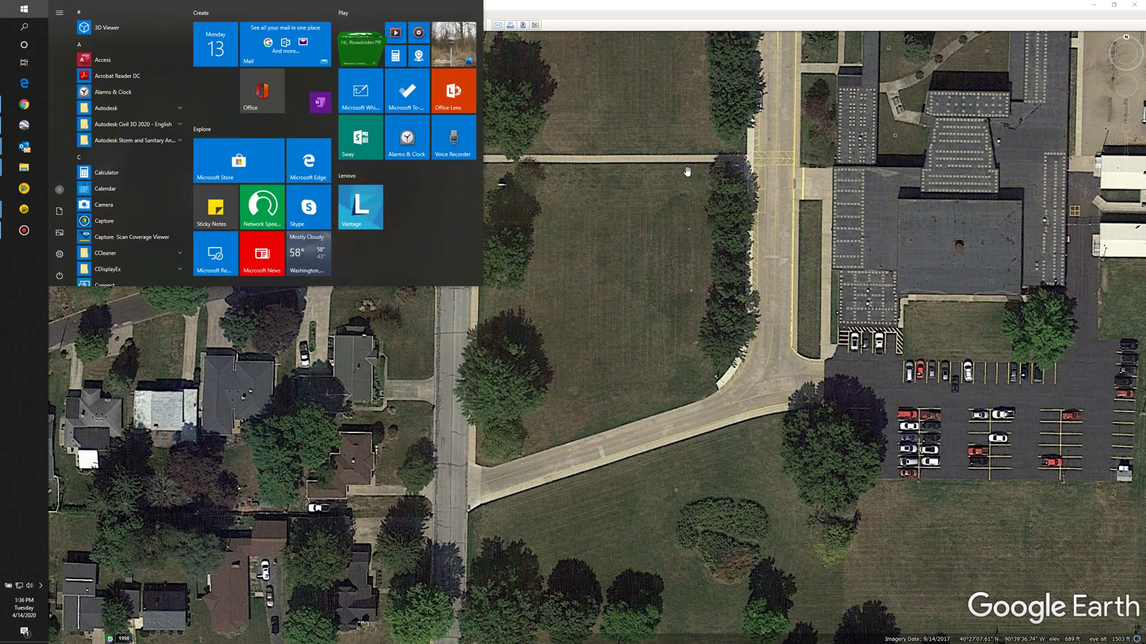
type("snip")
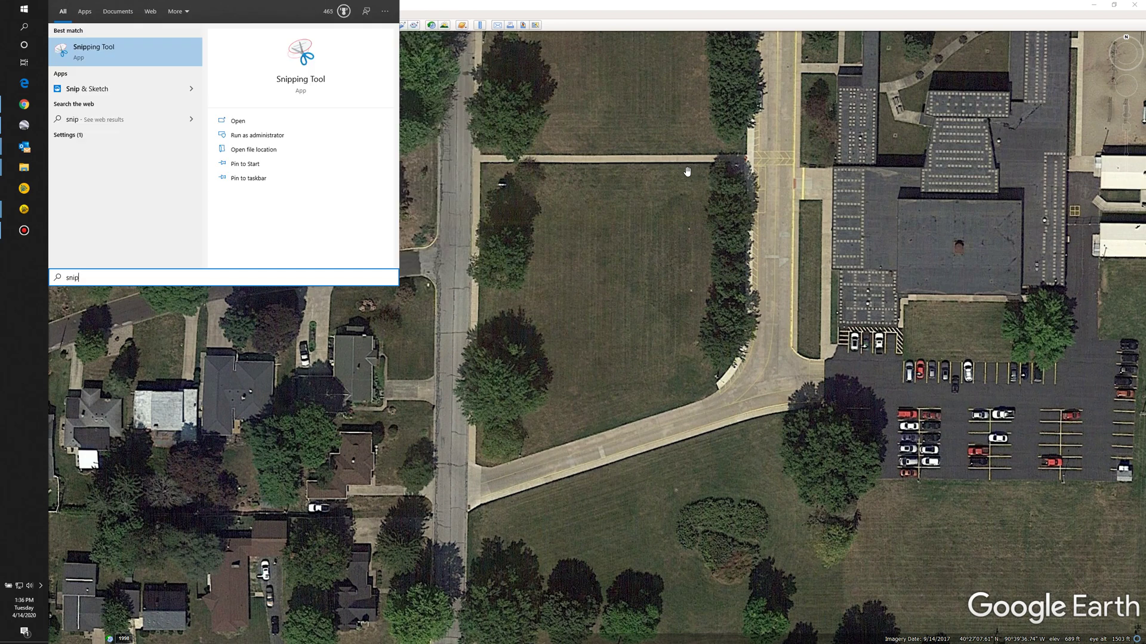
key("Return")
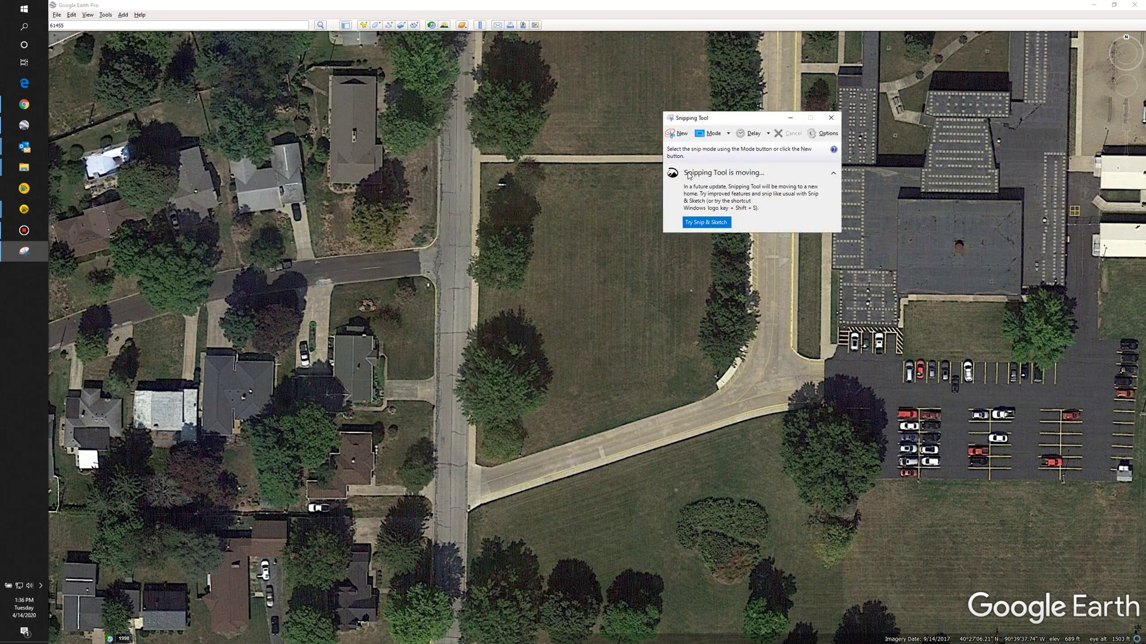
left_click(678, 133)
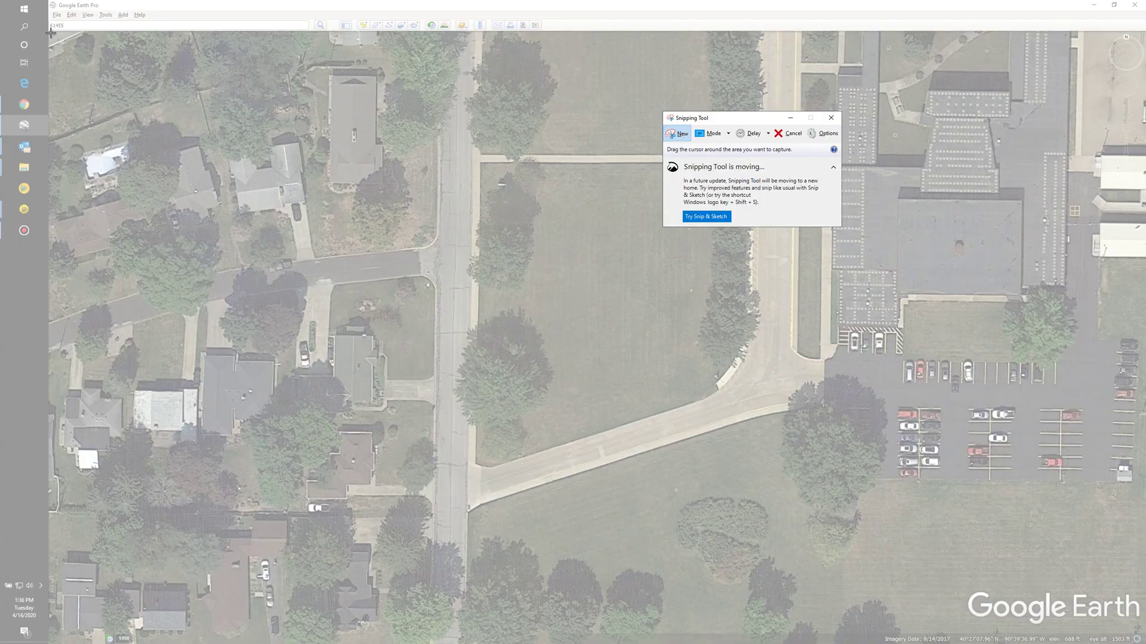
left_click_drag(50, 32, 1138, 629)
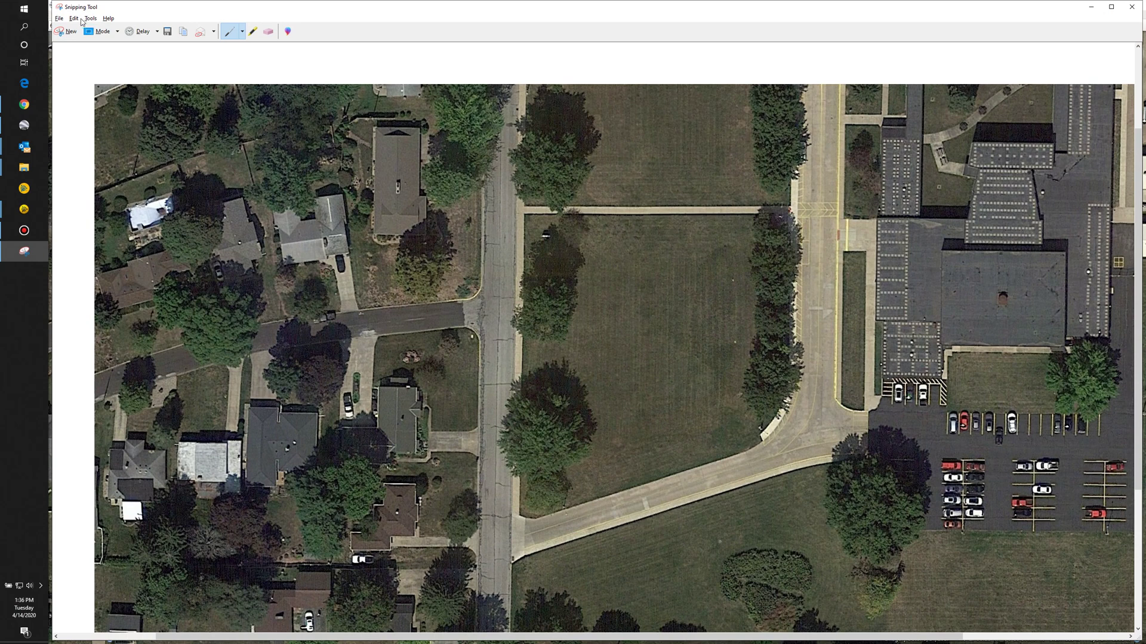
Step: Save the snip to the Desktop as JPEG 61455.JPG and close Snipping Tool
left_click(62, 18)
left_click(73, 45)
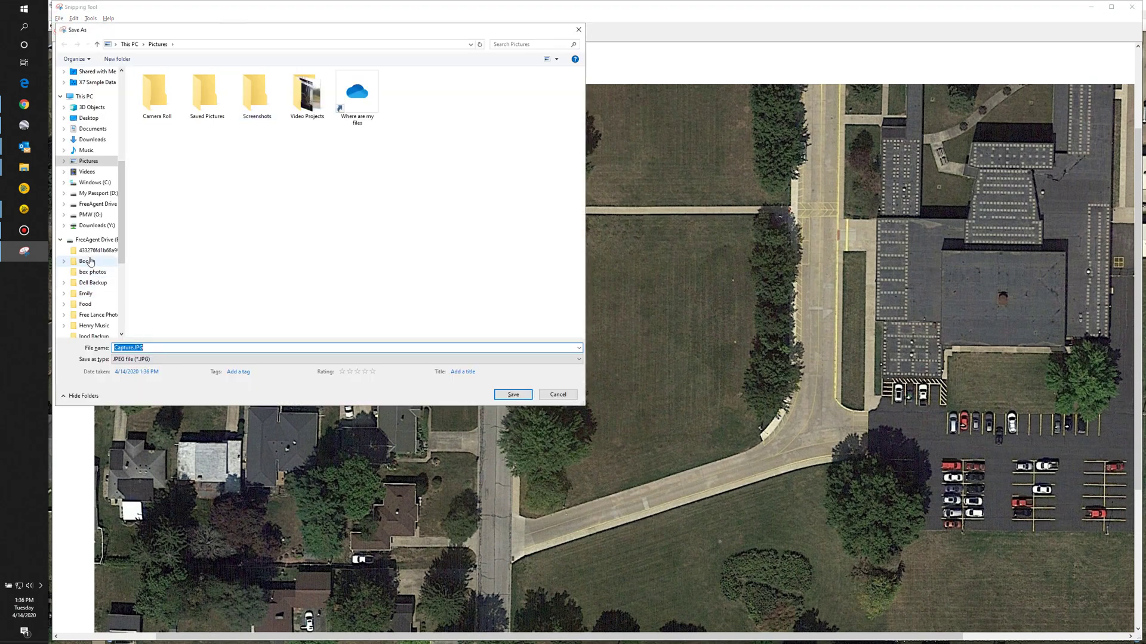
left_click(88, 118)
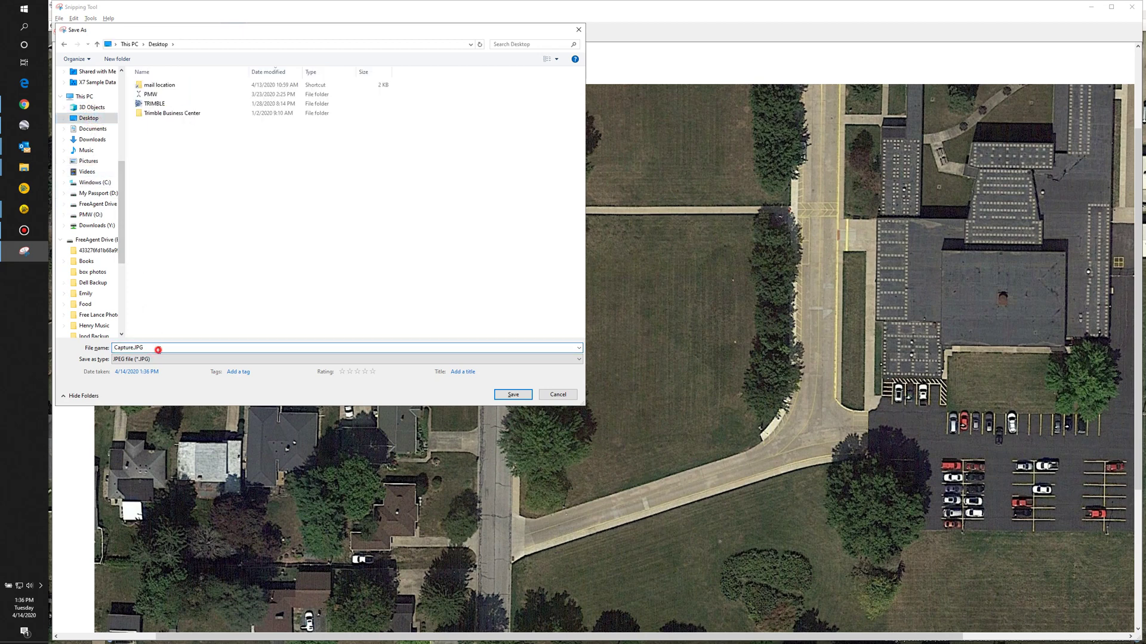
left_click_drag(156, 350, 109, 351)
key("Return")
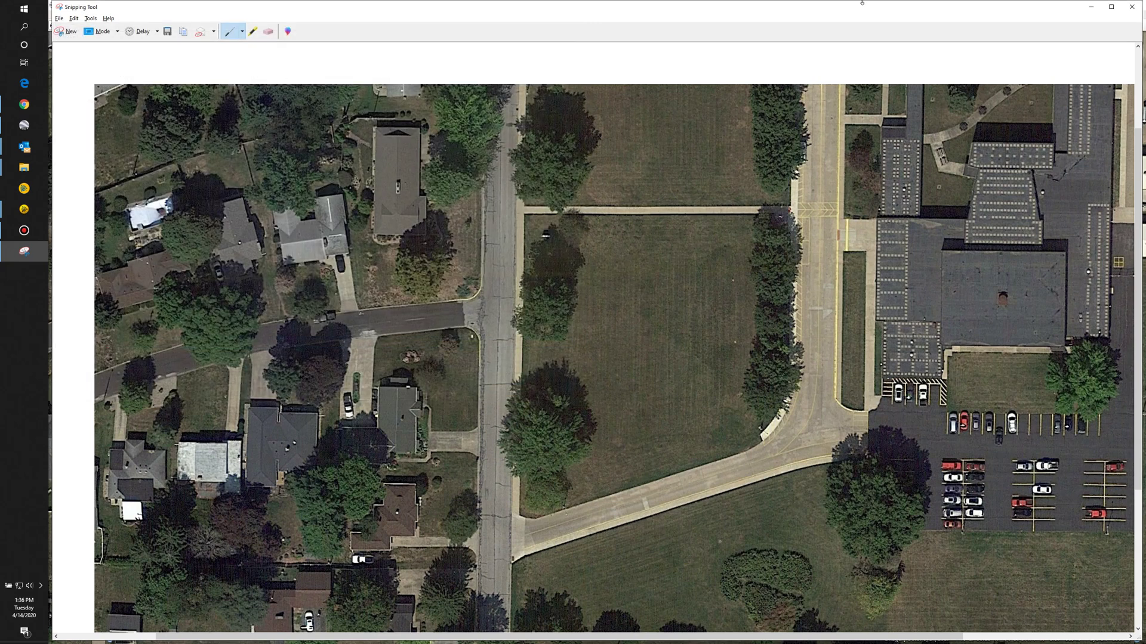
left_click(1132, 6)
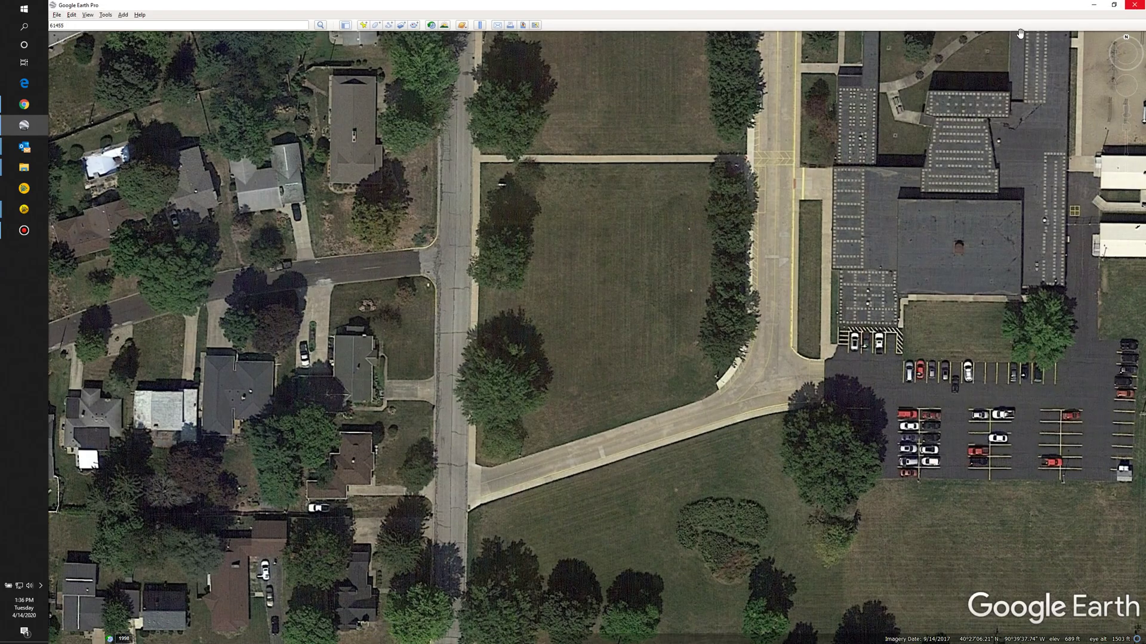
Step: Drag 61455.JPG from the Desktop into TBC's plan view, close Place Image, and maximize TBC
left_click(1093, 5)
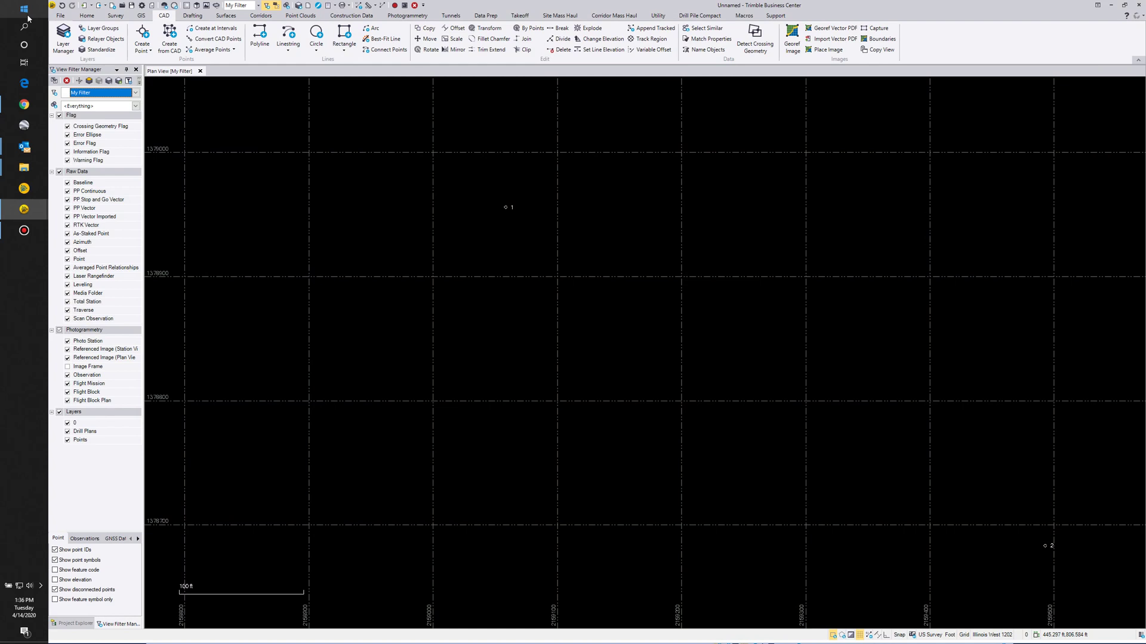
double_click(582, 3)
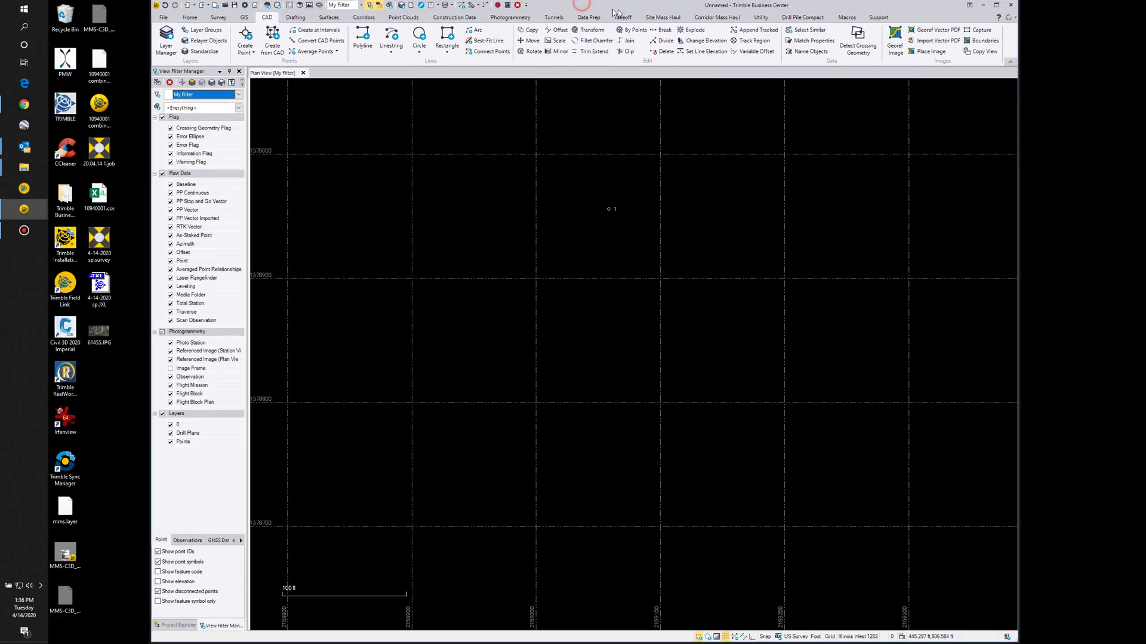
left_click_drag(98, 332, 467, 296)
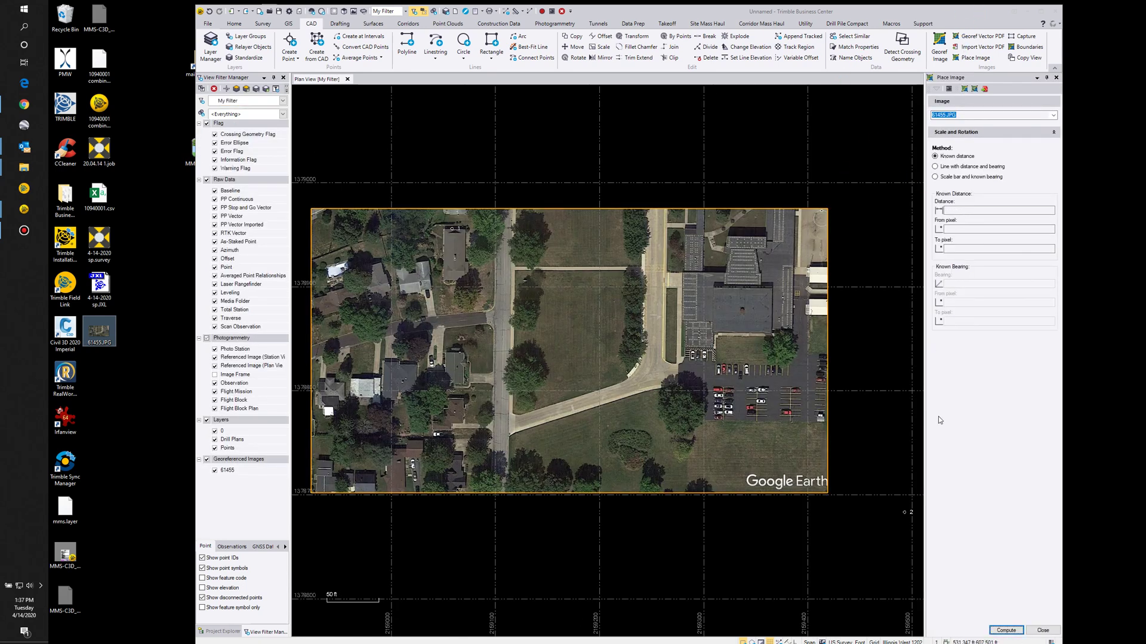
left_click(1040, 631)
left_click(1041, 11)
Step: Start georeferencing image 61455.JPG and tie control point A at the sidewalk corner to point 1
left_click(77, 624)
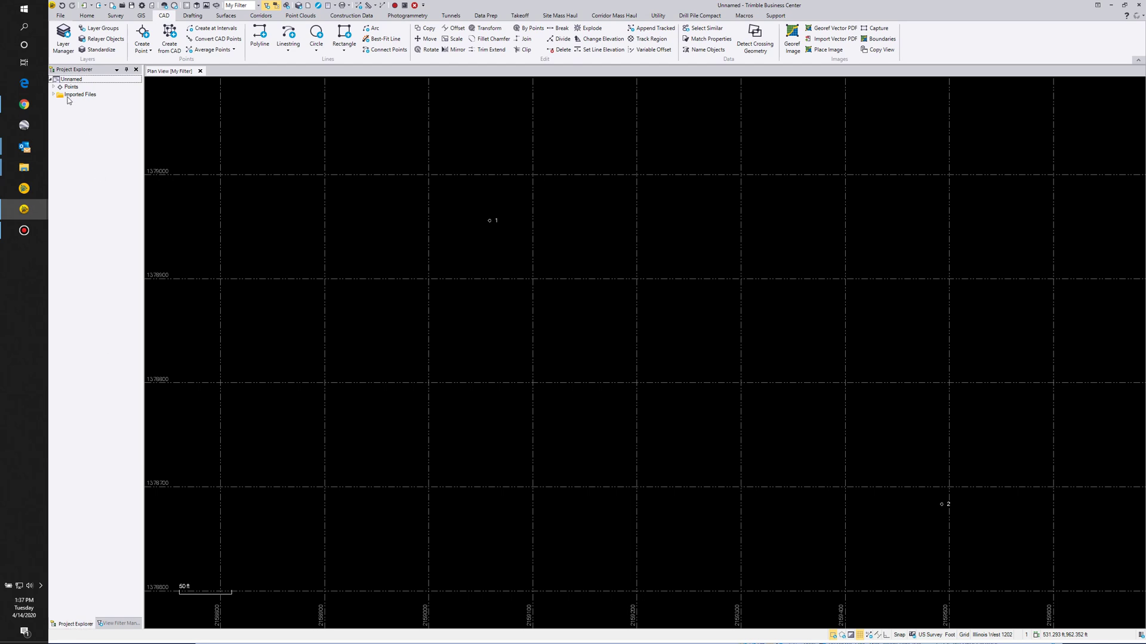
left_click(55, 95)
right_click(79, 103)
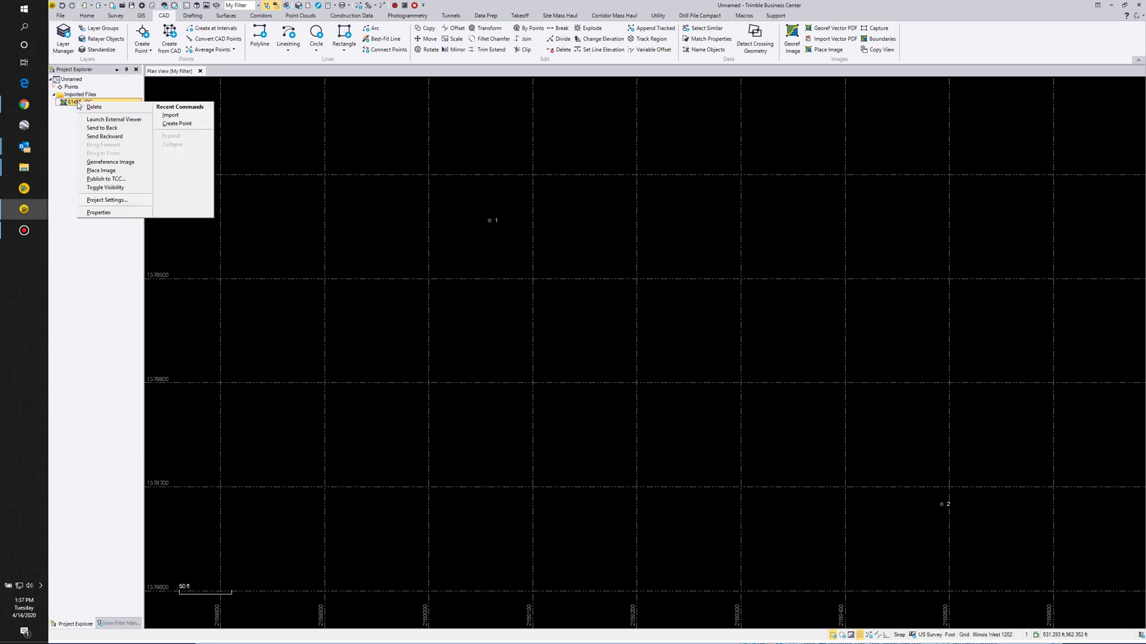
left_click(111, 162)
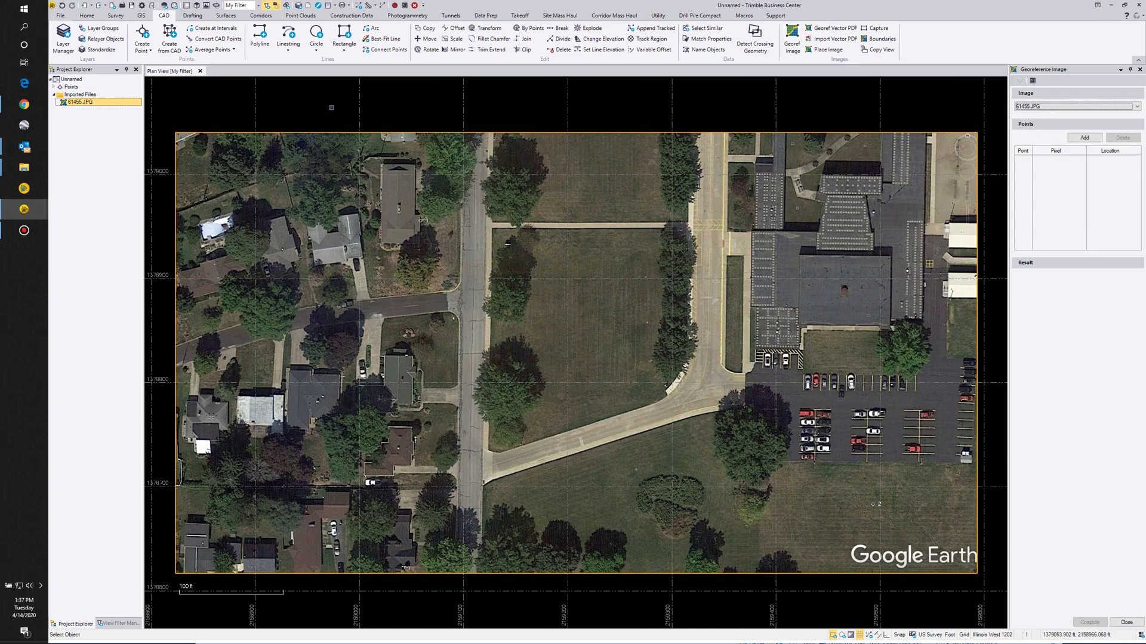
left_click(1081, 138)
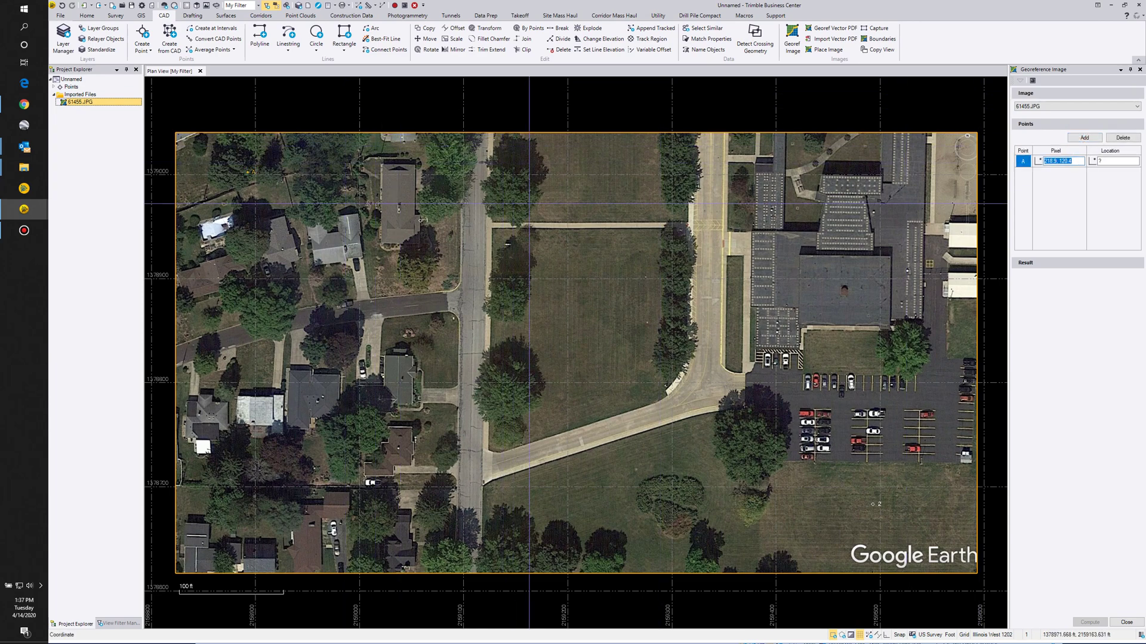
scroll(421, 220, "up", 5)
scroll(488, 229, "up", 2)
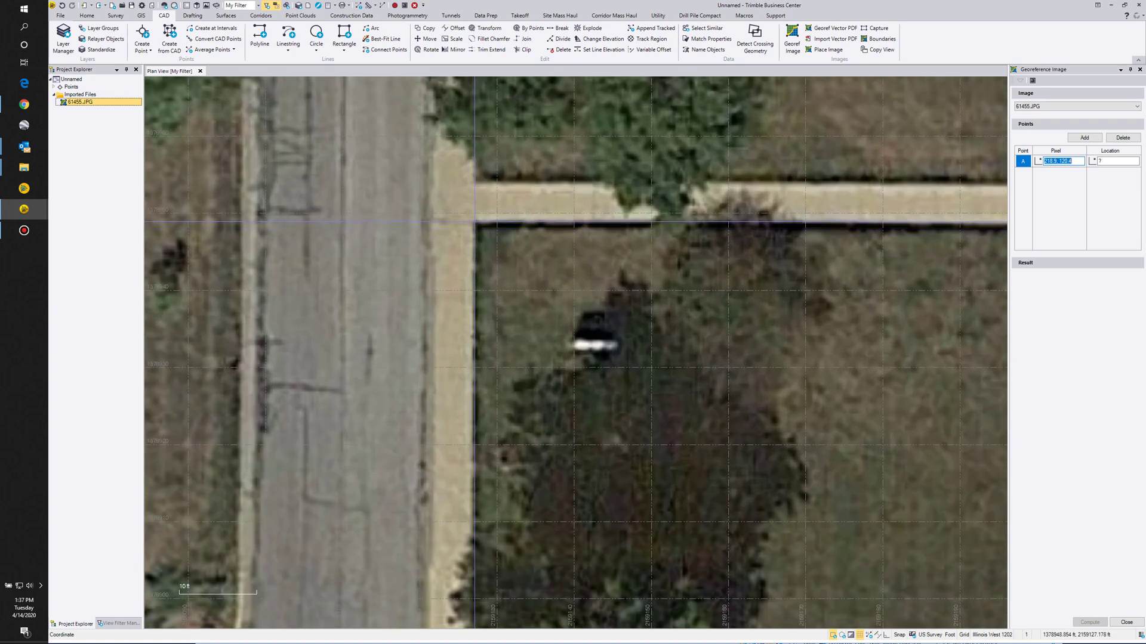
left_click(476, 223)
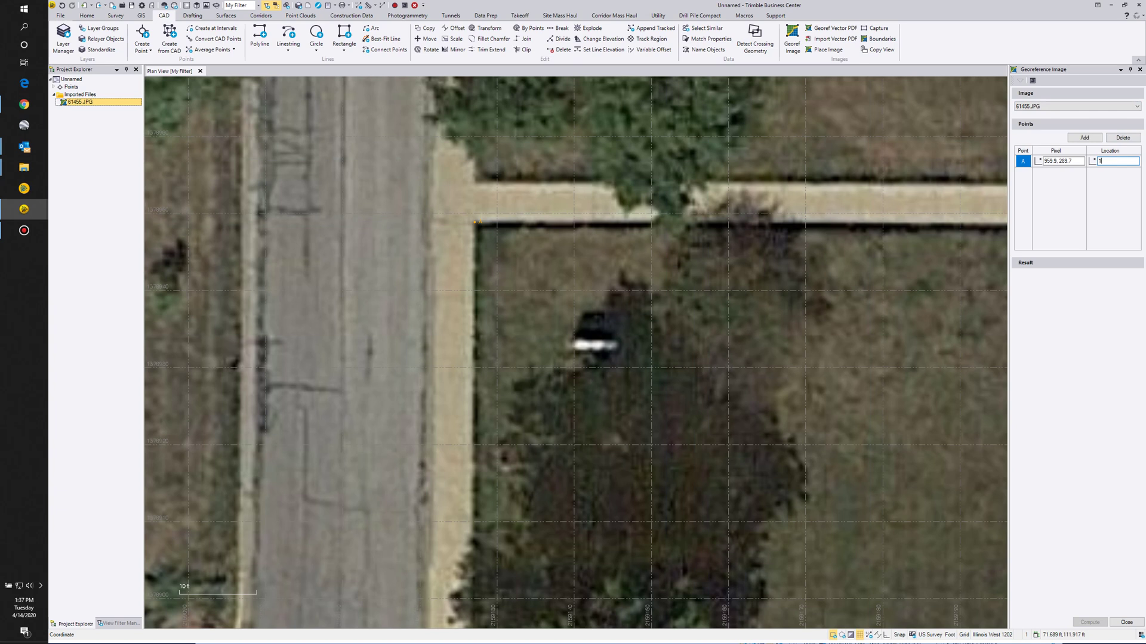
key("ctrl+v")
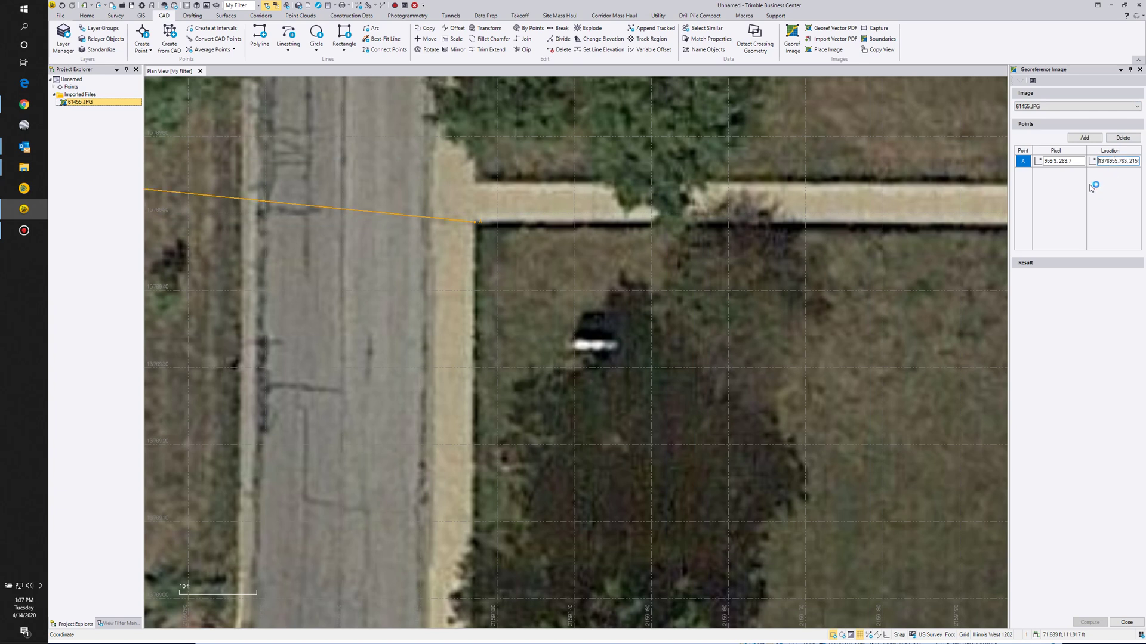
Step: Tie control point B at a parking stripe end to point 2 and close georeferencing
left_click(1086, 138)
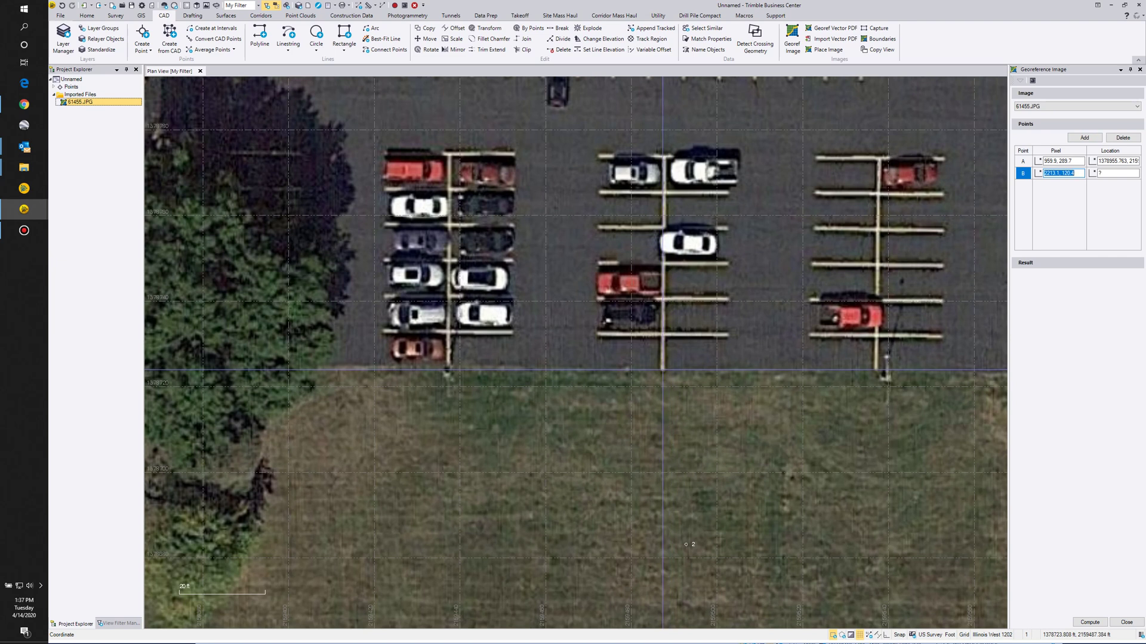
left_click(663, 370)
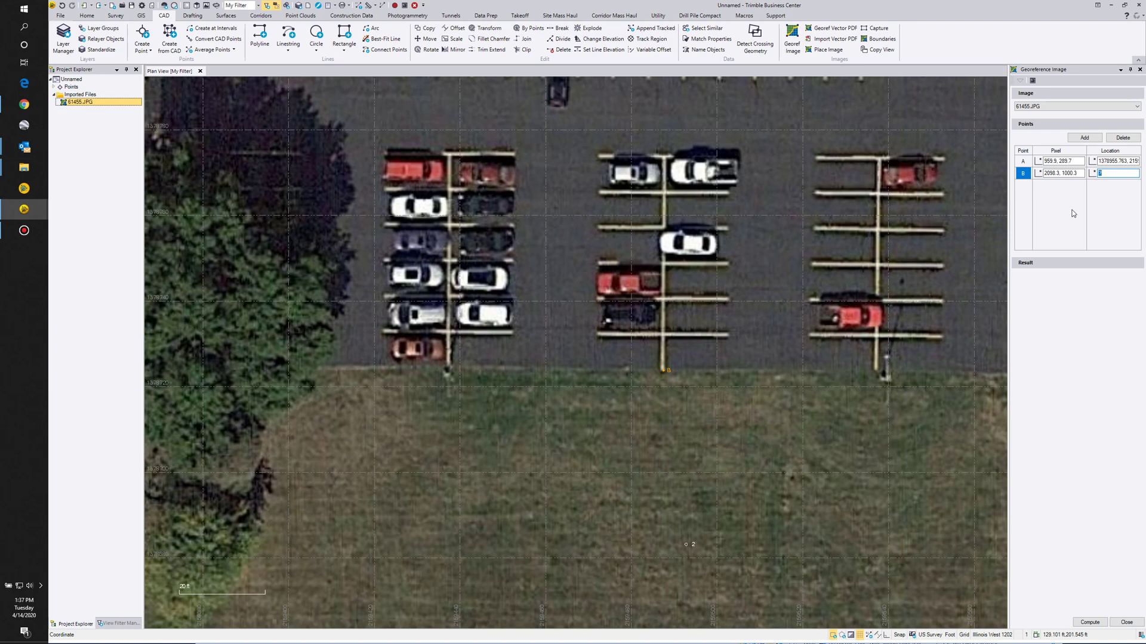
type("2")
key("Return")
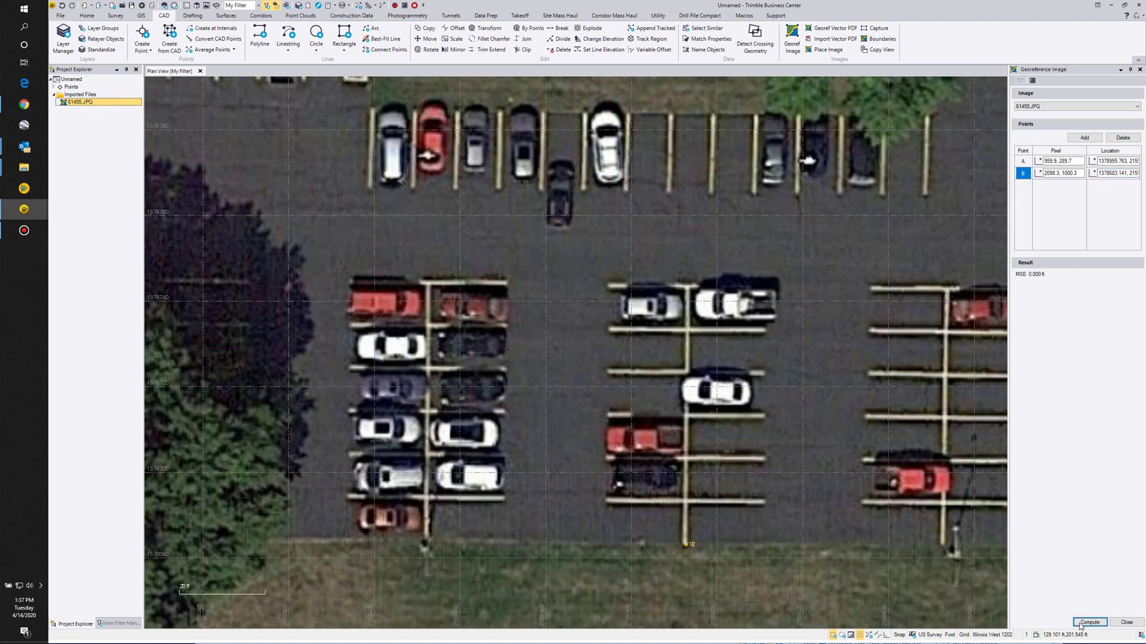
left_click(1124, 622)
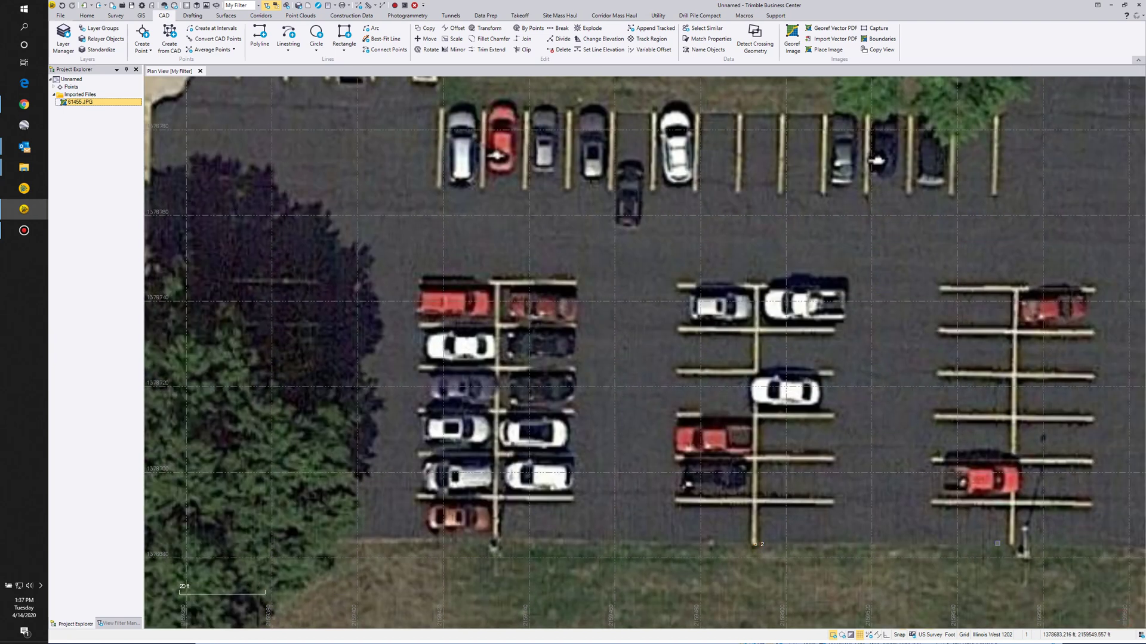
Step: Zoom out, clear the selection, zoom to extents on the aerial image, and show the View Filter list
scroll(751, 506, "down", 3)
scroll(715, 474, "down", 5)
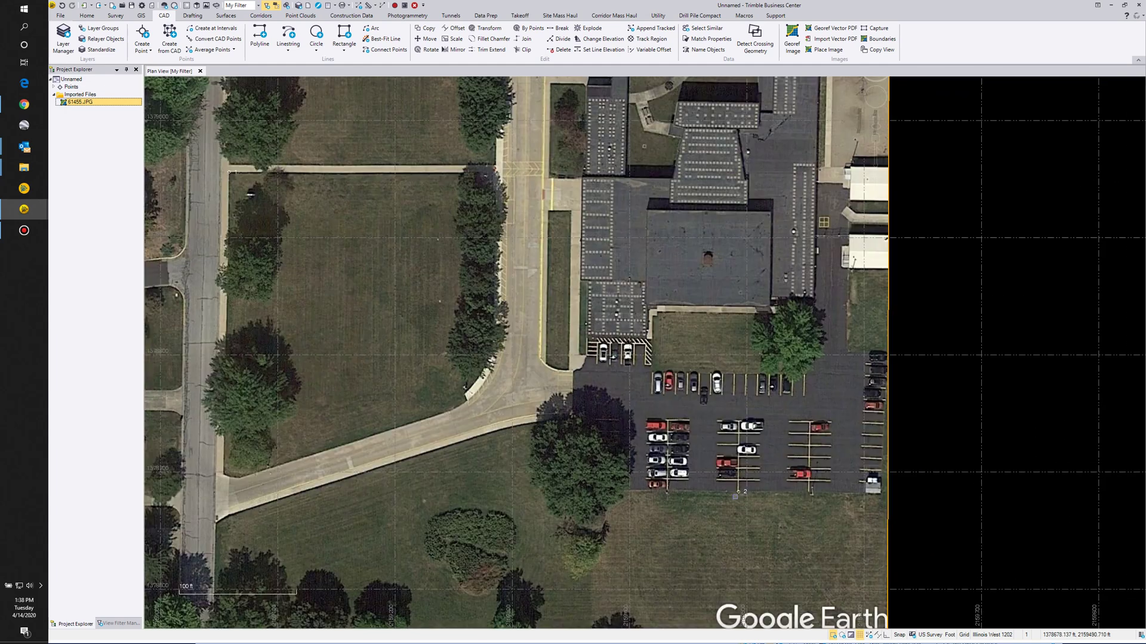
scroll(251, 293, "down", 2)
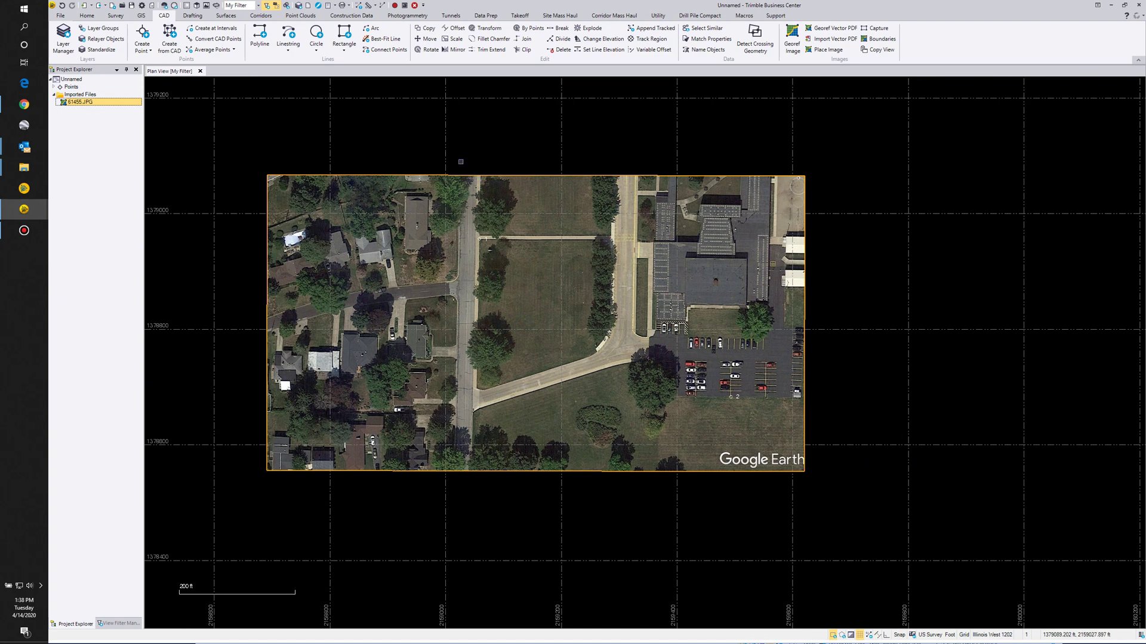
left_click_drag(461, 161, 792, 453)
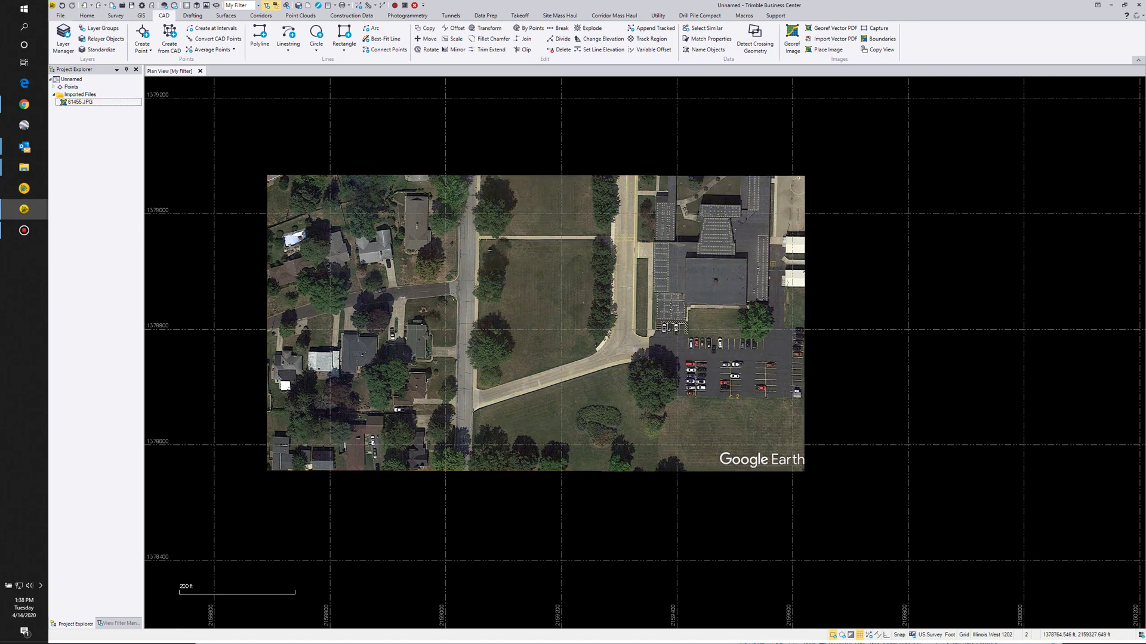
right_click(627, 346)
left_click(644, 389)
middle_click(446, 145)
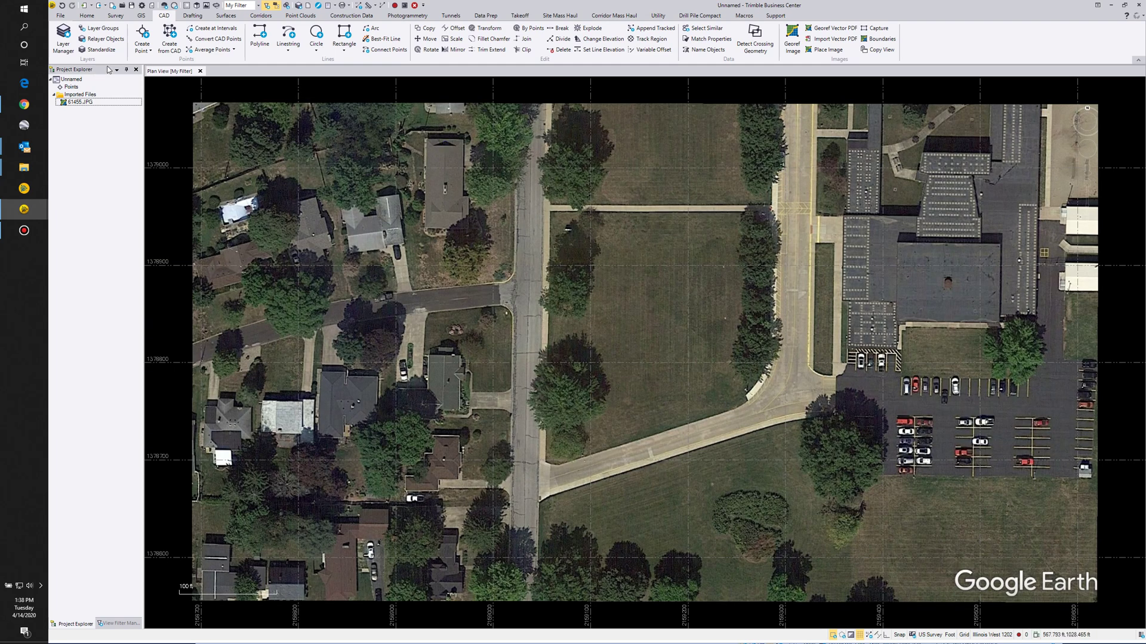
left_click(136, 70)
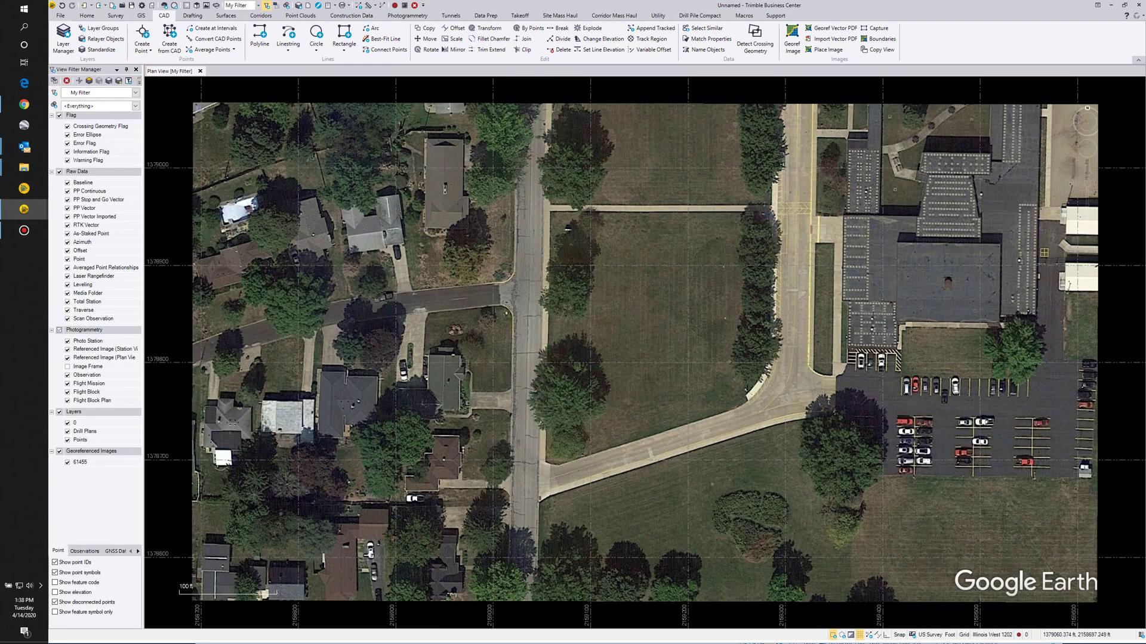
Step: Hide the View Filter pane, nudge the aerial image, and turn off the plan-view gridlines
left_click(136, 69)
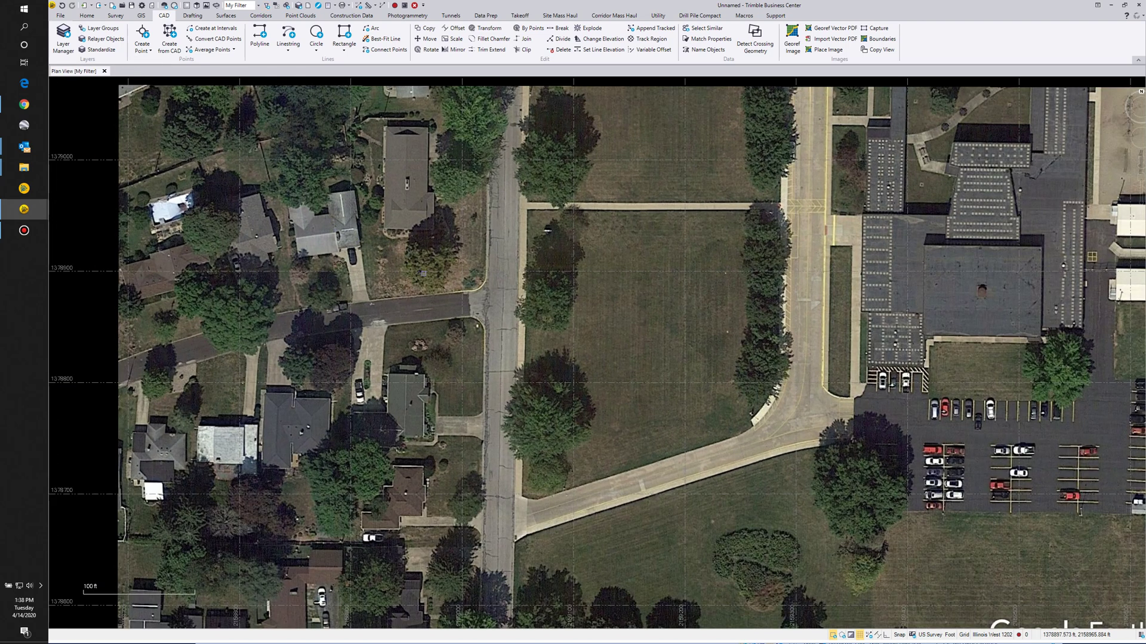
left_click_drag(453, 274, 418, 268)
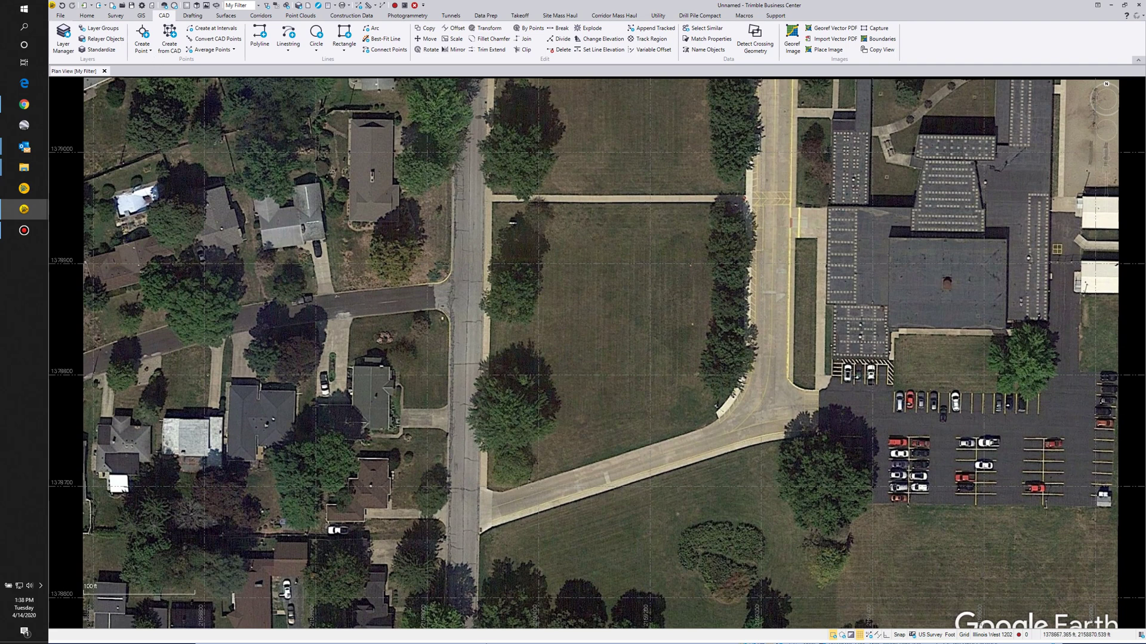
left_click(860, 636)
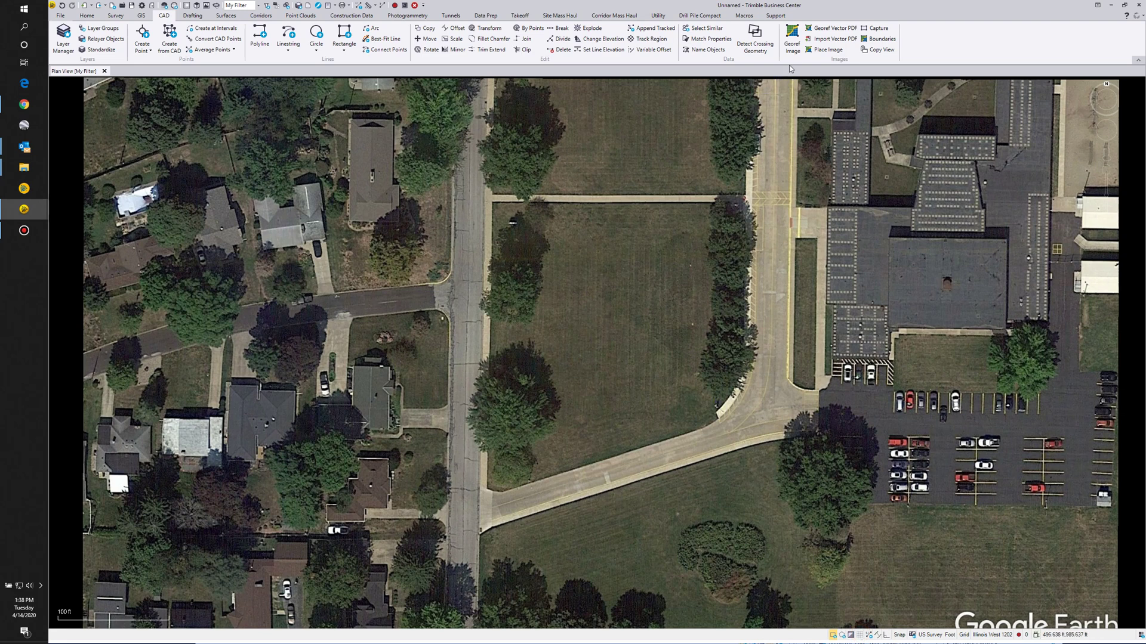
left_click(876, 30)
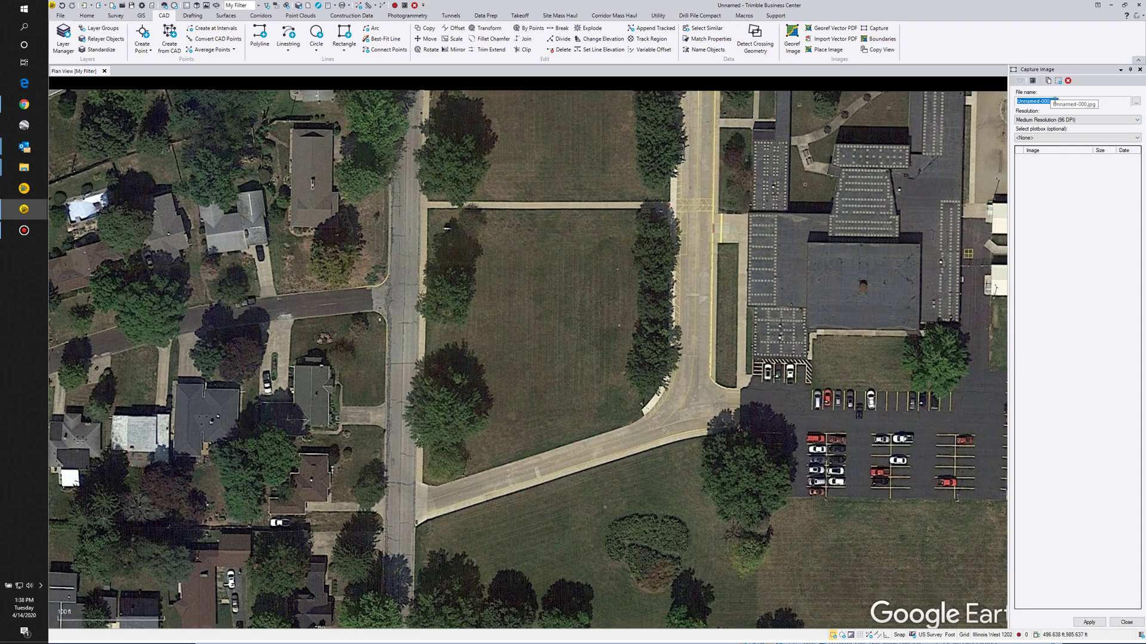
Step: Create a new 'cap demo' folder on the Desktop as the capture save location
left_click(1135, 102)
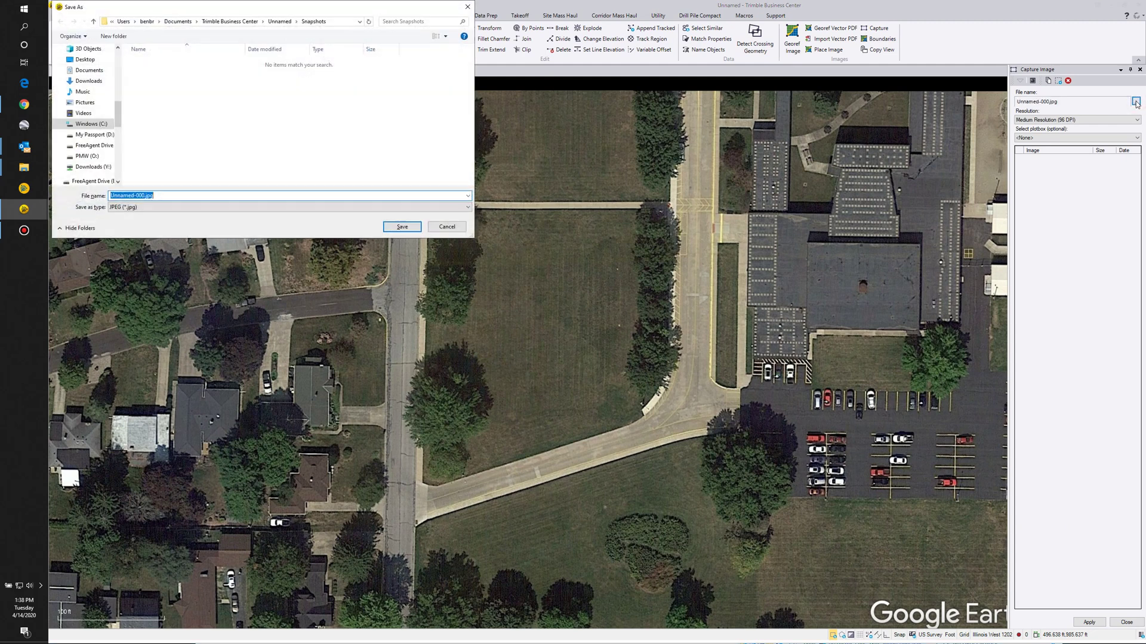
left_click_drag(185, 10, 301, 64)
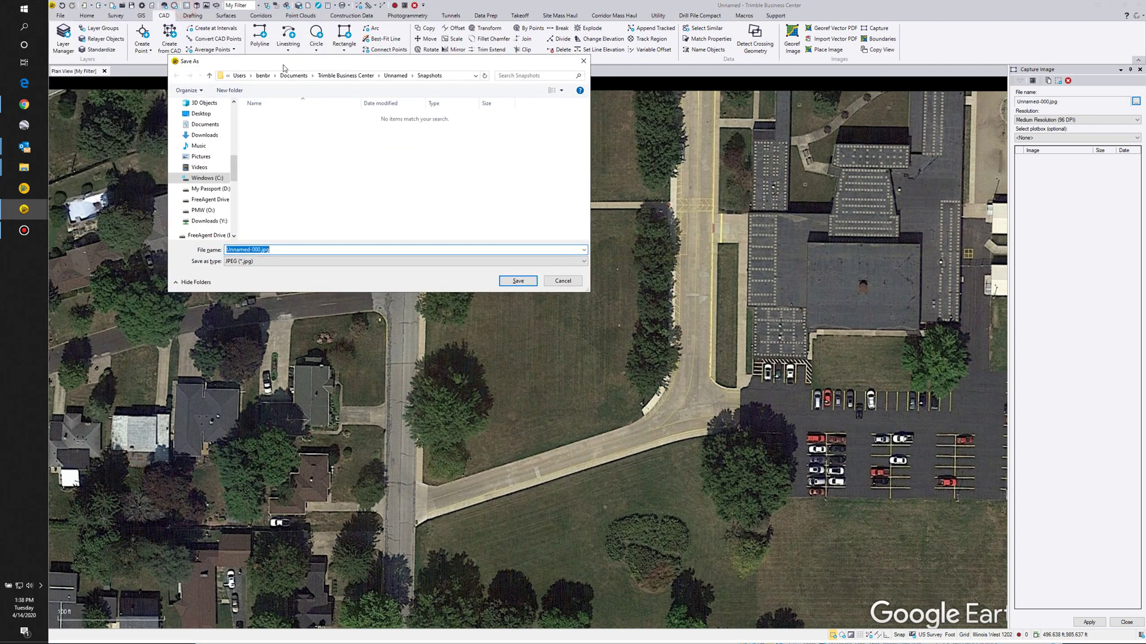
left_click(202, 179)
left_click(208, 115)
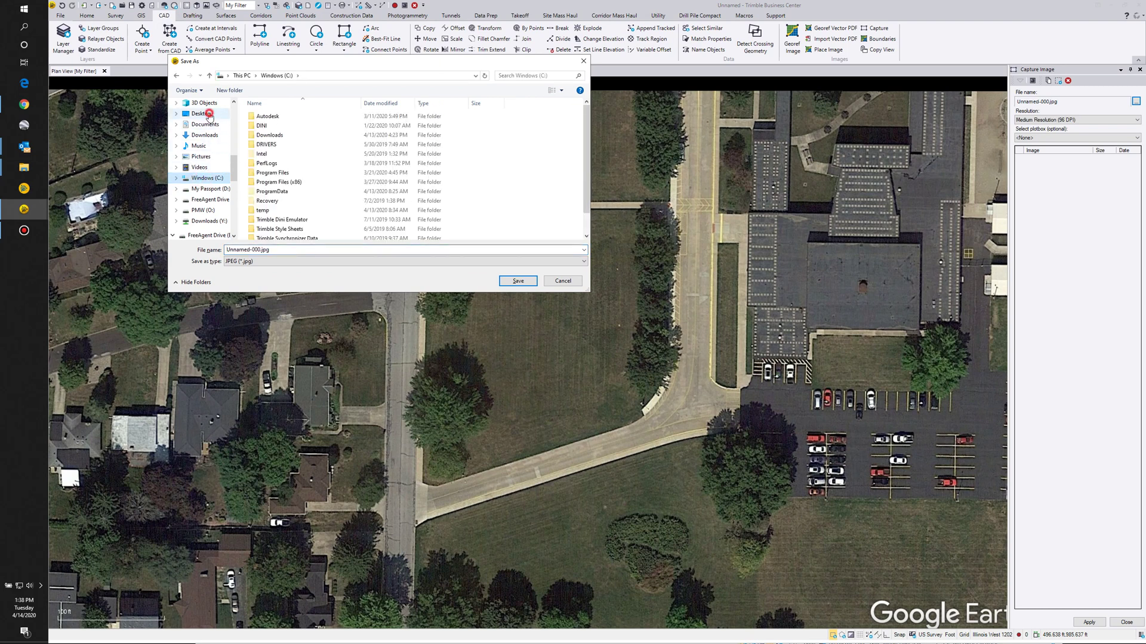
left_click(265, 208)
right_click(269, 206)
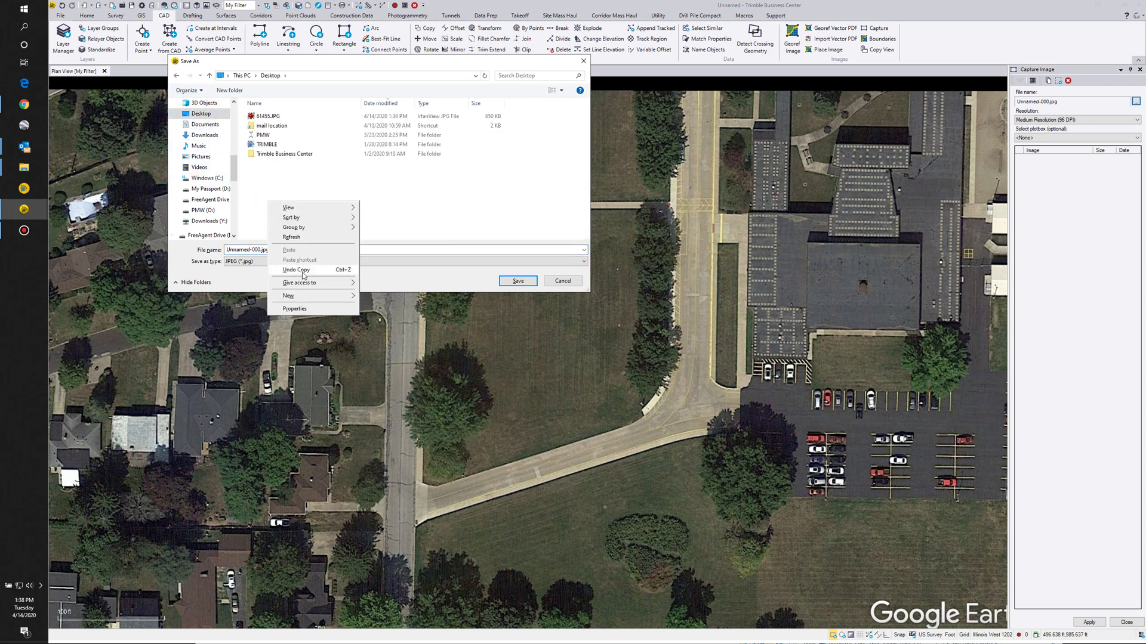
mouse_move(308, 293)
left_click(370, 294)
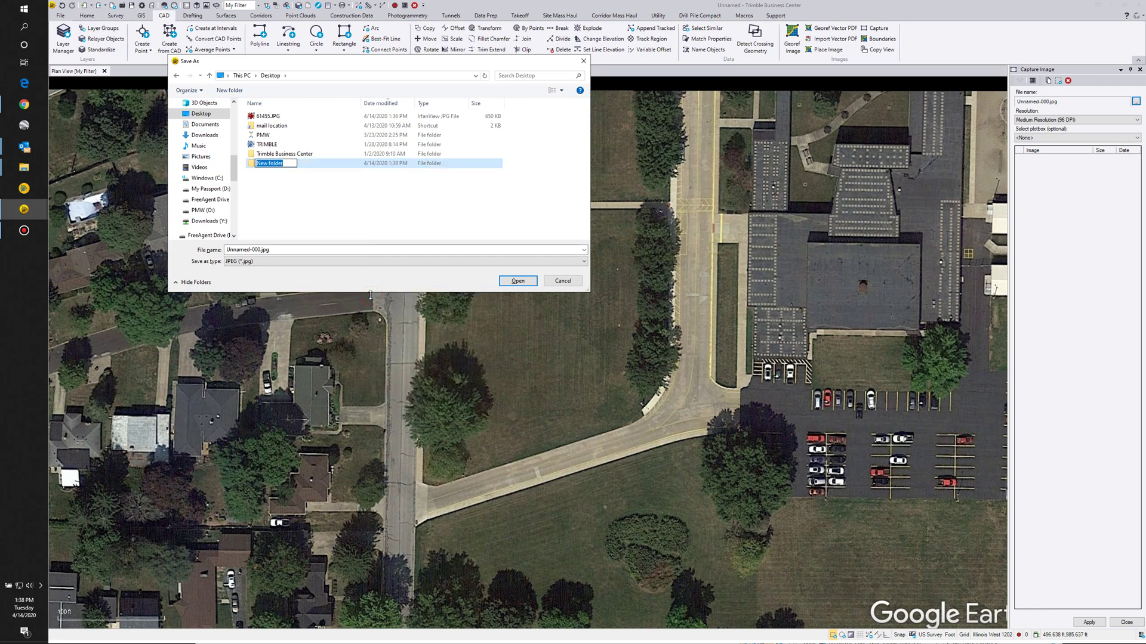
type("cap demo")
key("Return")
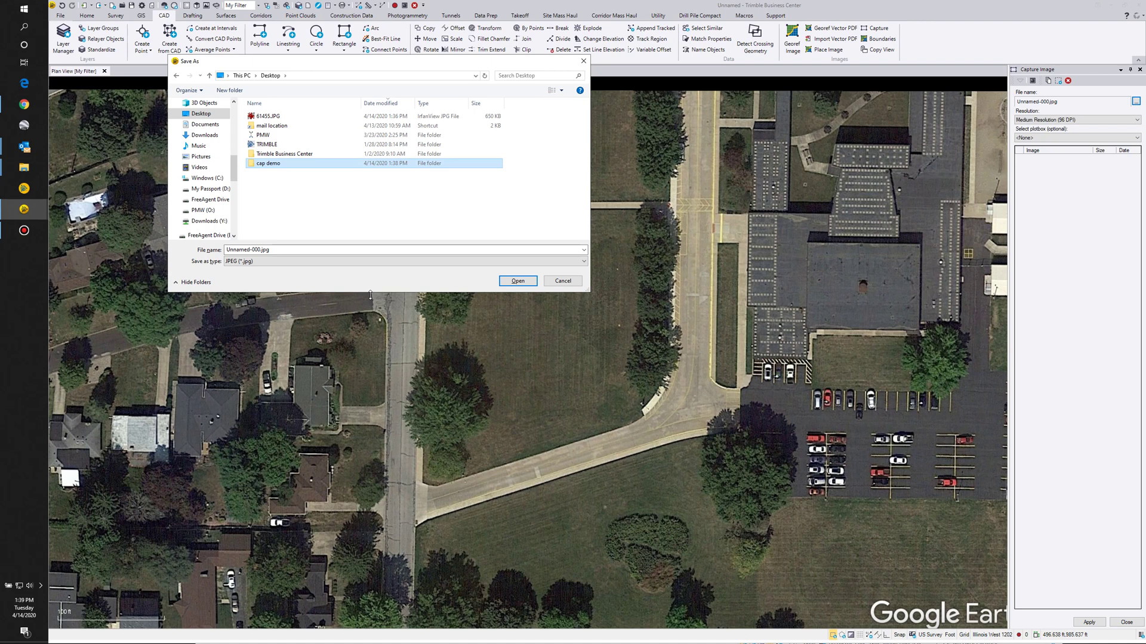
Step: Set the capture file to 61455-000.jpg inside the cap demo folder
double_click(262, 164)
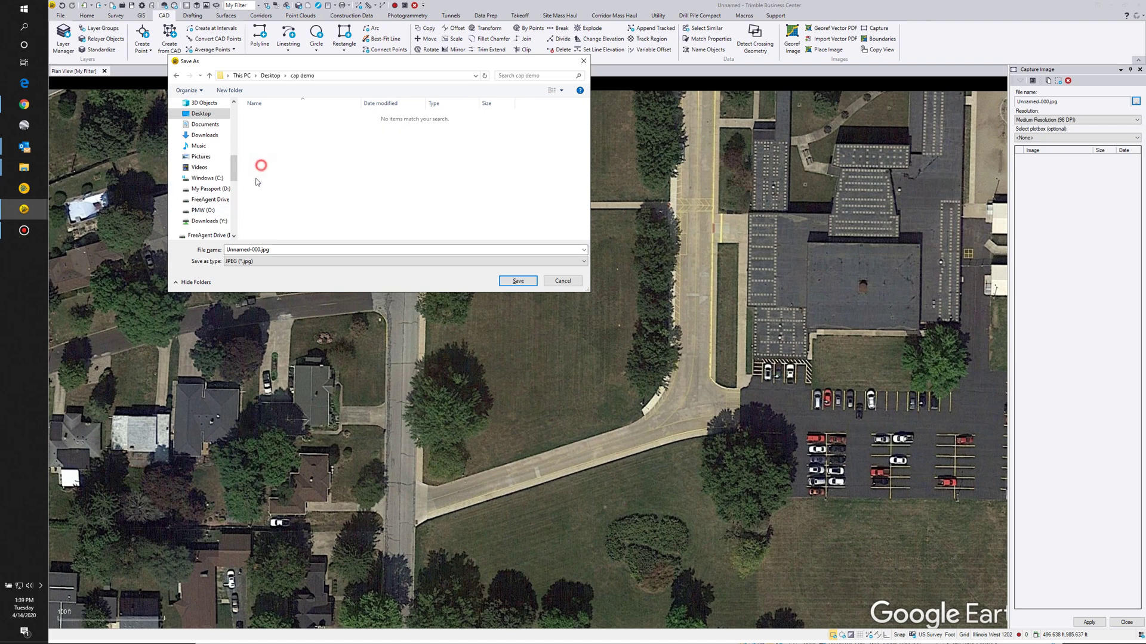
left_click(250, 251)
double_click(250, 250)
type("61455")
left_click(517, 281)
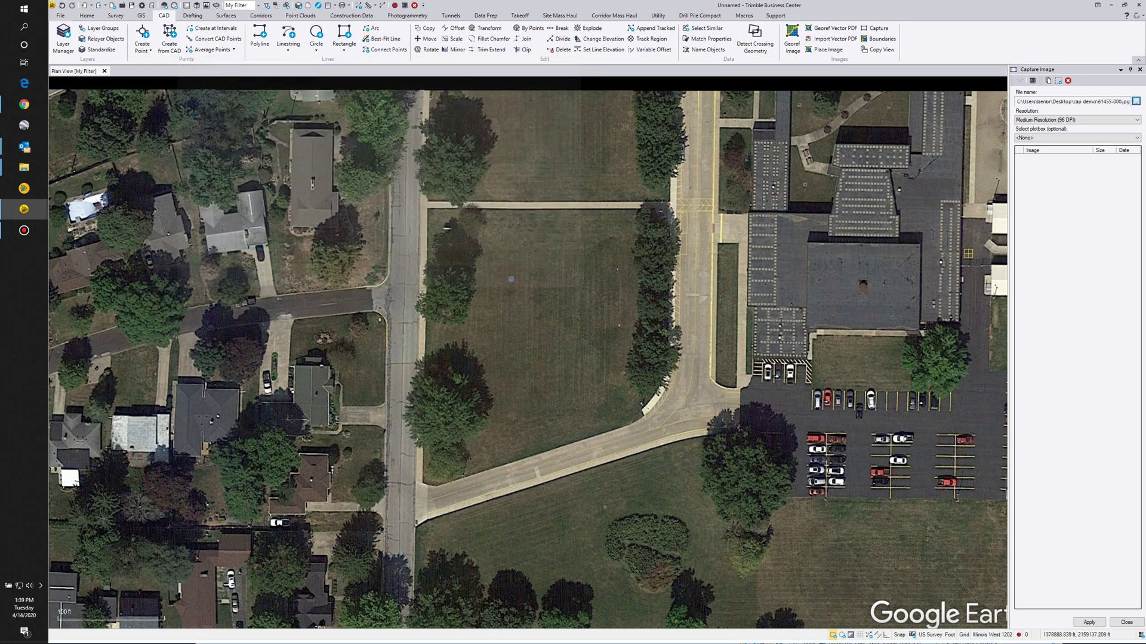
left_click(1079, 120)
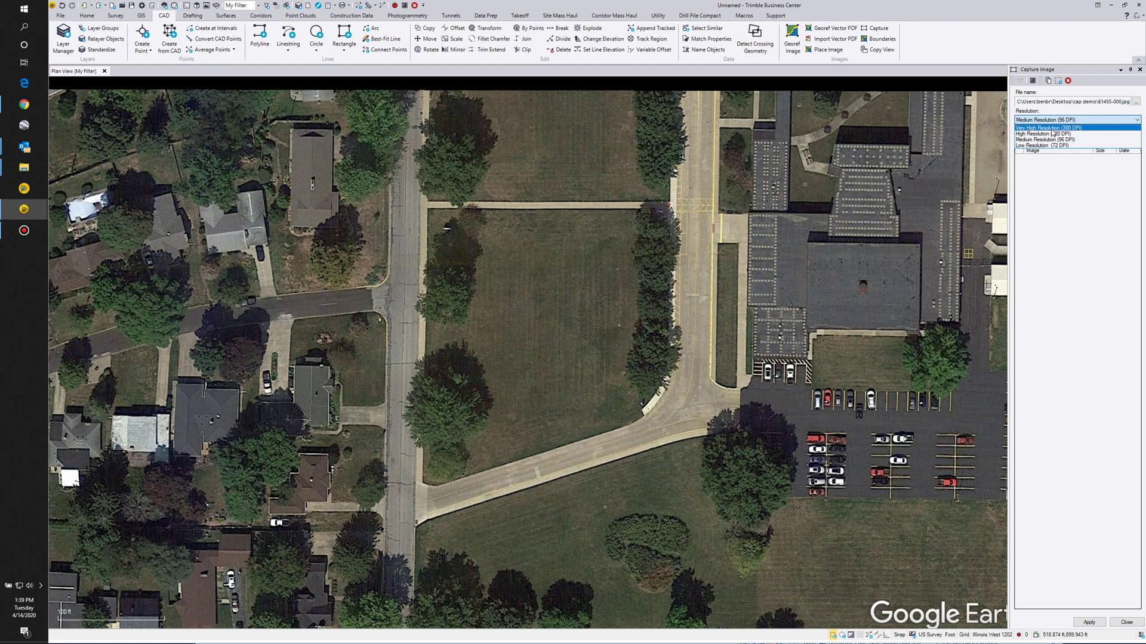
Step: Capture the plan view at Very High Resolution (300 DPI), then close the panel and minimize TBC
left_click(1053, 129)
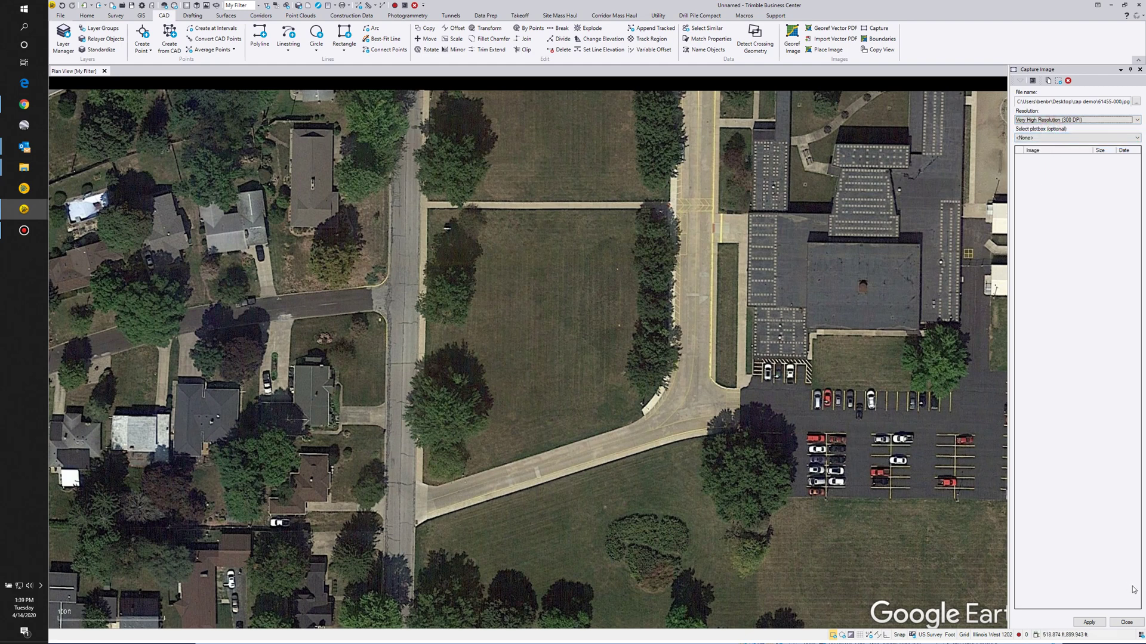
left_click(1096, 625)
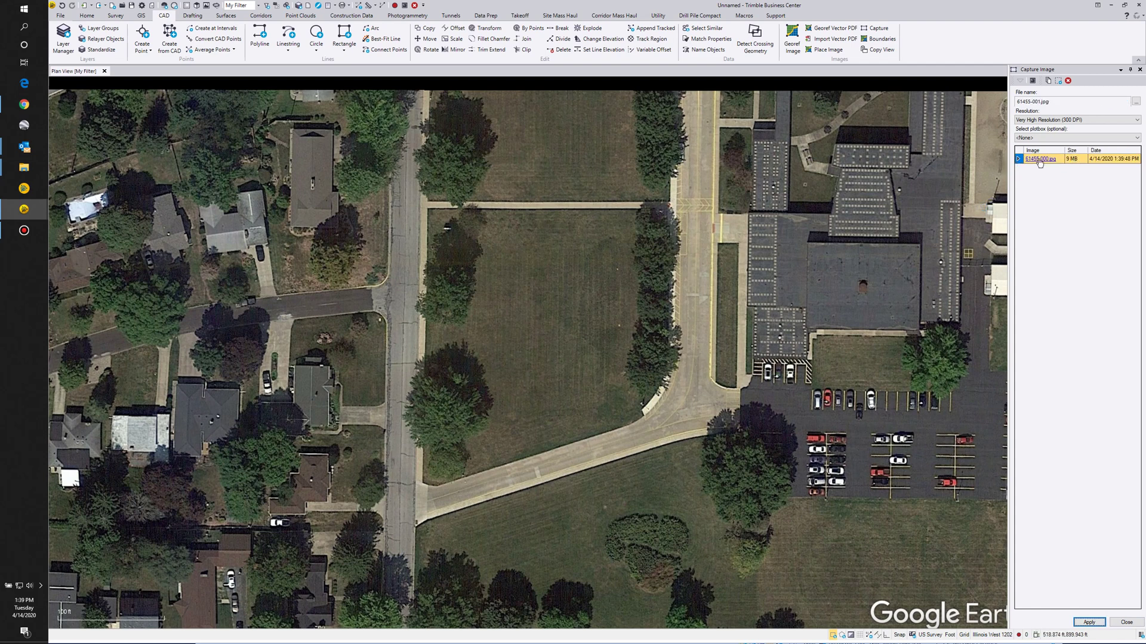
left_click(1126, 622)
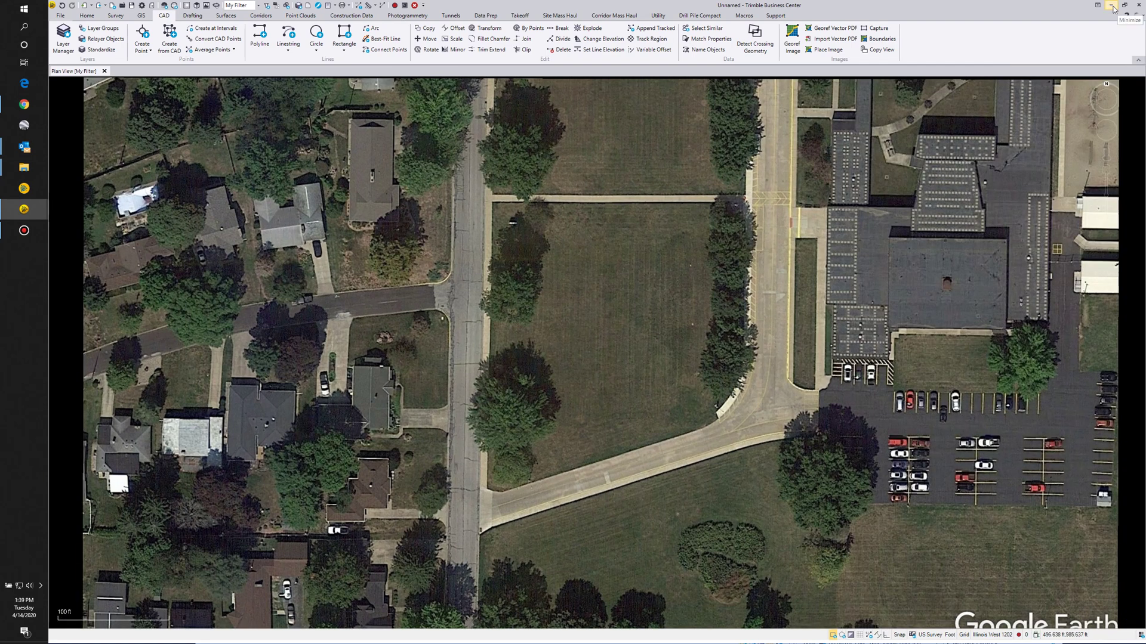
left_click(1113, 7)
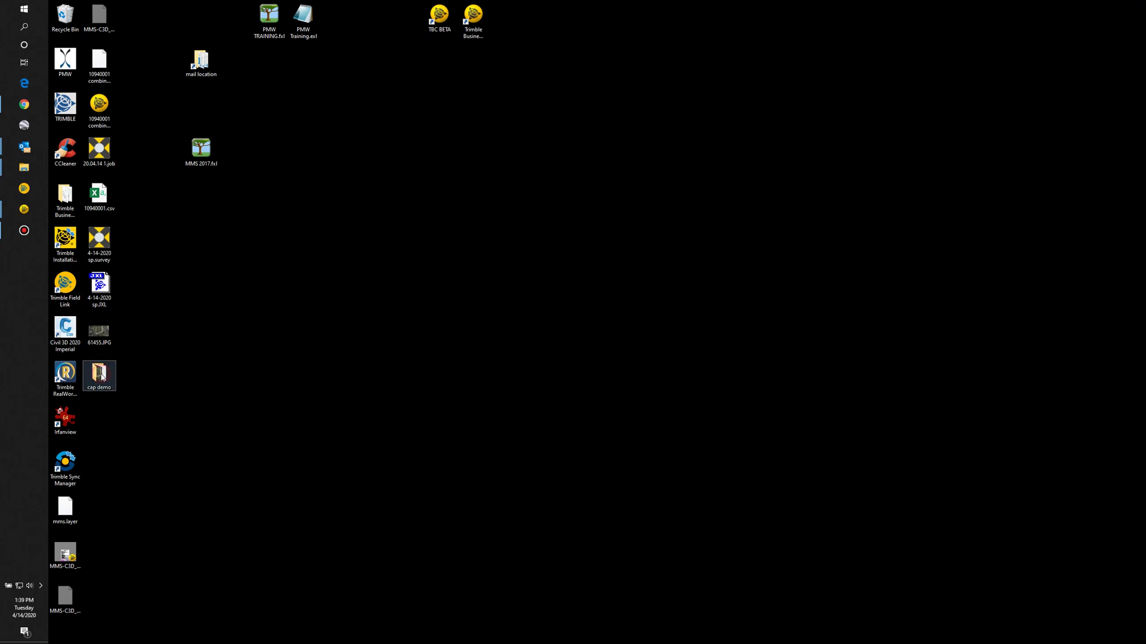
Step: In cap demo, cut 61455-000.jpg together with its 61455-000.jgw world file
double_click(100, 377)
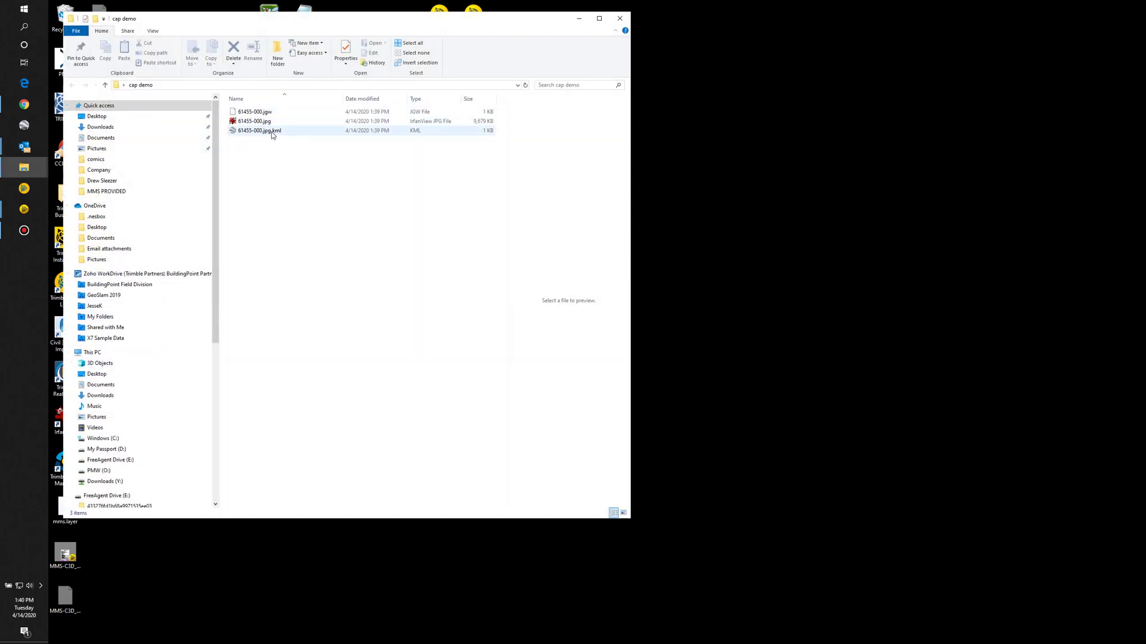
left_click(275, 132)
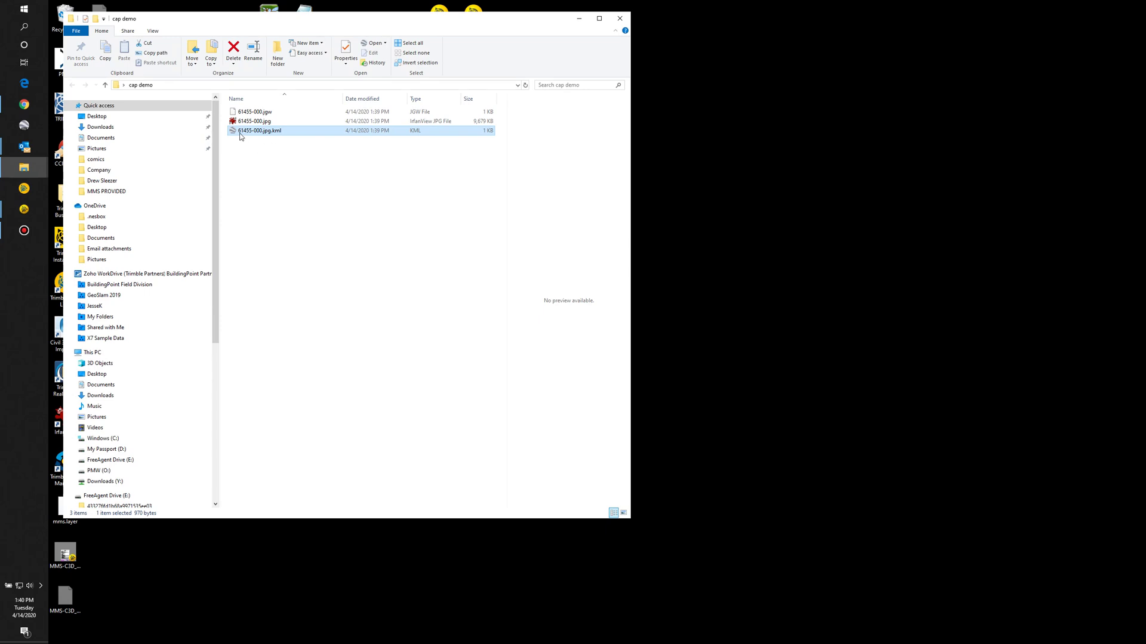
left_click(249, 122)
left_click(256, 112)
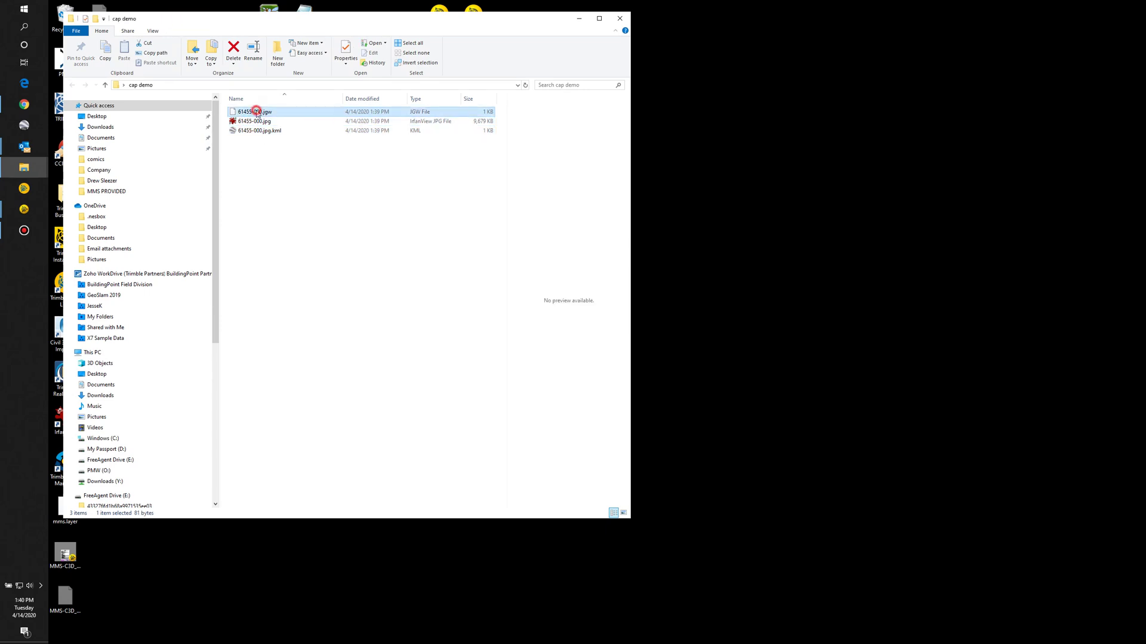
left_click(262, 123)
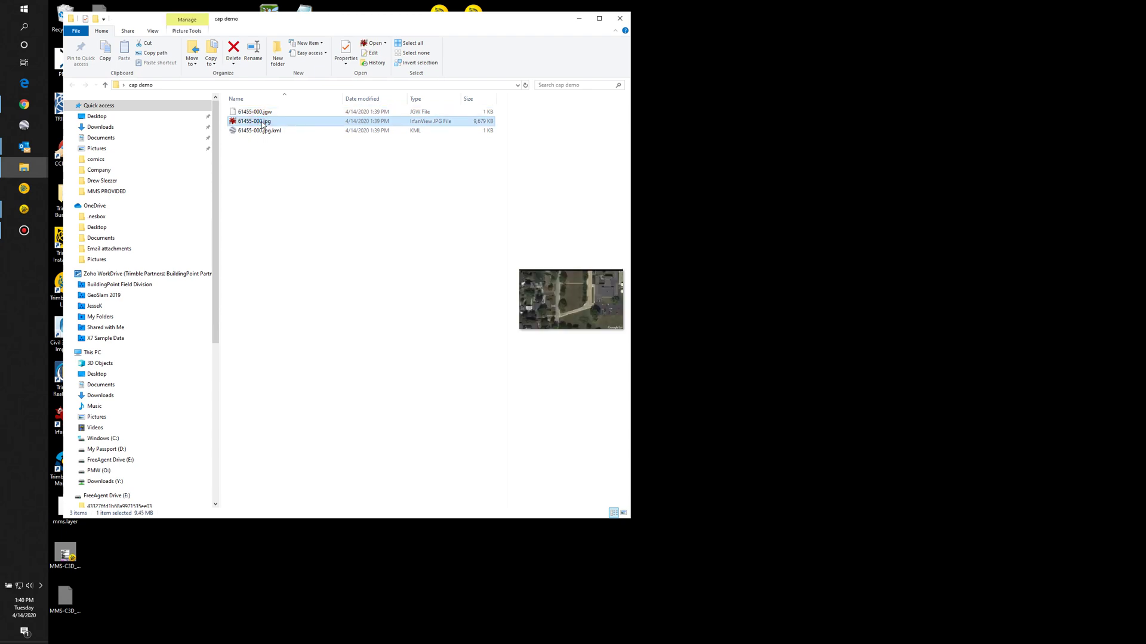
left_click(263, 114, "ctrl")
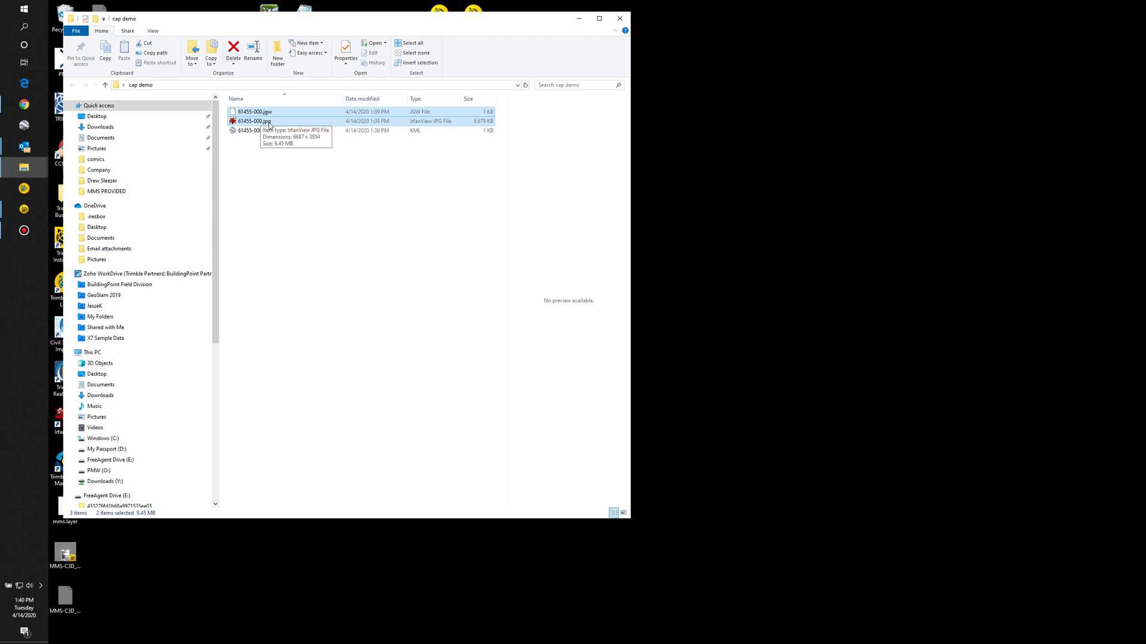
right_click(268, 123)
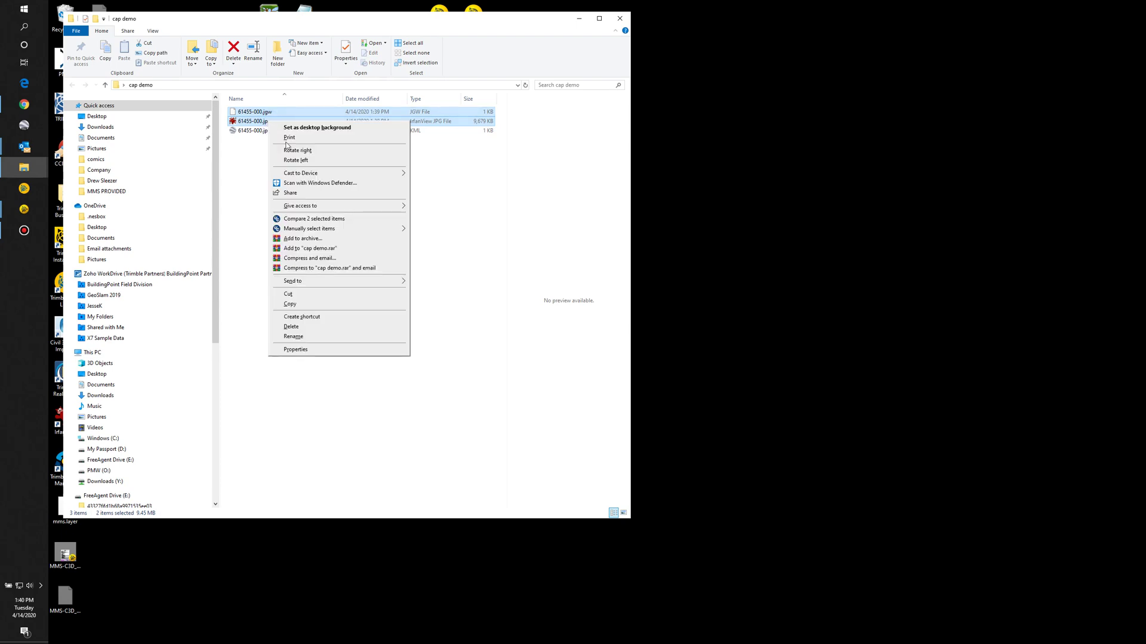
left_click(288, 295)
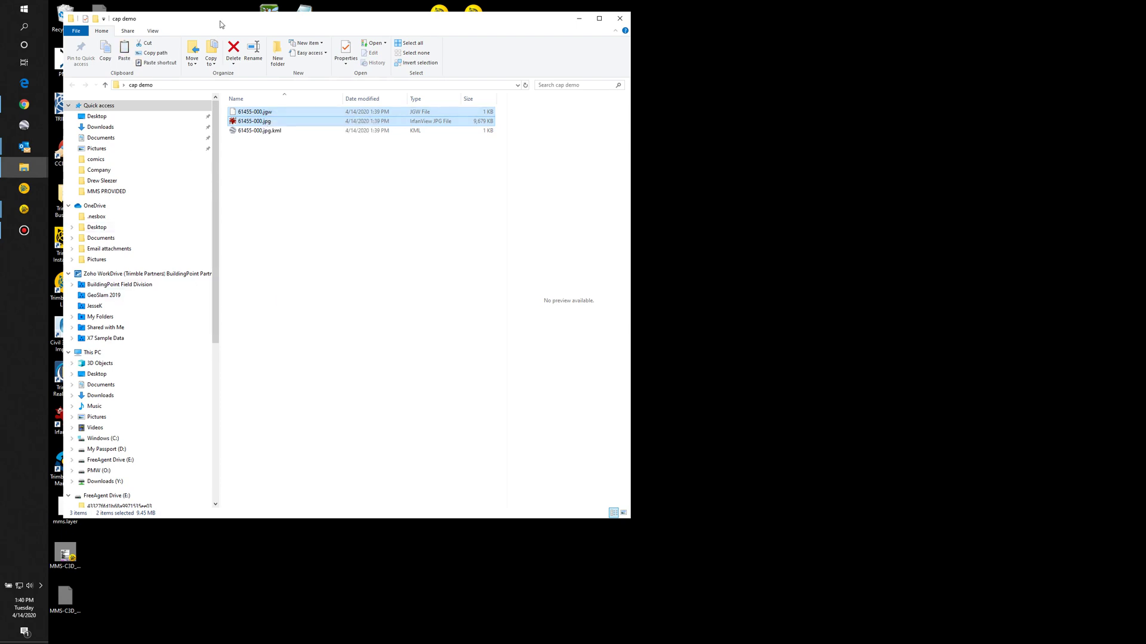
Step: Open the TRIMBLE > TRIMBLE ACCESS folder from the desktop
left_click_drag(222, 24, 342, 47)
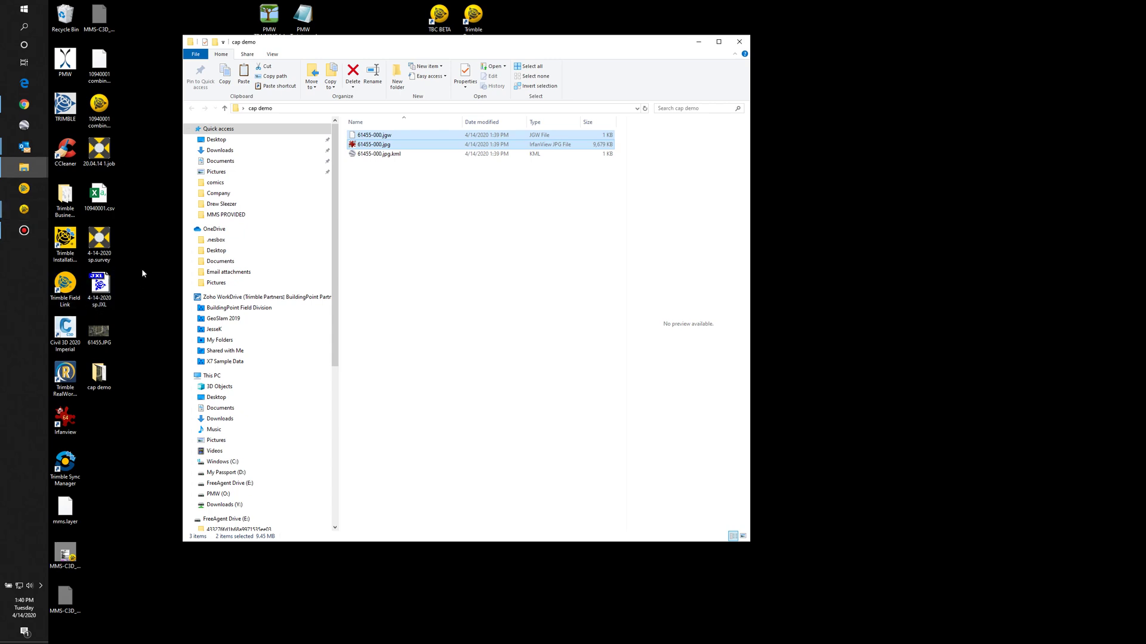
double_click(66, 104)
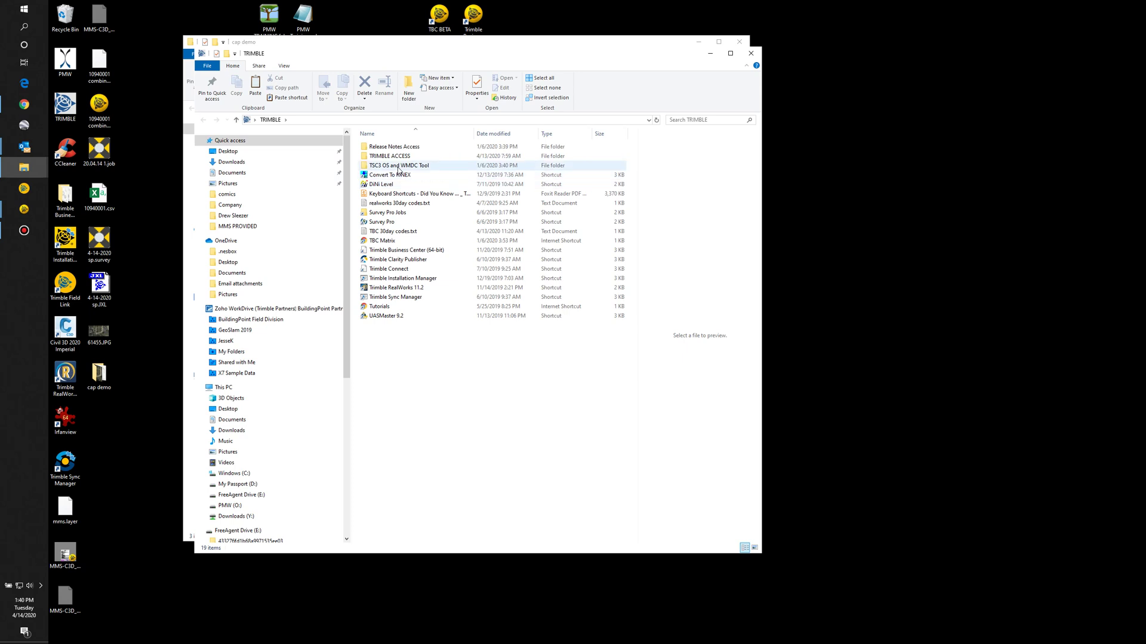
double_click(398, 158)
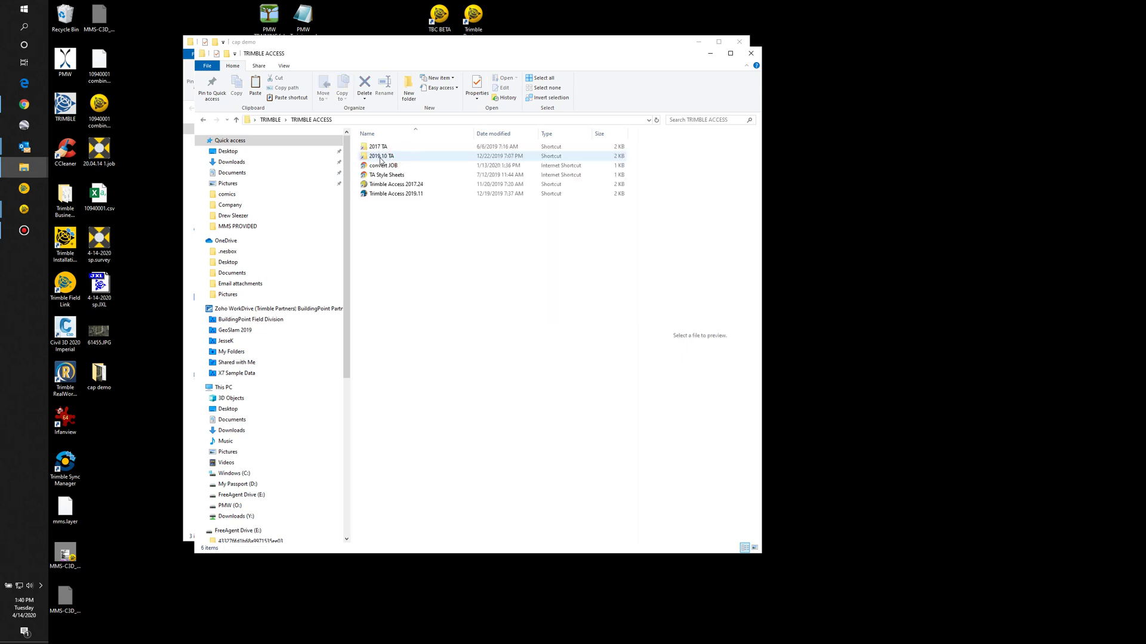
Step: Paste the image and world file into a new 20.04.14 folder under Trimble Data\Projects
double_click(381, 158)
left_click(390, 149)
double_click(391, 149)
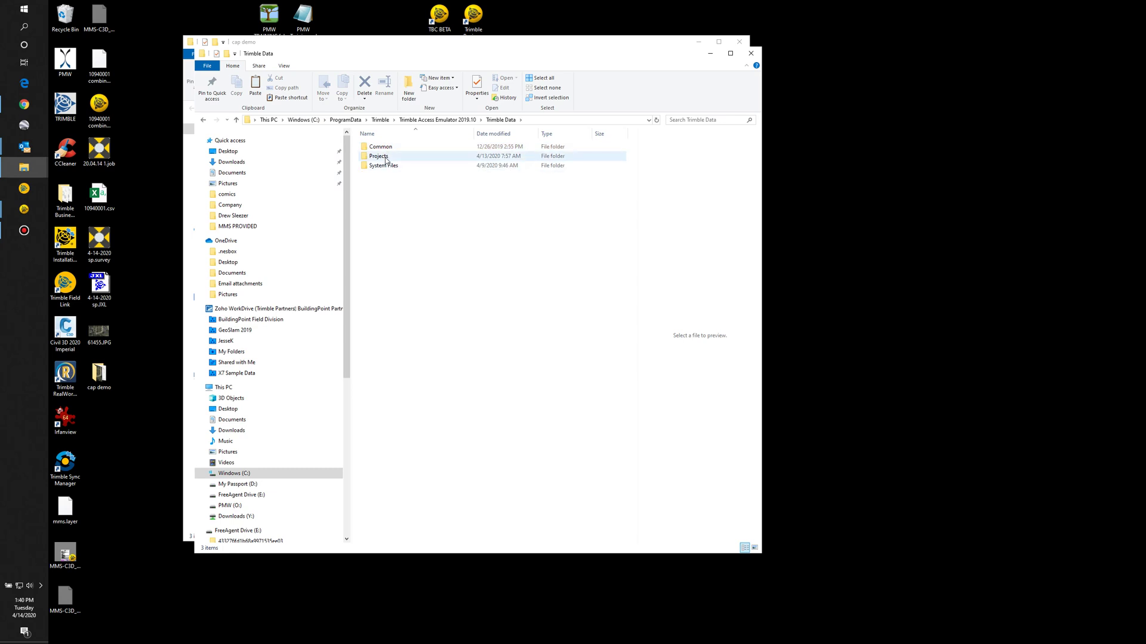
double_click(385, 157)
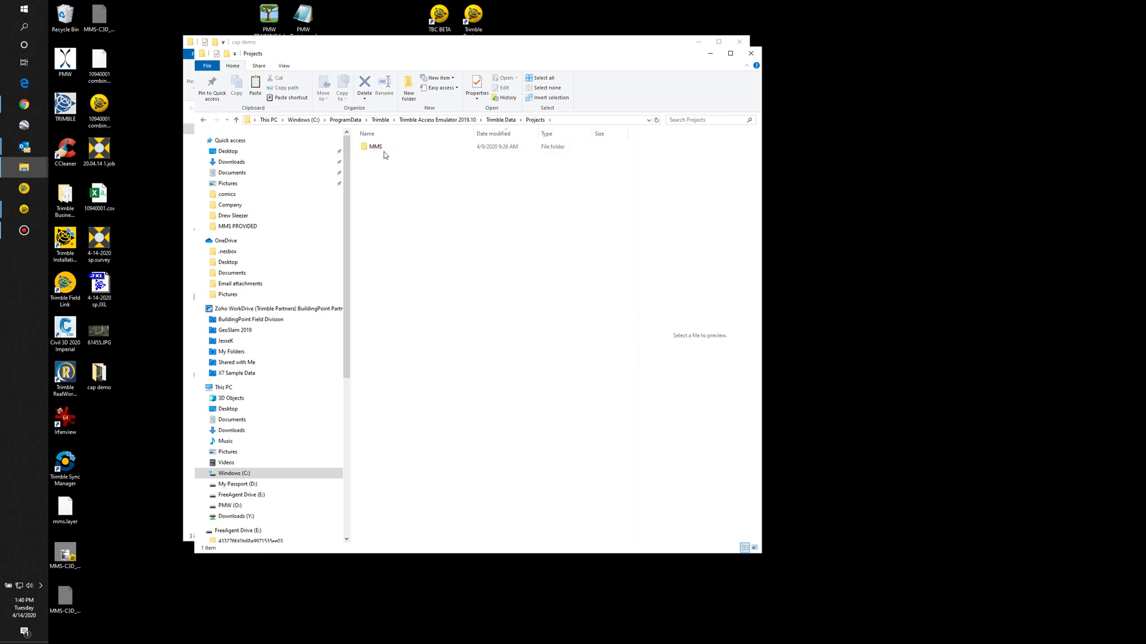
right_click(391, 177)
mouse_move(412, 284)
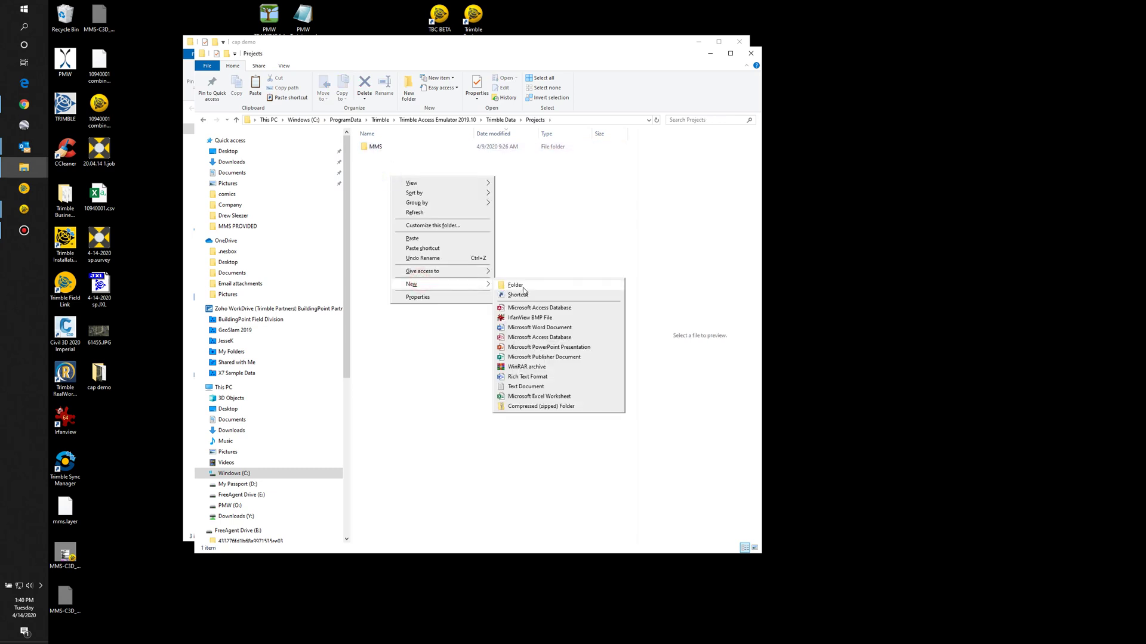
left_click(523, 287)
type("20.")
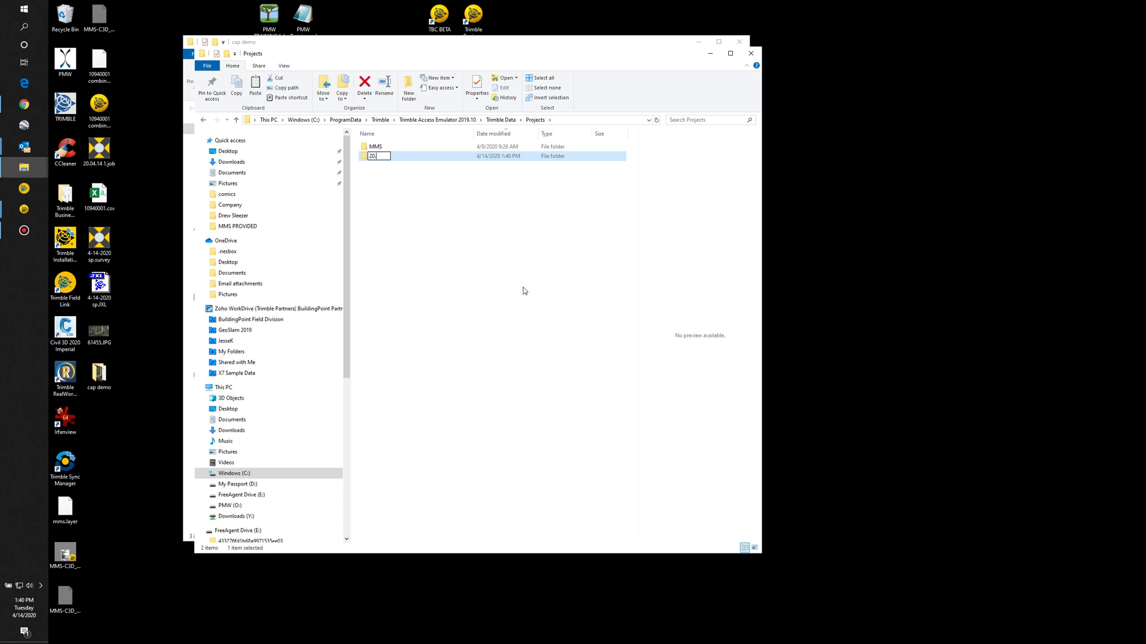
type("04.14")
key("Return")
key("Return")
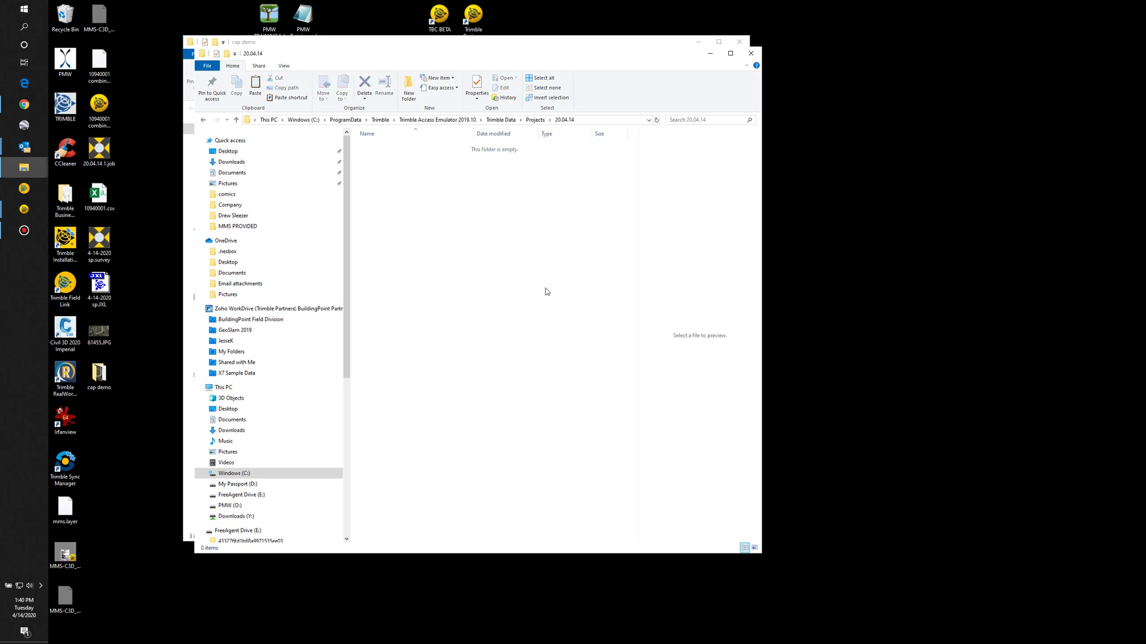
key("ctrl+v")
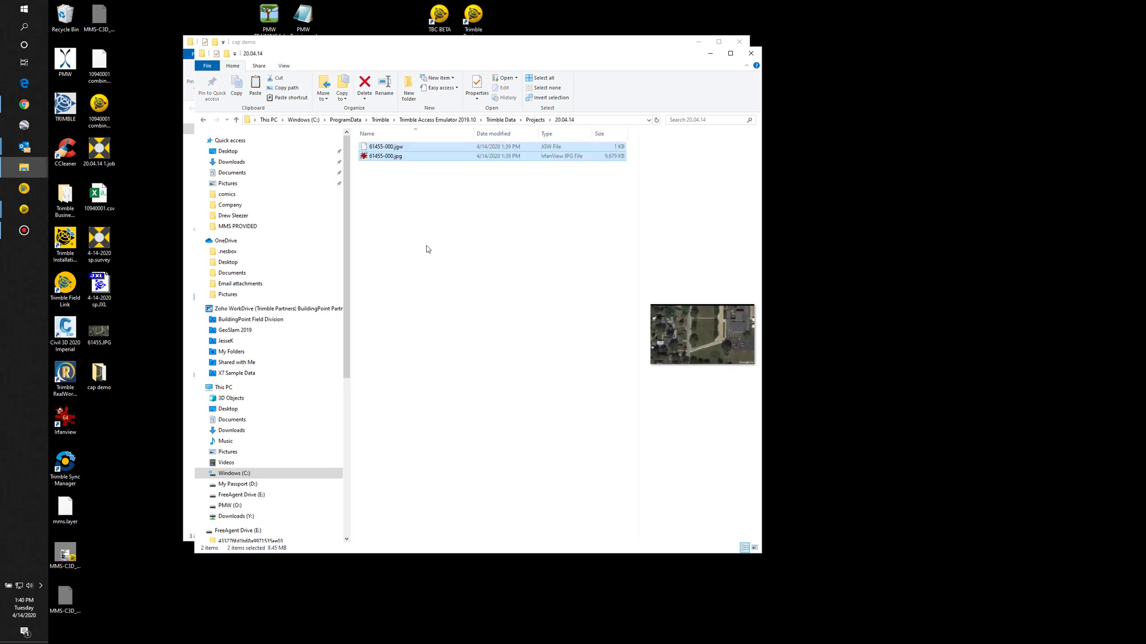
left_click(424, 240)
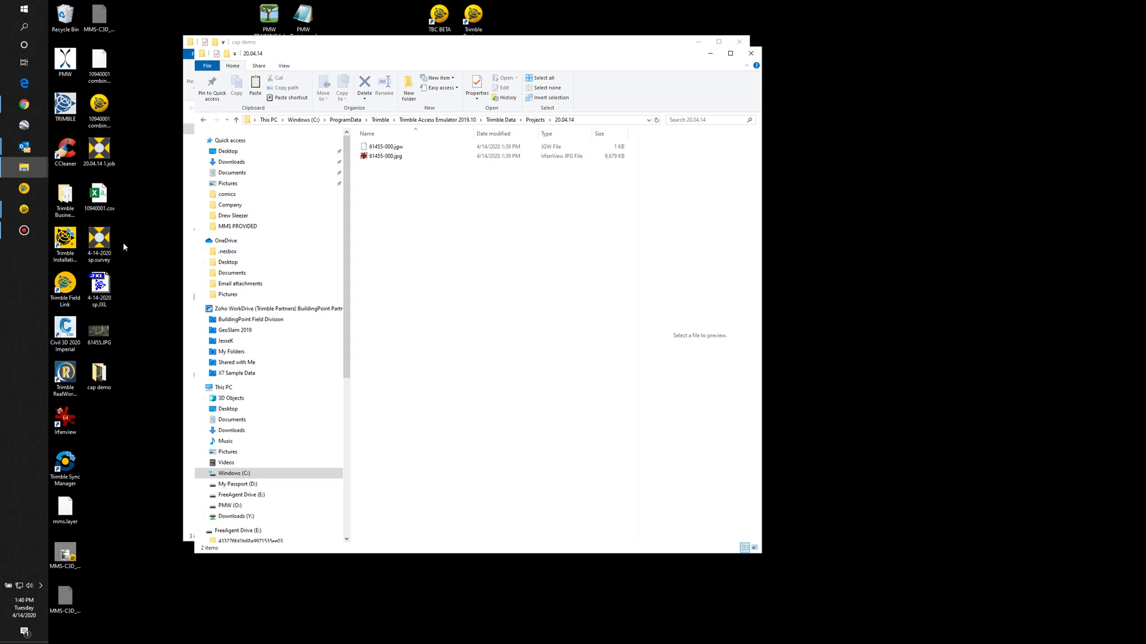
Step: Close the cap demo window, go back to TRIMBLE ACCESS, and launch Trimble Access 2019.11
left_click(304, 41)
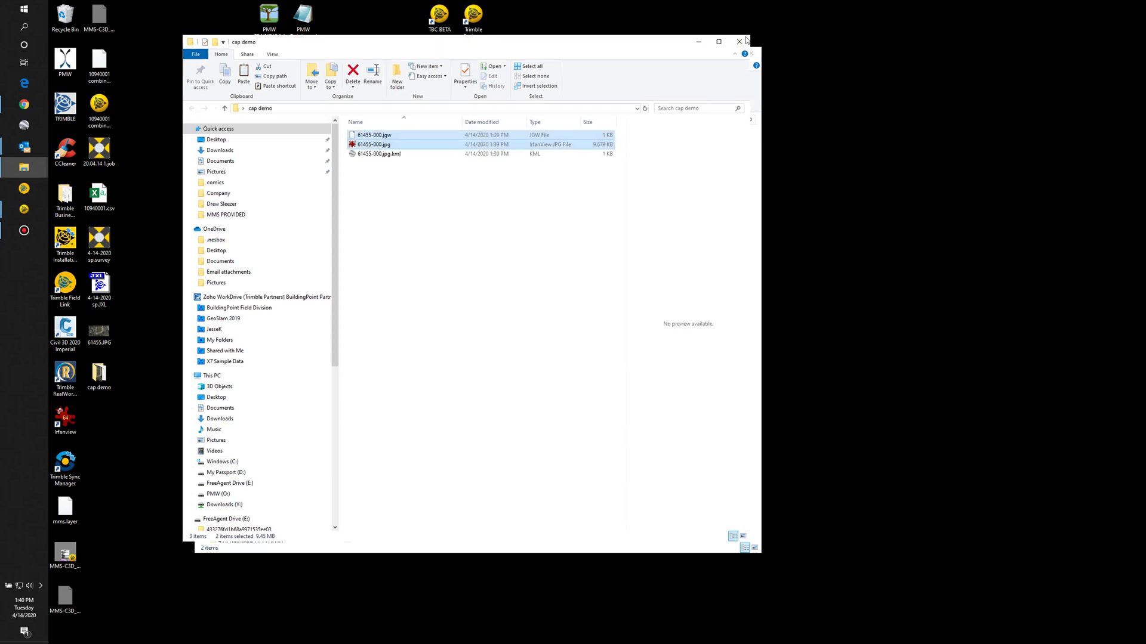
left_click(745, 41)
left_click(204, 121)
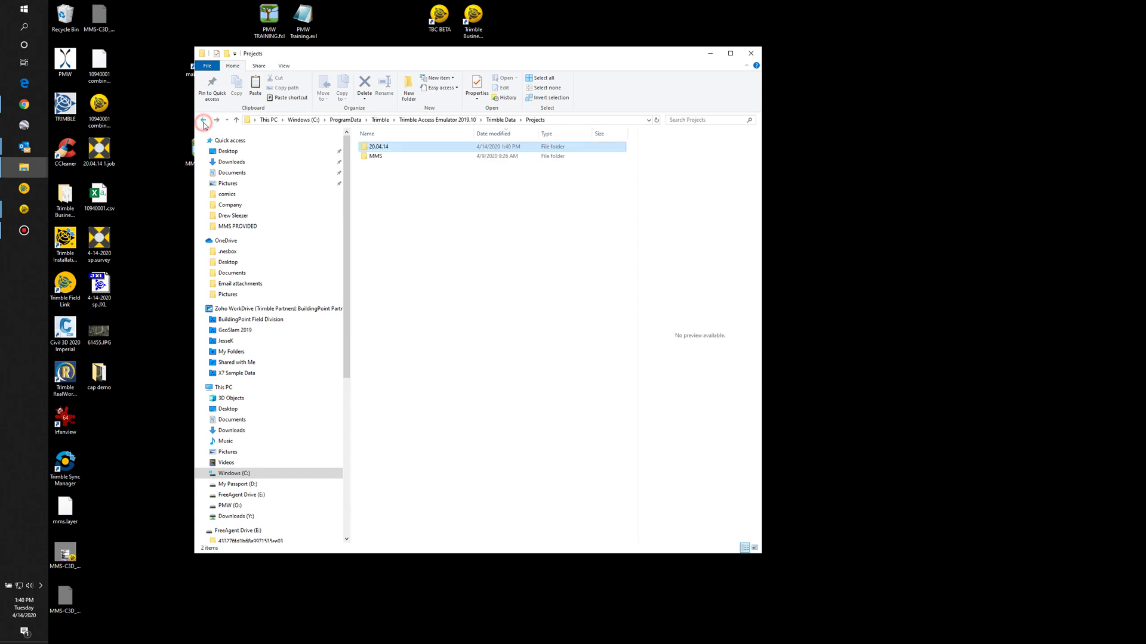
left_click(203, 121)
left_click(203, 121)
left_click(203, 121)
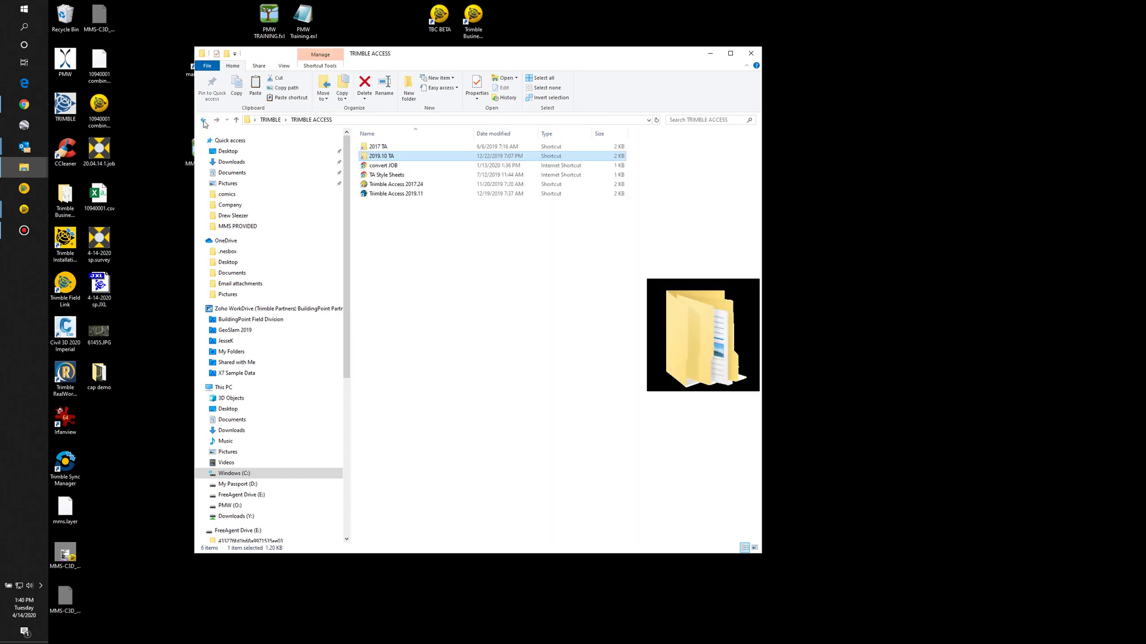
left_click(394, 184)
left_click(395, 194)
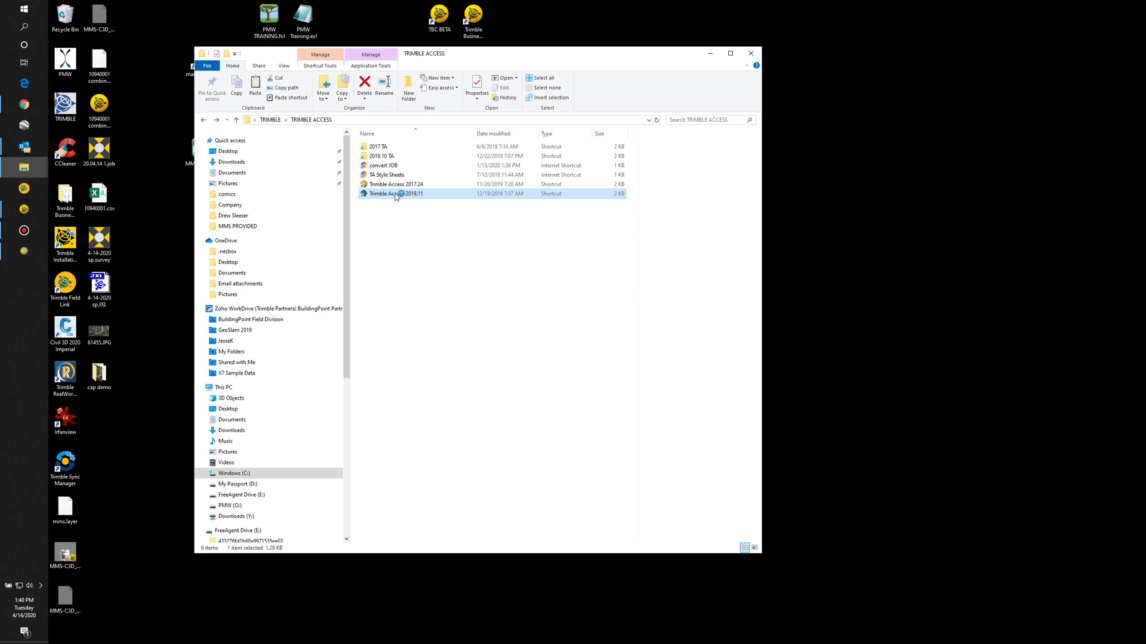
double_click(396, 195)
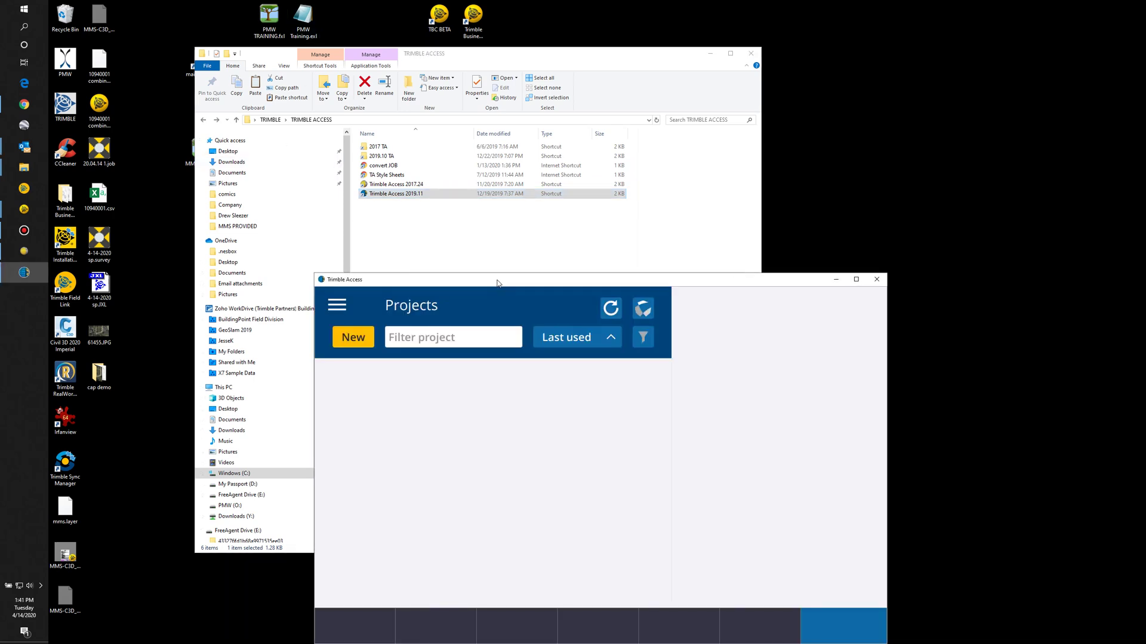
Step: In project 20.04.14, start a new IL East job using the Illinois West 1202 zone
left_click_drag(514, 278, 504, 201)
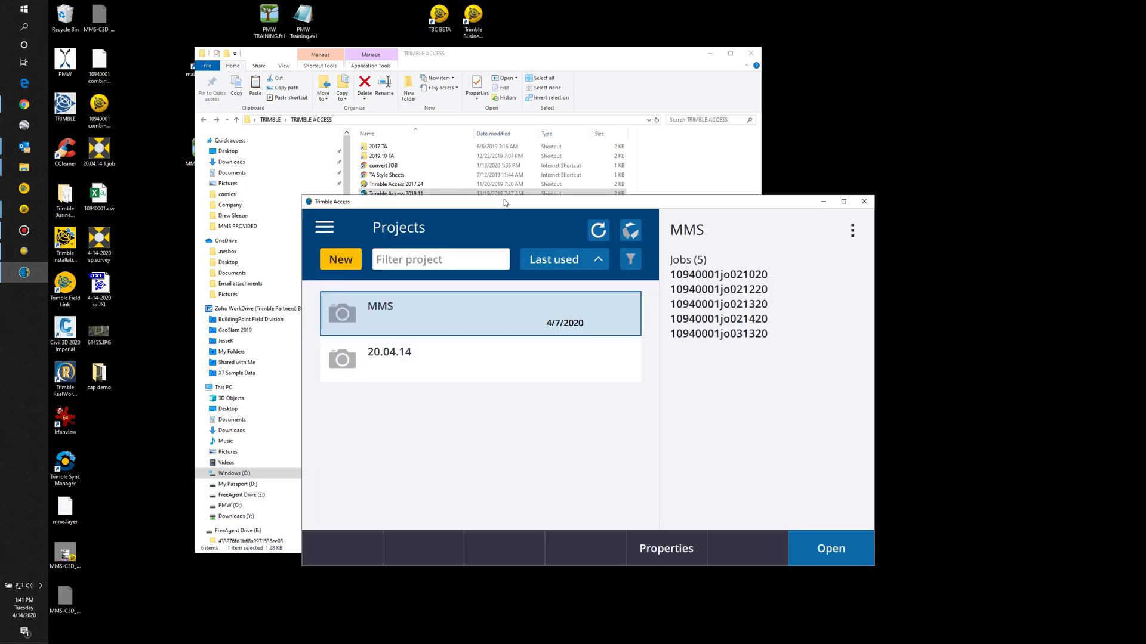
double_click(388, 355)
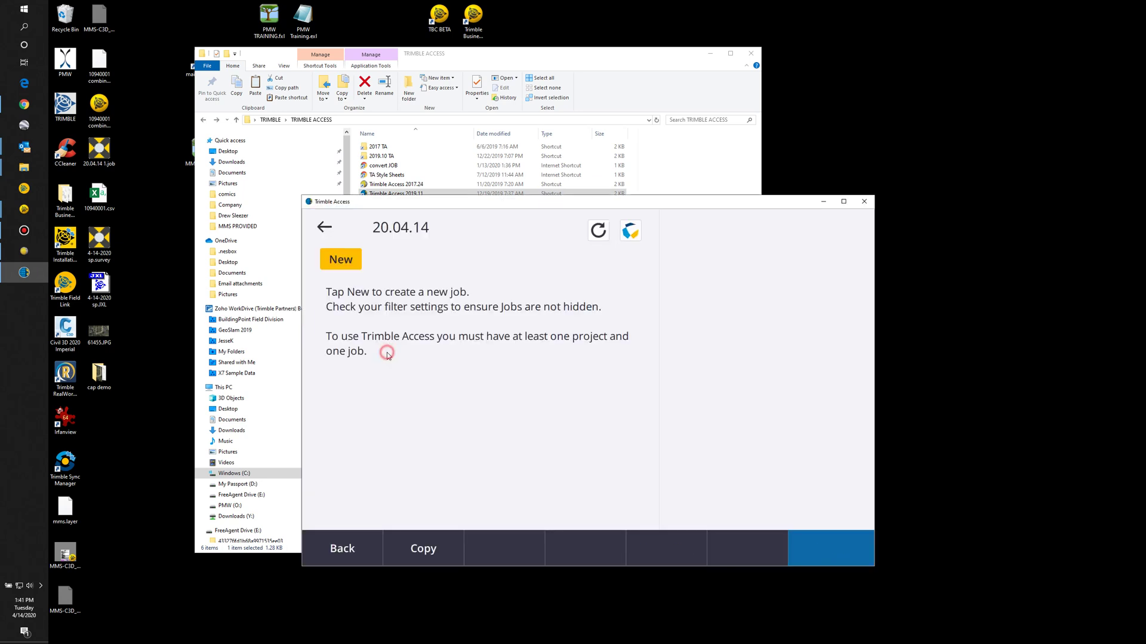
left_click(344, 254)
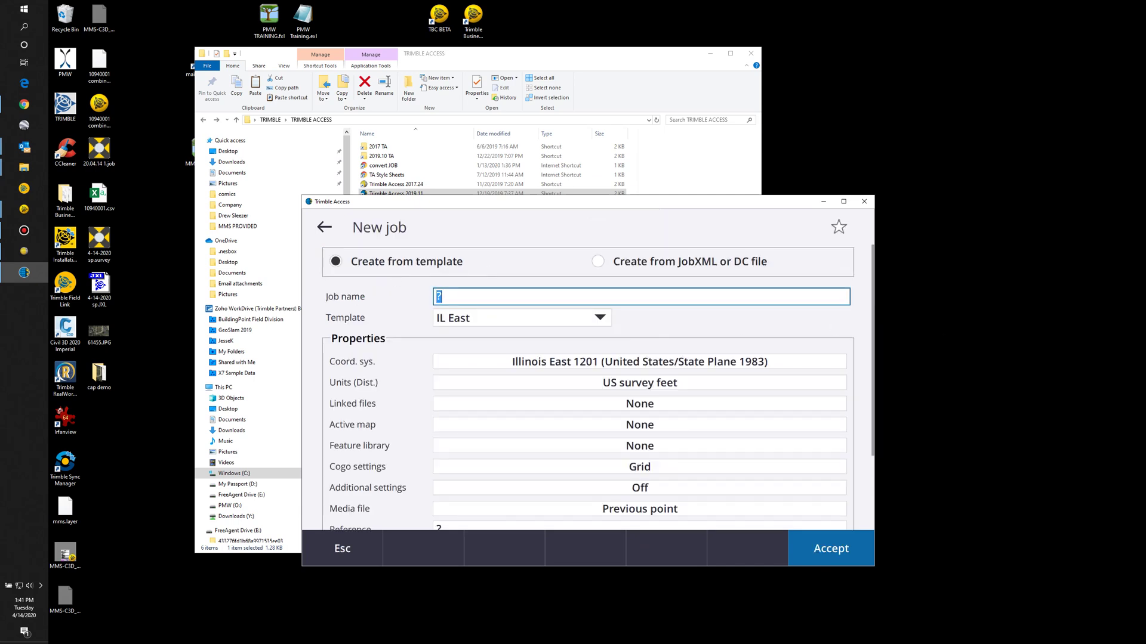
left_click(599, 318)
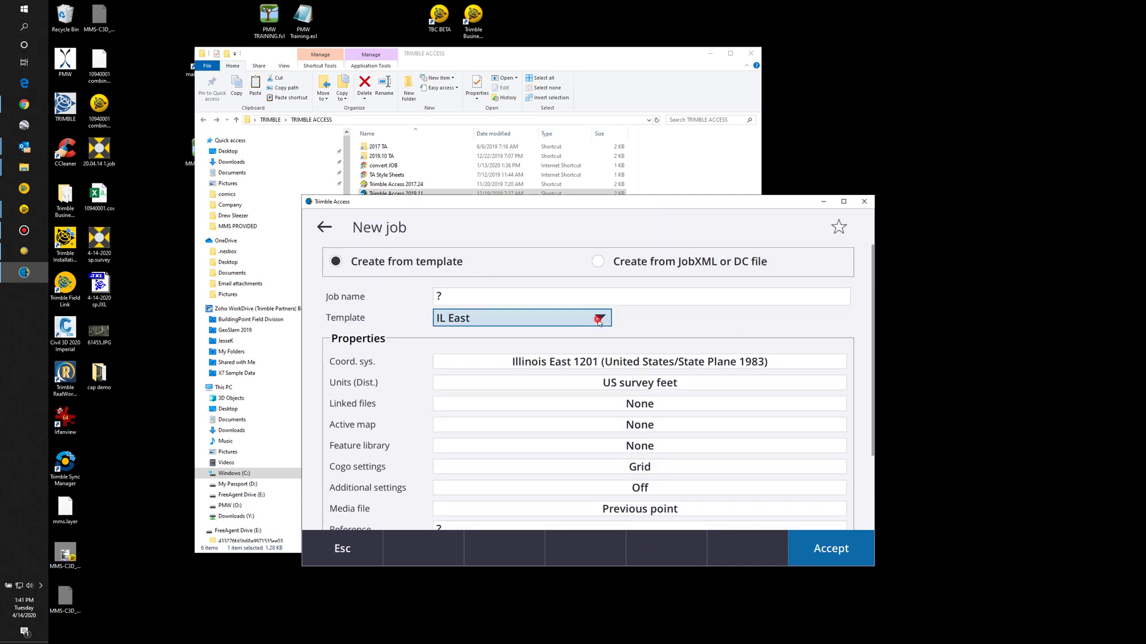
left_click(743, 316)
left_click(613, 358)
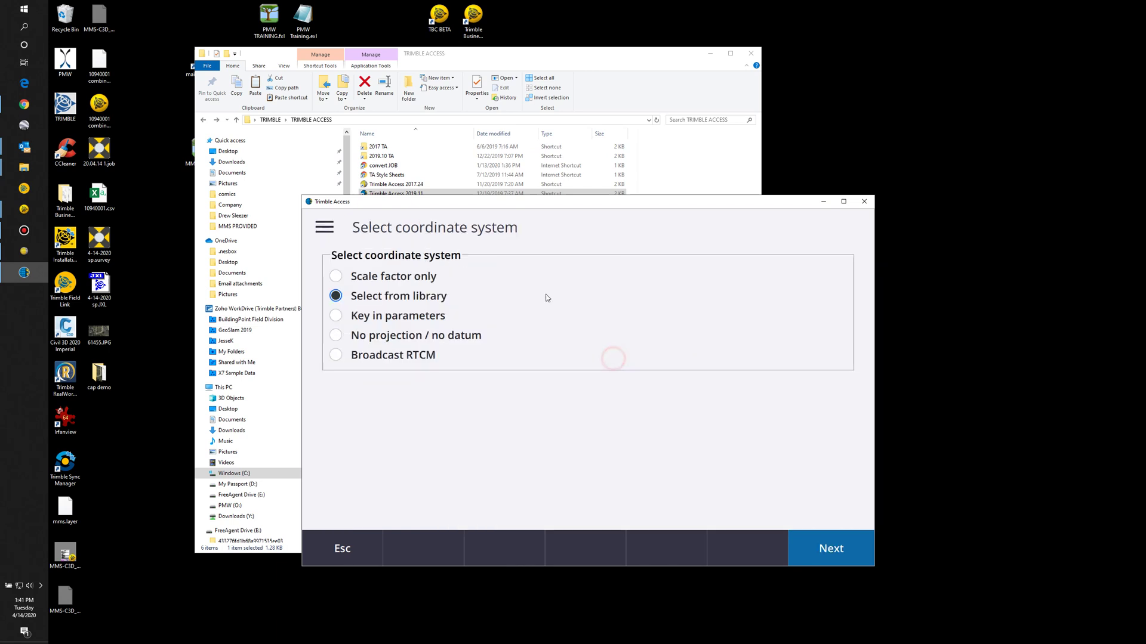
left_click(373, 296)
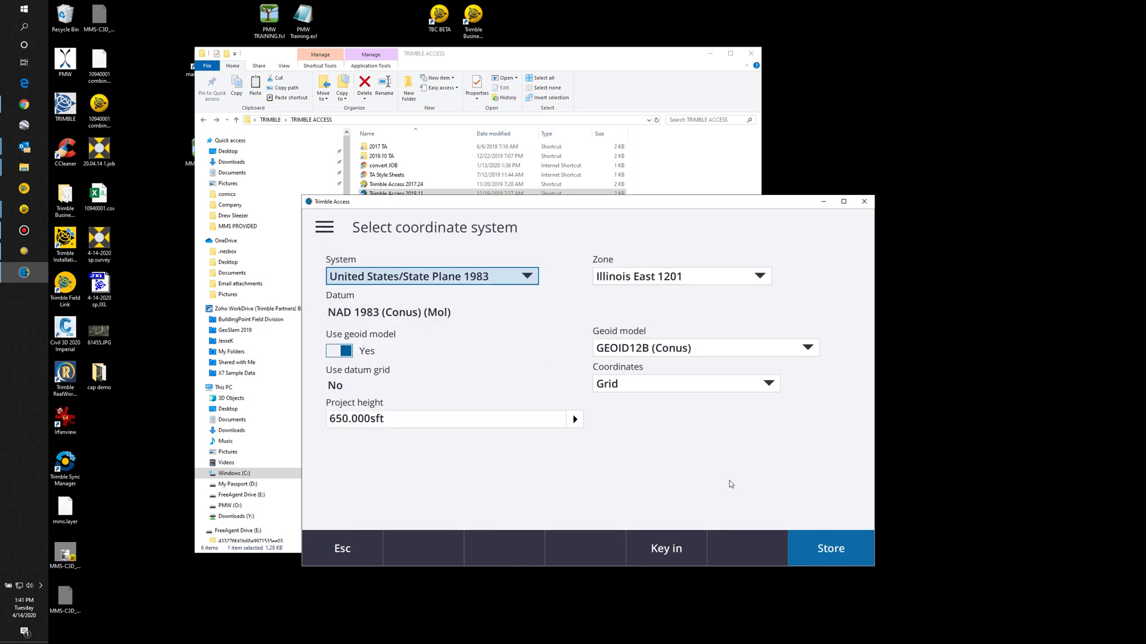
left_click(696, 278)
left_click(670, 256)
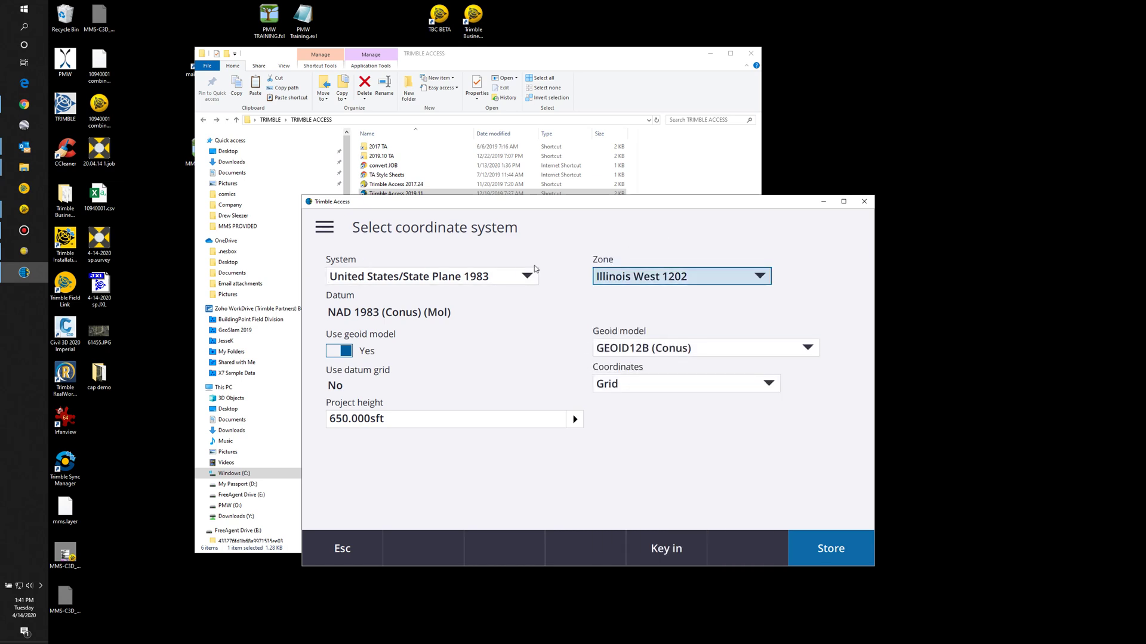
left_click(852, 556)
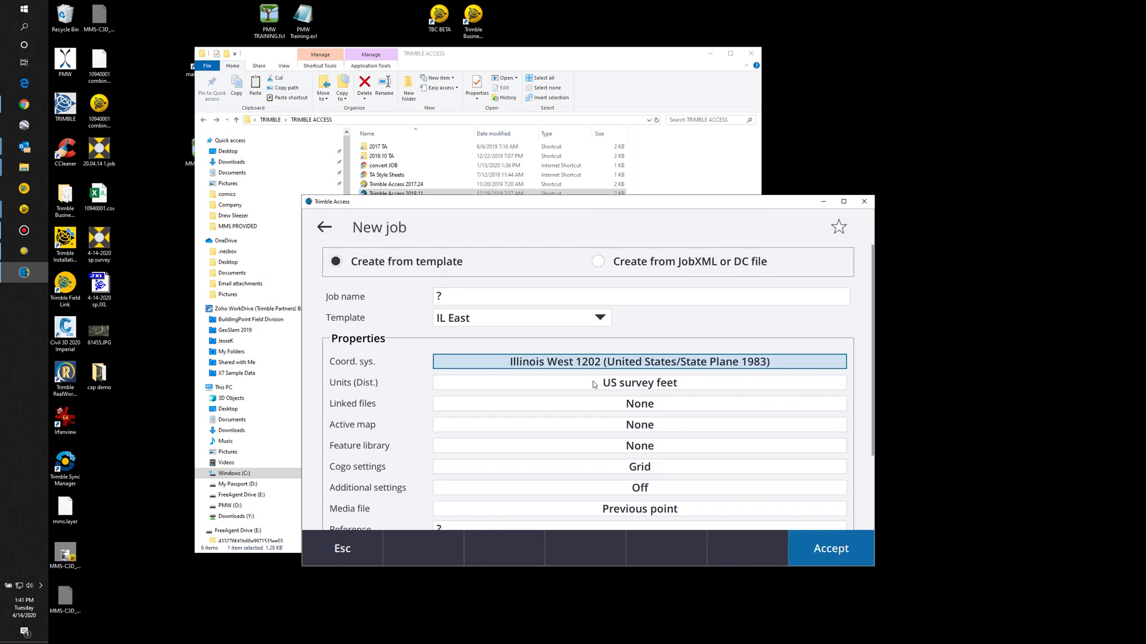
Step: Name the new job 20.04.14 and create it
left_click(462, 299)
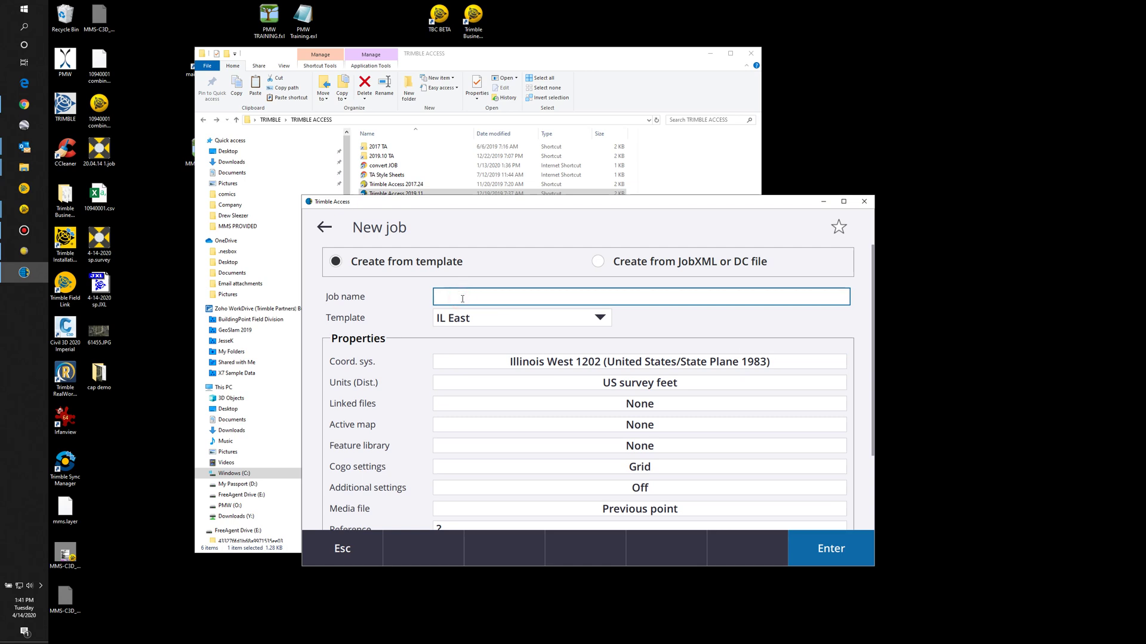
type("20.04.14")
left_click(845, 555)
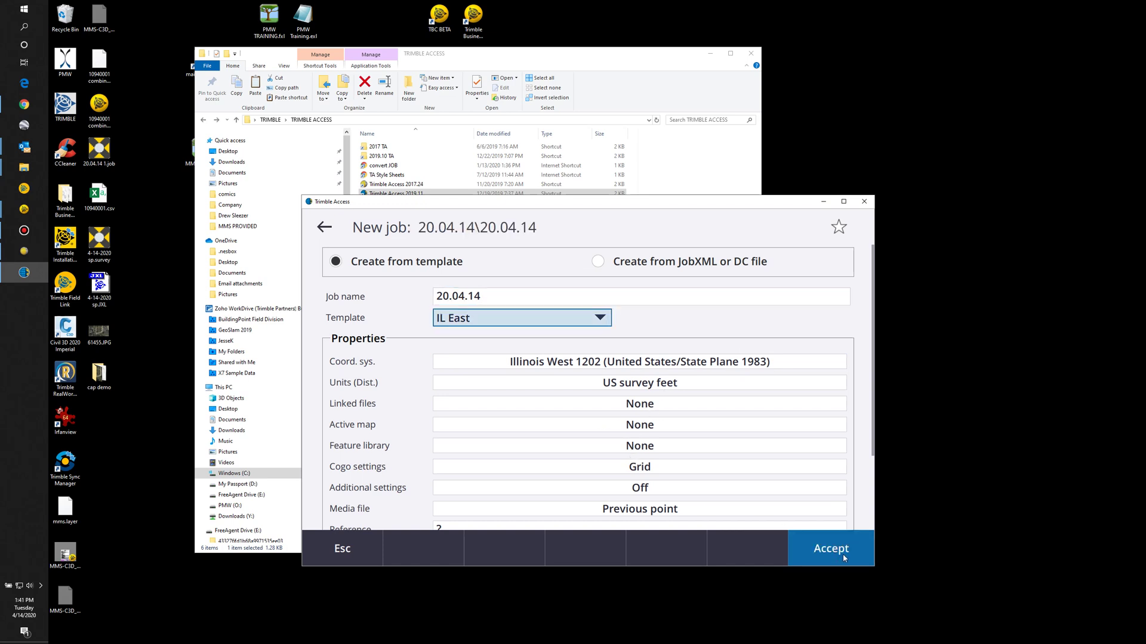
left_click(845, 557)
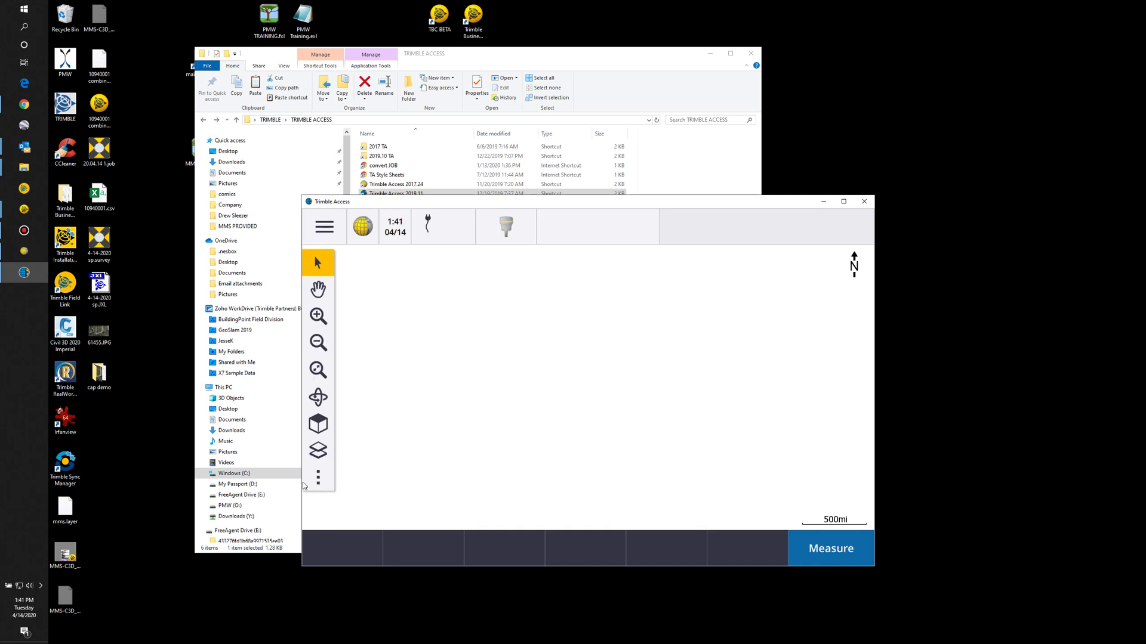
Step: Turn on 61455-000.jpg as the job's active map layer and apply it
left_click(318, 477)
left_click(317, 448)
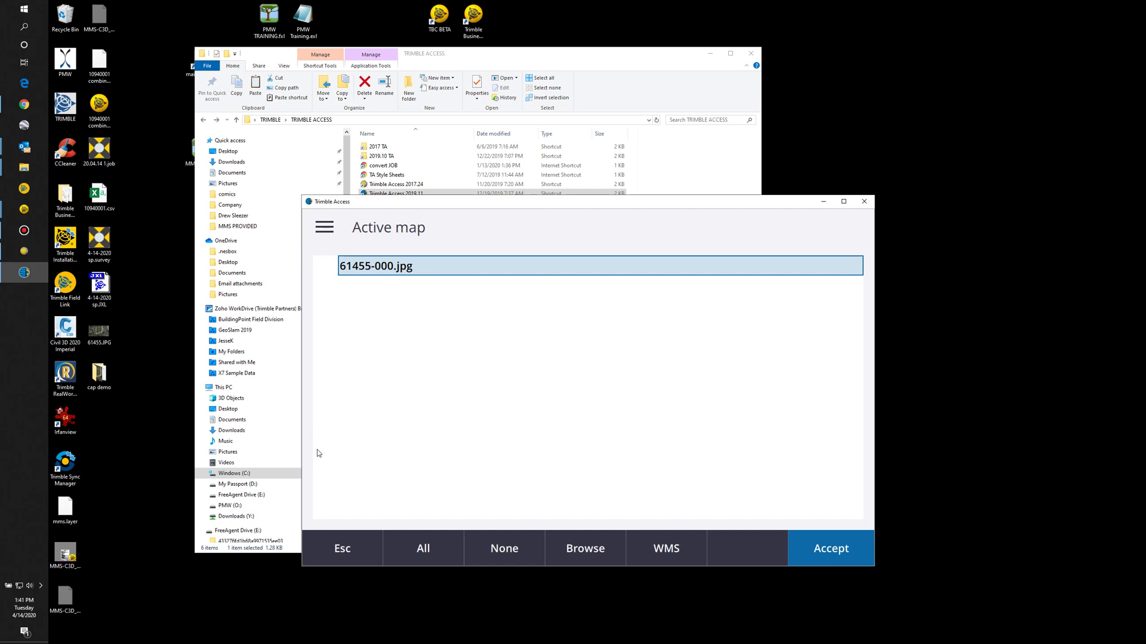
left_click(343, 546)
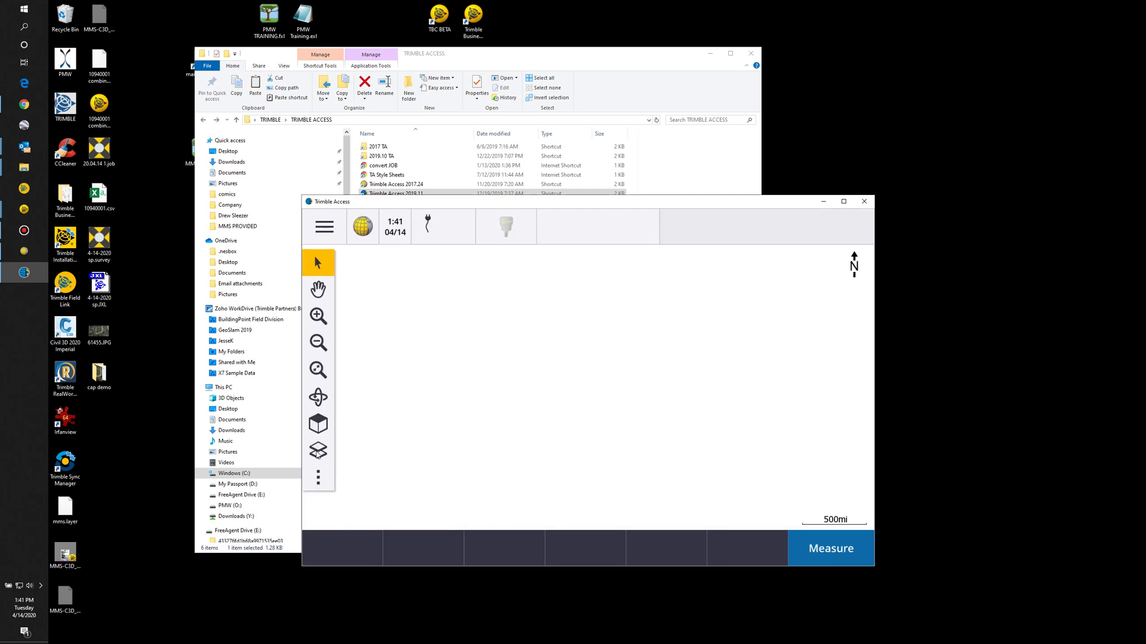
left_click(317, 453)
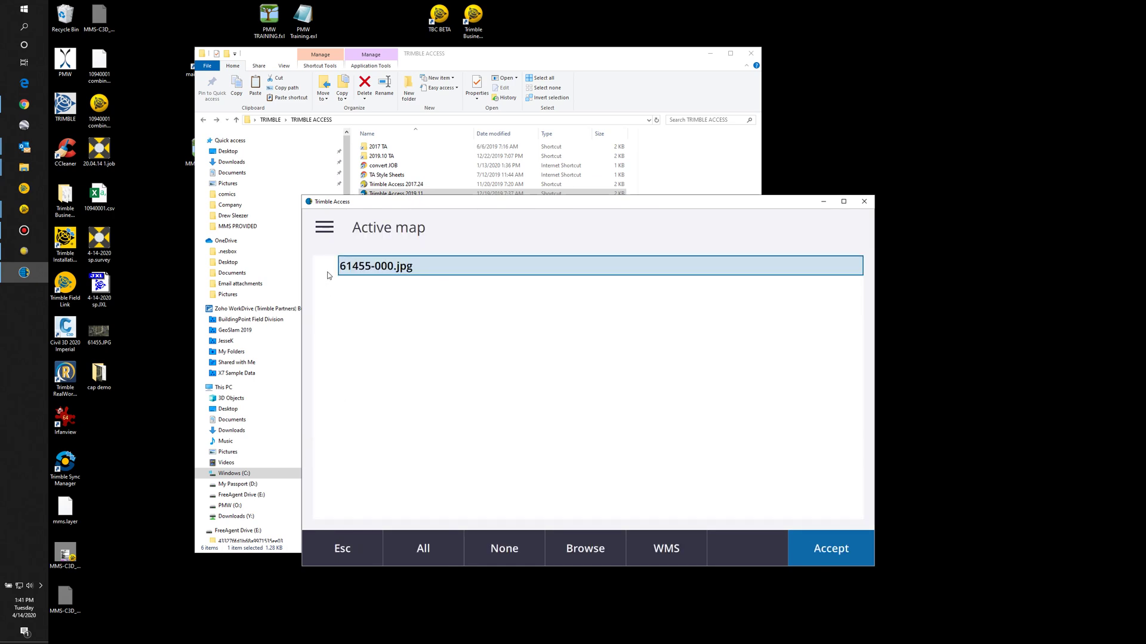
left_click(326, 271)
left_click(828, 549)
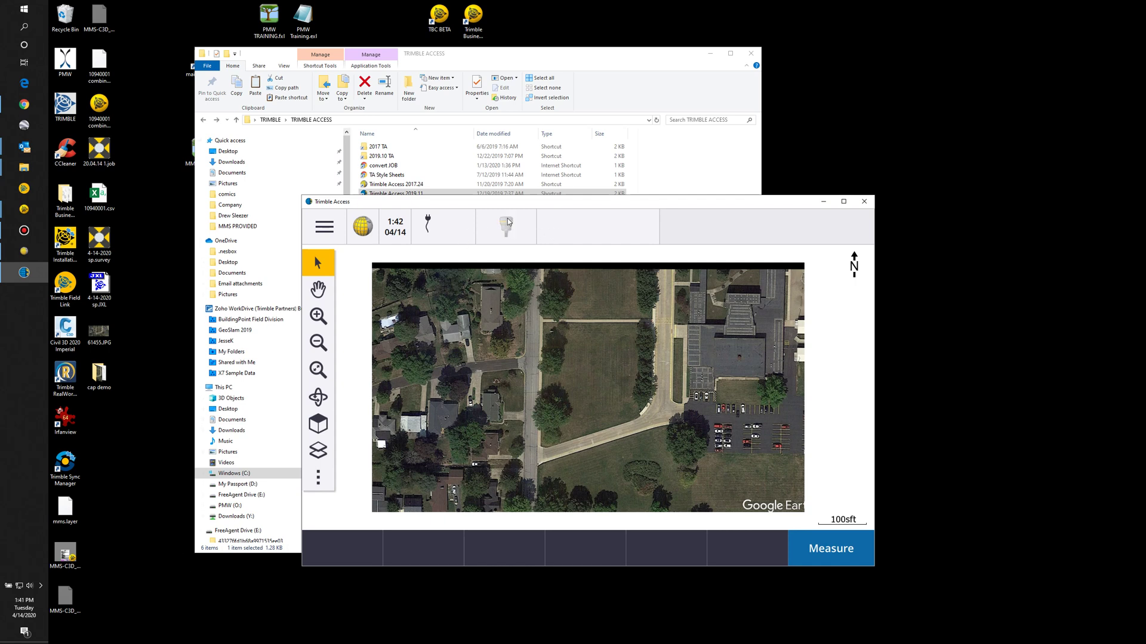
left_click(508, 230)
Step: Connect the R10-2 receiver as the GNSS rover over Bluetooth and return to the map
left_click(569, 556)
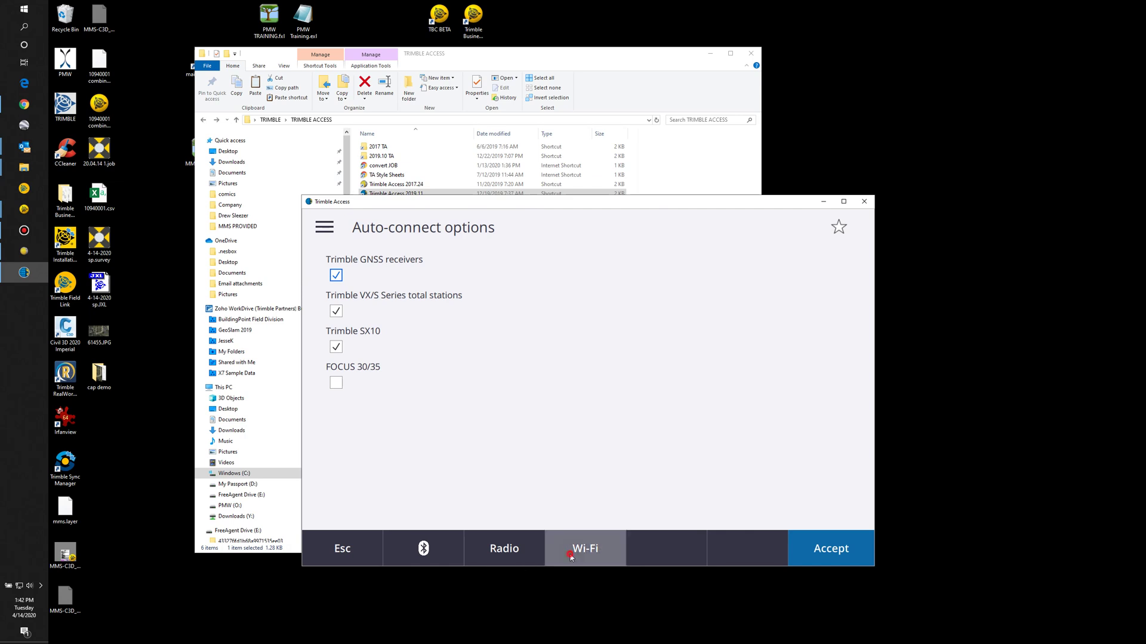
left_click(425, 555)
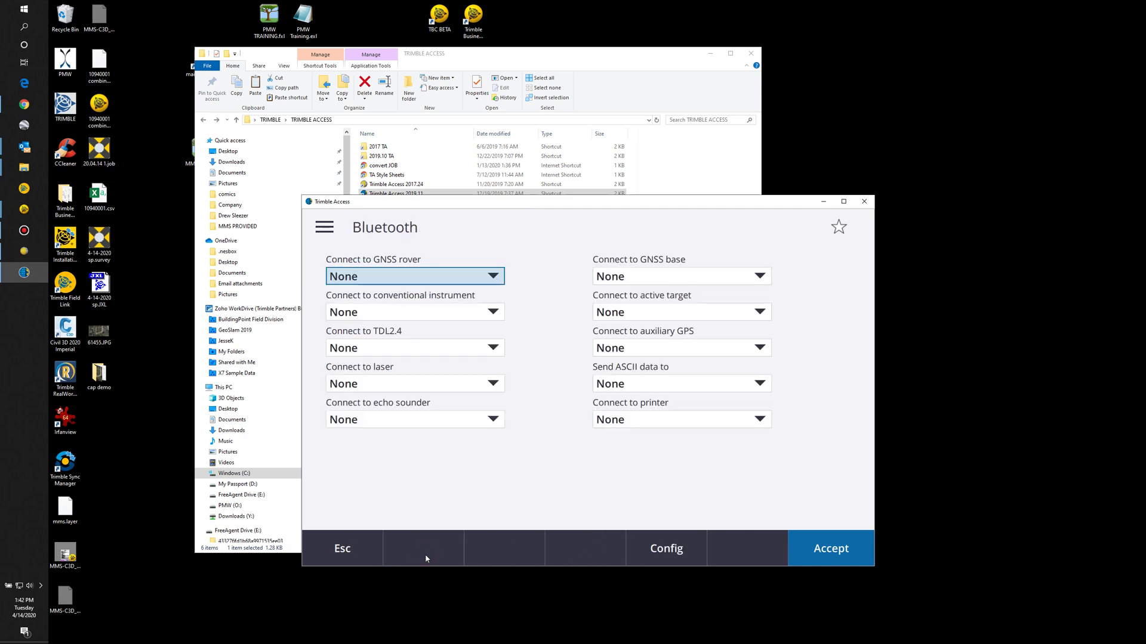
left_click(493, 278)
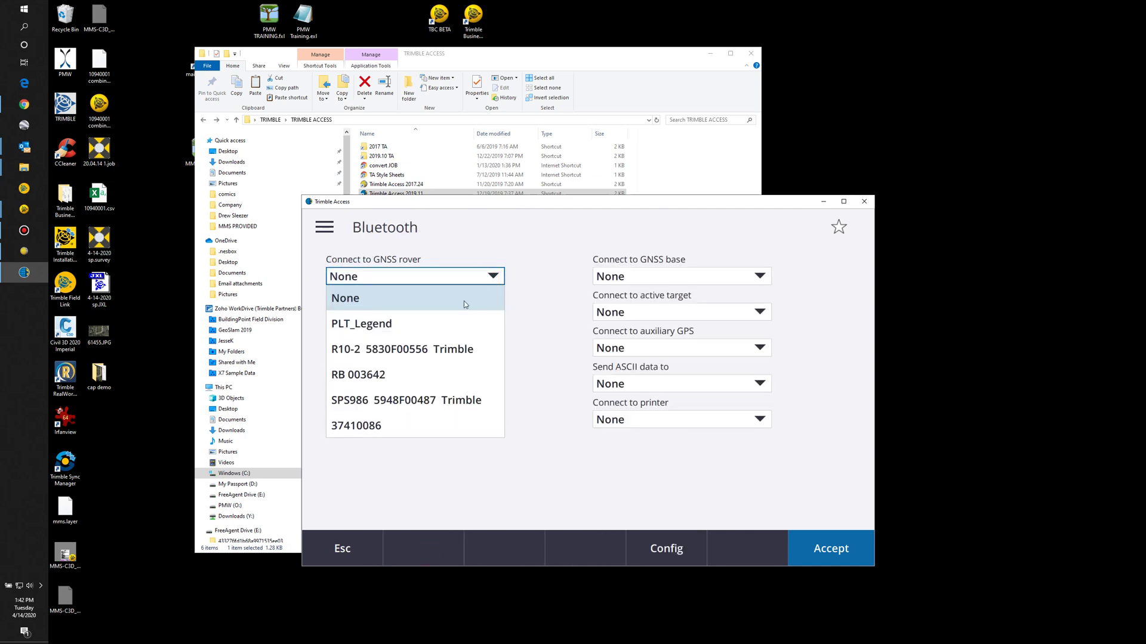
left_click(438, 350)
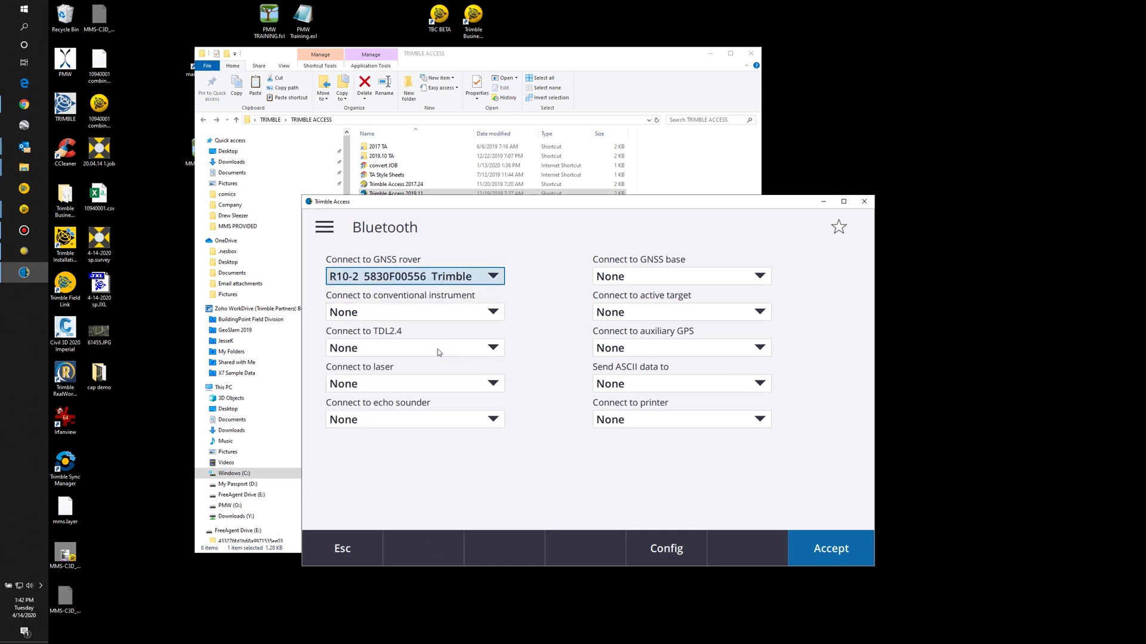
left_click(839, 561)
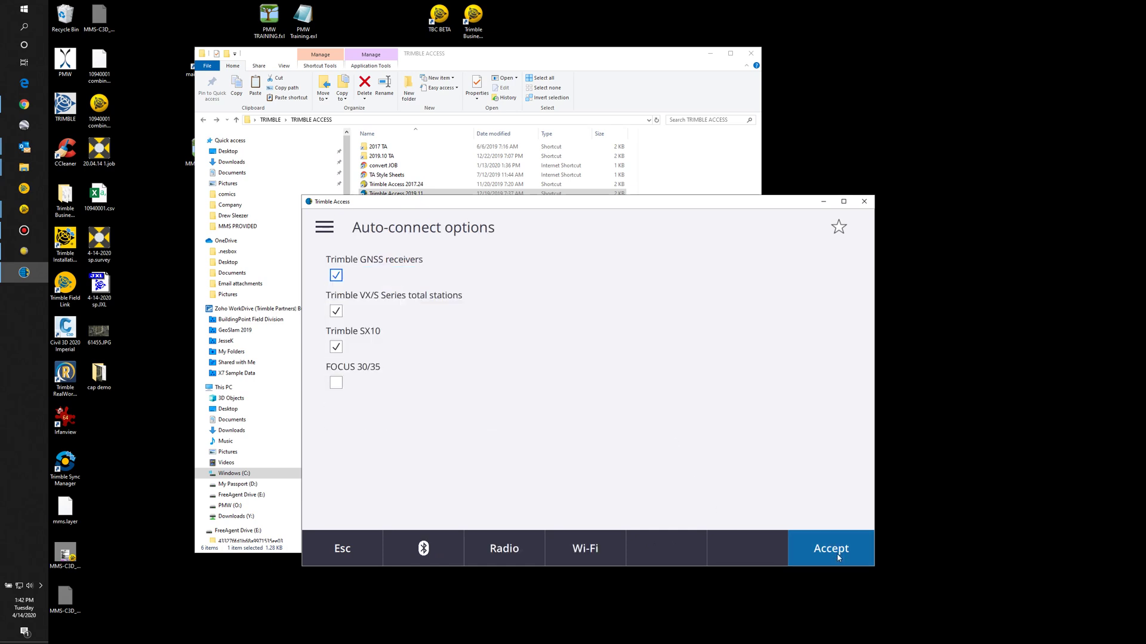
left_click(794, 561)
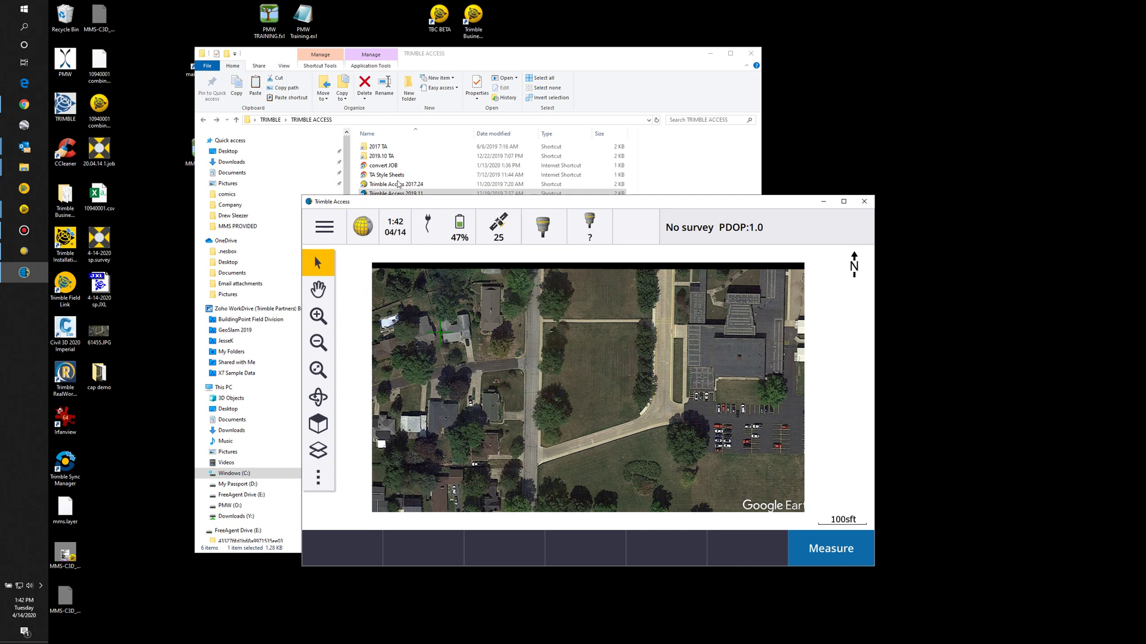
left_click(24, 231)
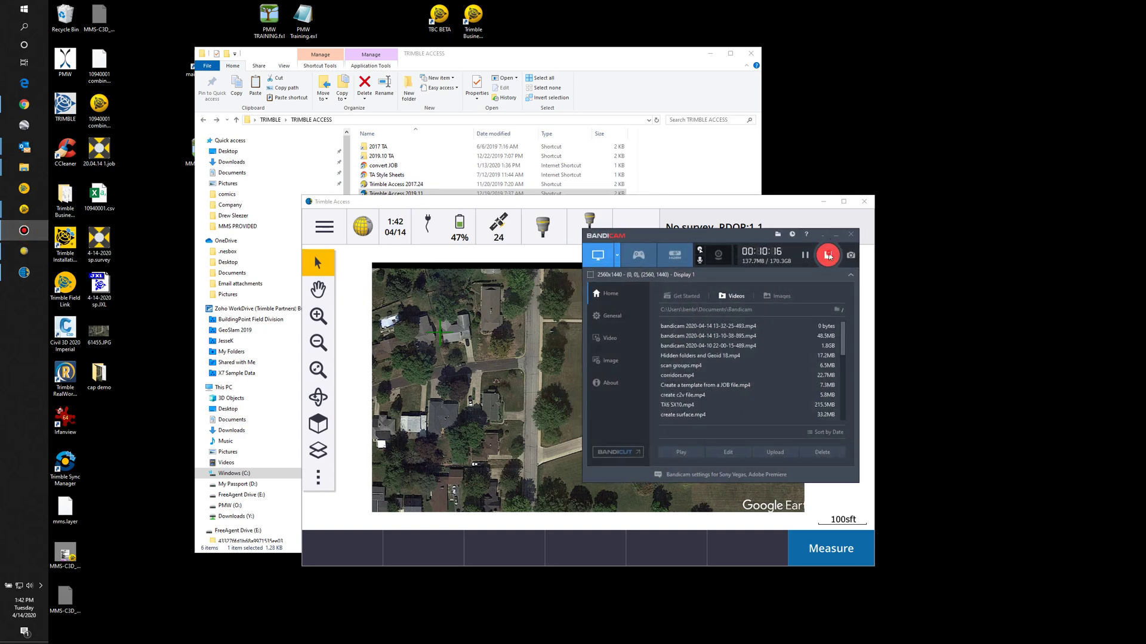